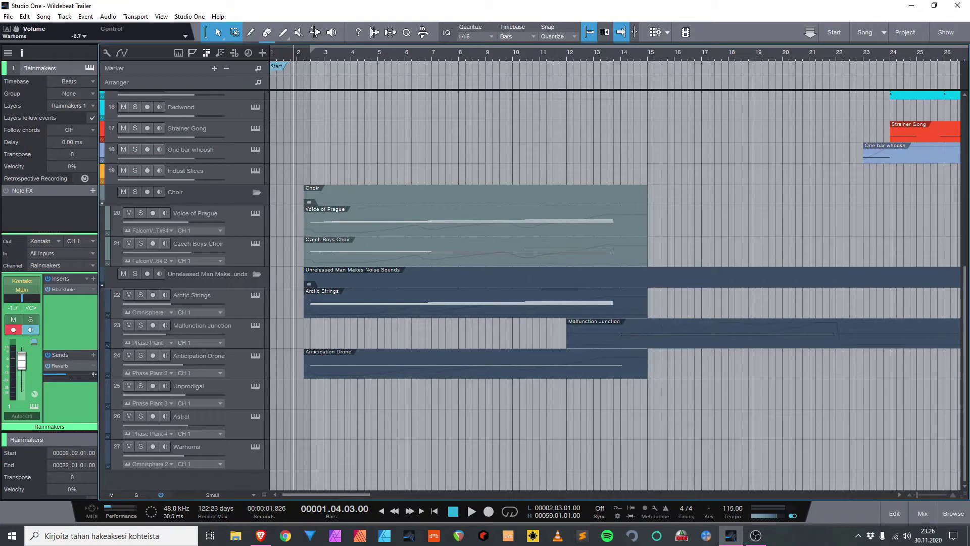
Look over the arrangement of all tracks, from the closing bars back to the opening bars.
left_click_drag(327, 494, 442, 495)
scroll(615, 291, "left", 1)
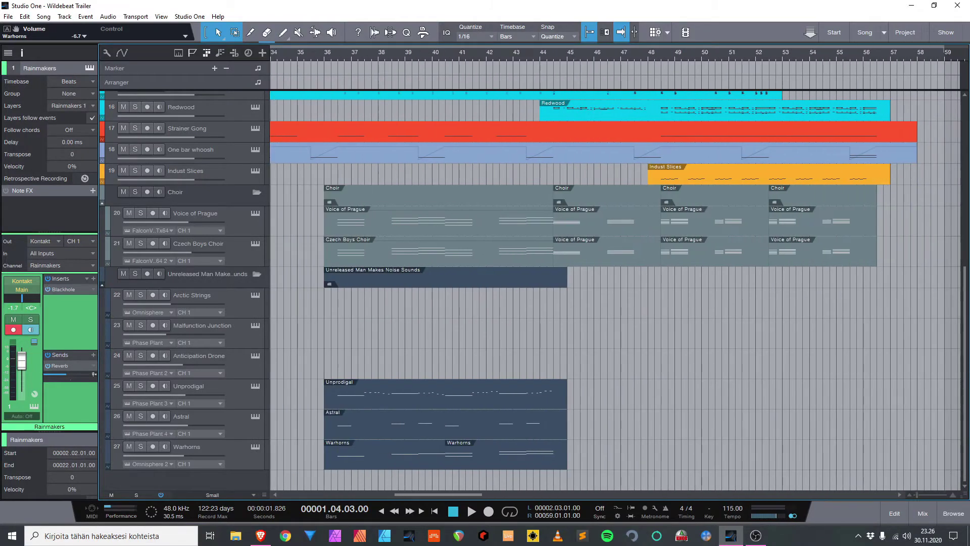
scroll(616, 291, "up", 10)
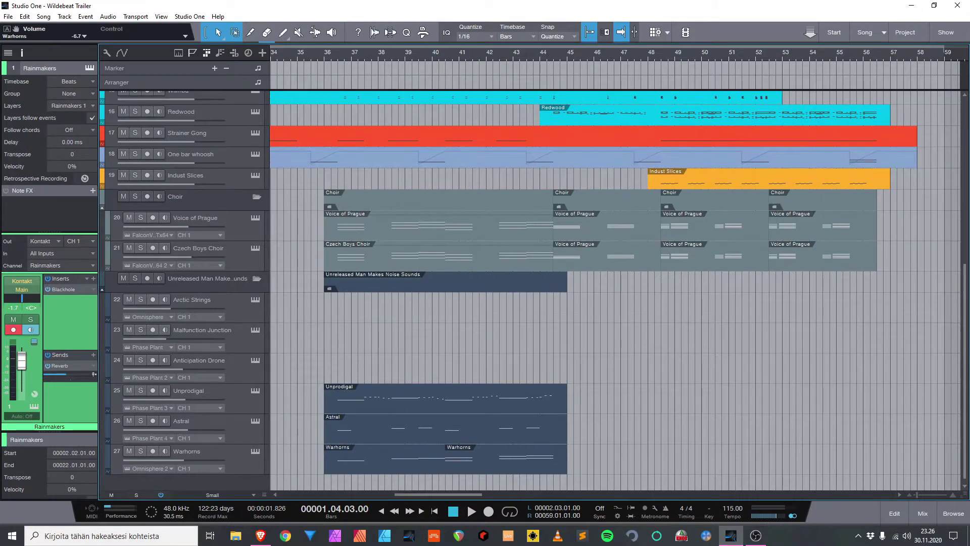
scroll(616, 291, "up", 2)
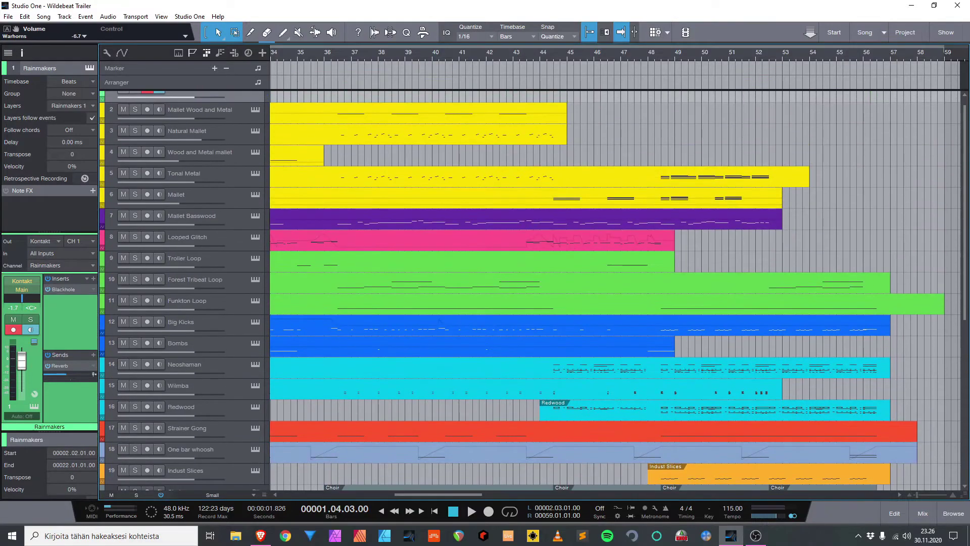
scroll(615, 290, "up", 1)
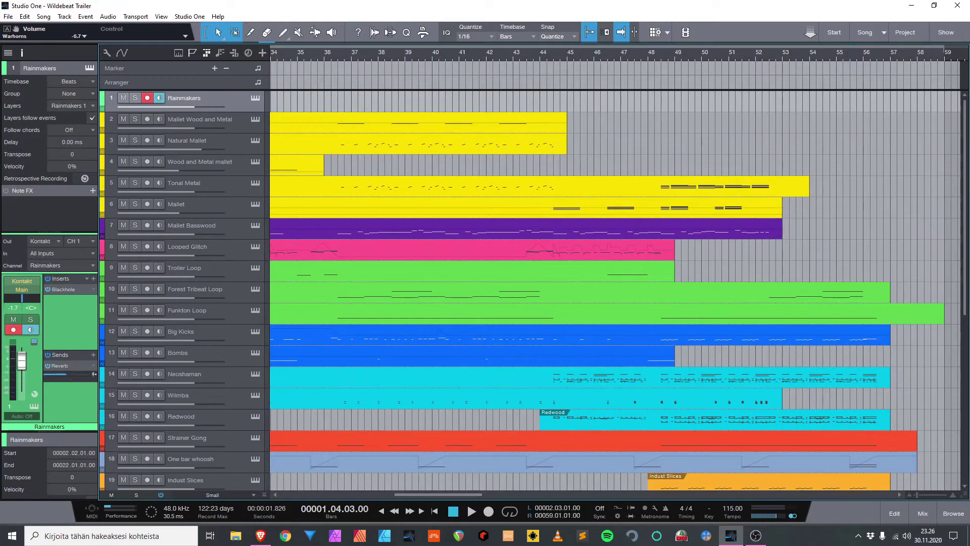
scroll(615, 291, "left", 6)
scroll(615, 290, "left", 9)
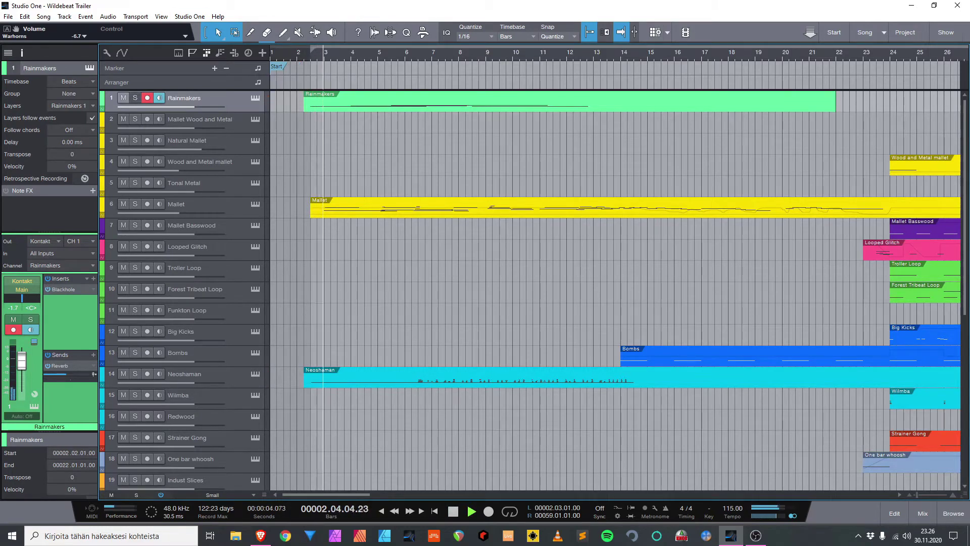
Solo the Rainmakers track during playback and inspect the settings of its Blackhole insert.
key("s")
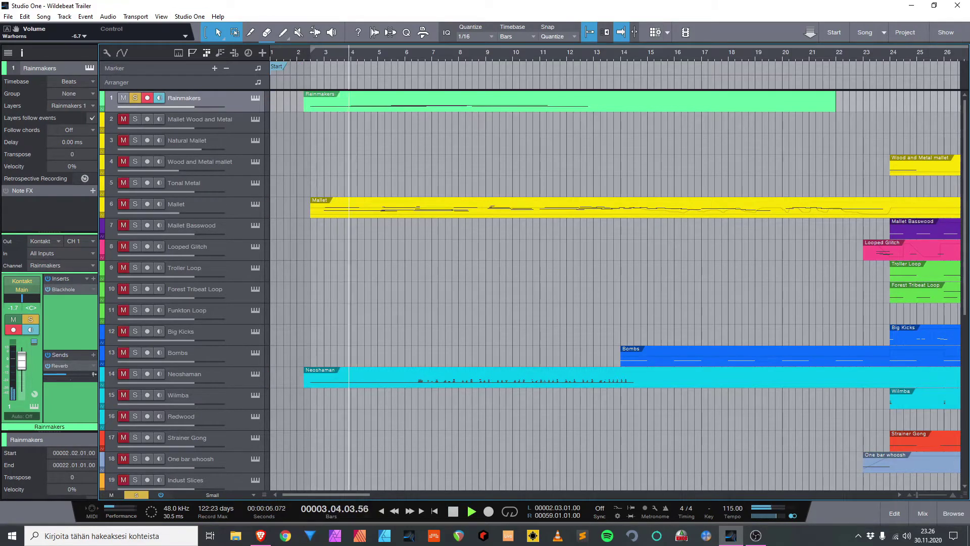
key("F11")
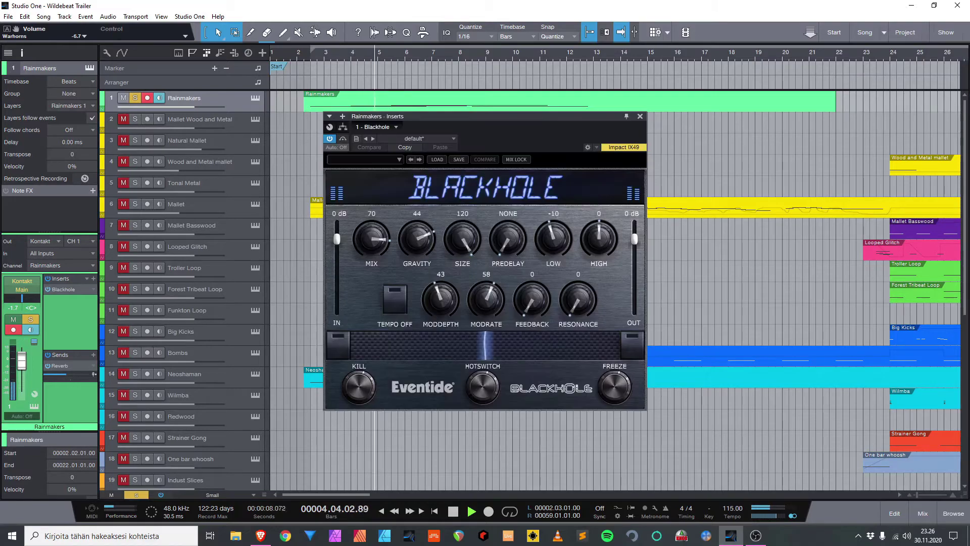
left_click(640, 116)
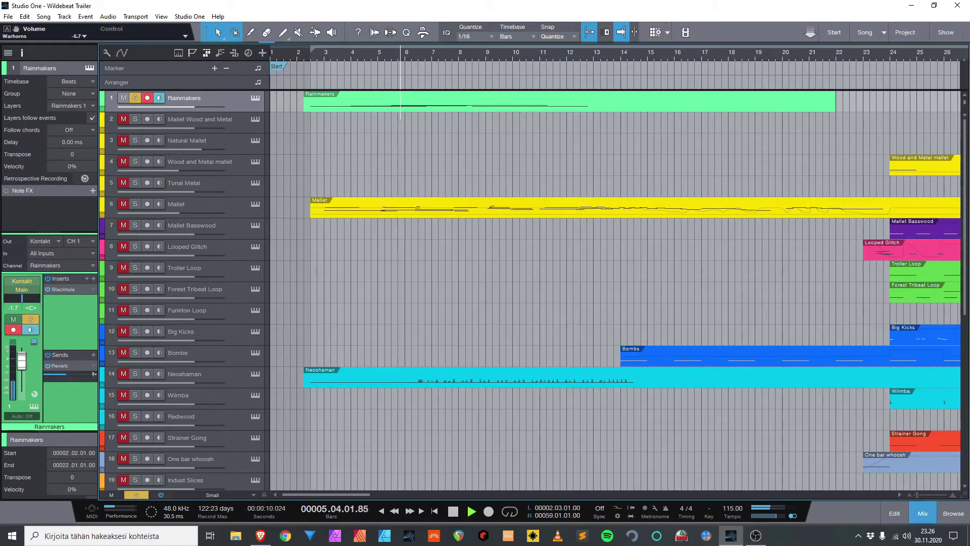
Find the Reverb channel in the mixer and inspect its Seventh Heaven Professional settings.
left_click(923, 514)
left_click_drag(432, 495, 742, 495)
scroll(623, 311, "right", 3)
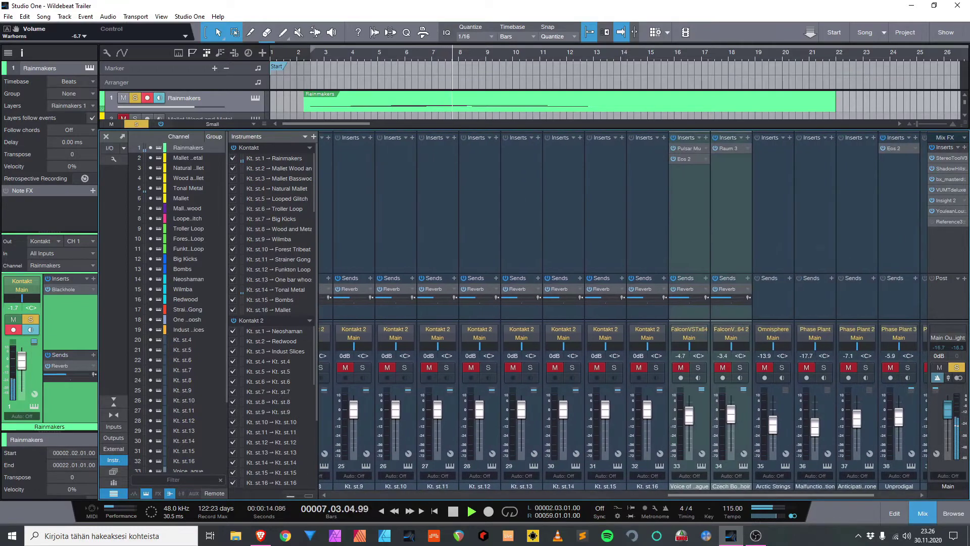
double_click(908, 158)
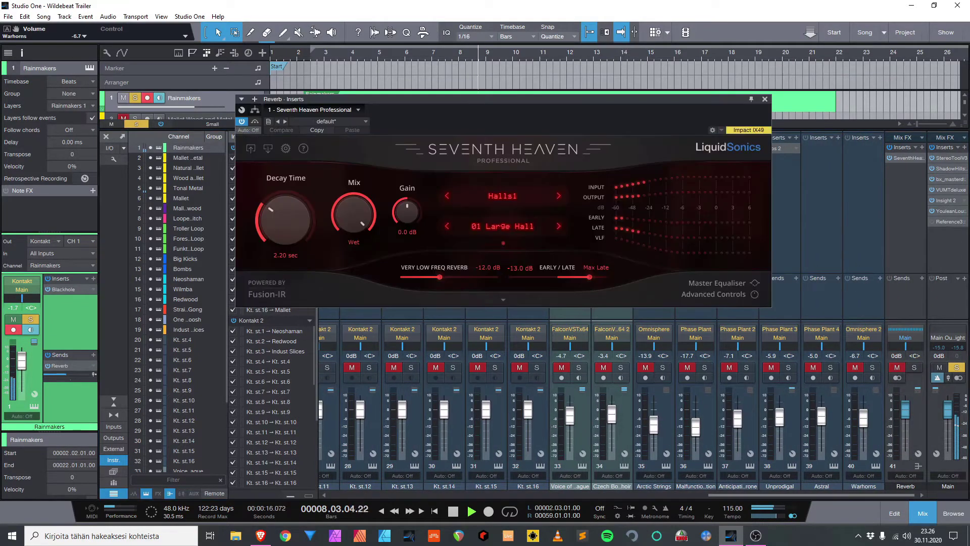
left_click(765, 99)
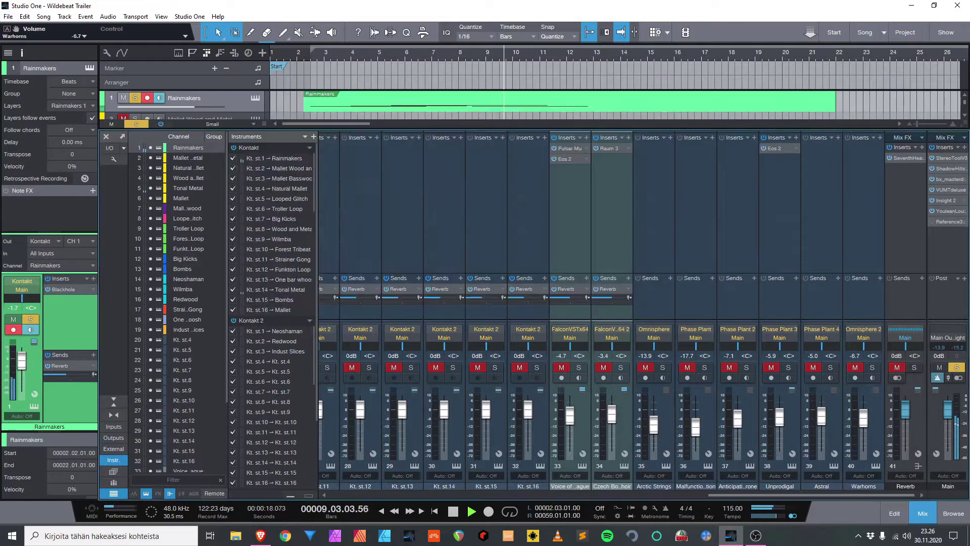
key("F3")
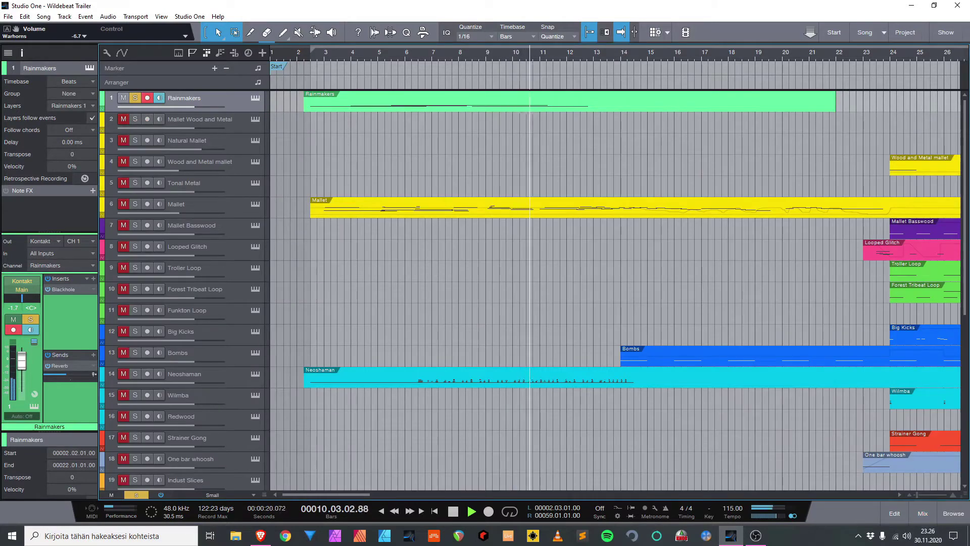
Unsolo the Rainmakers track and play the Choir folder soloed from bar 2.
key("s")
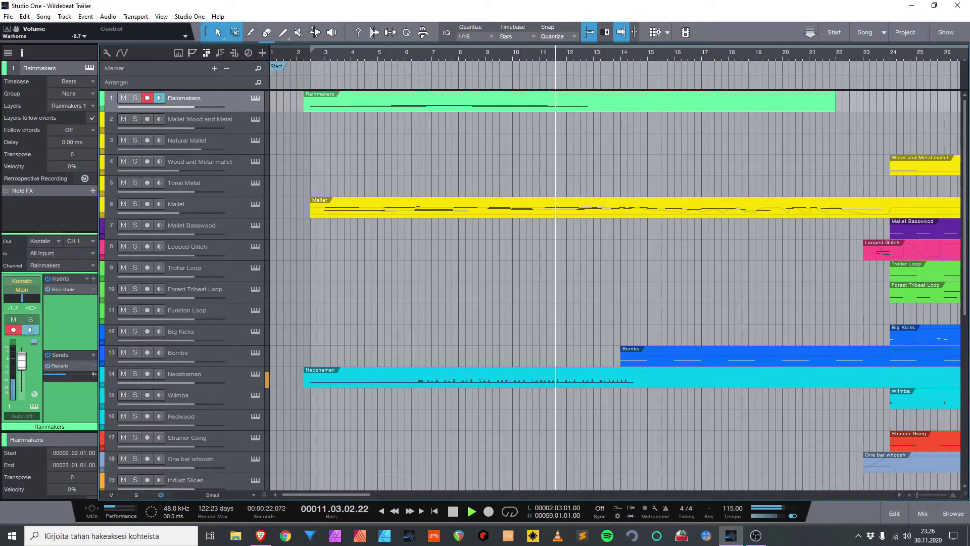
key("space")
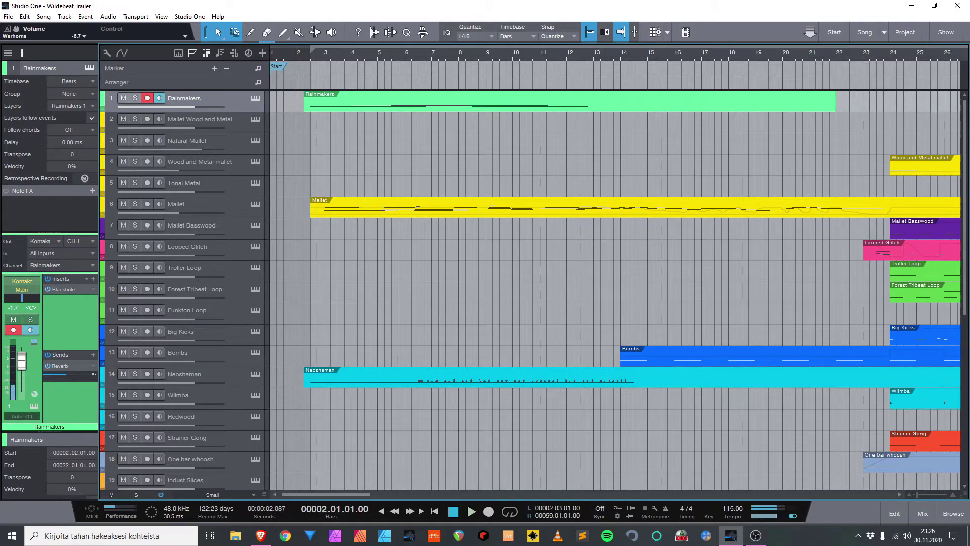
scroll(616, 291, "down", 10)
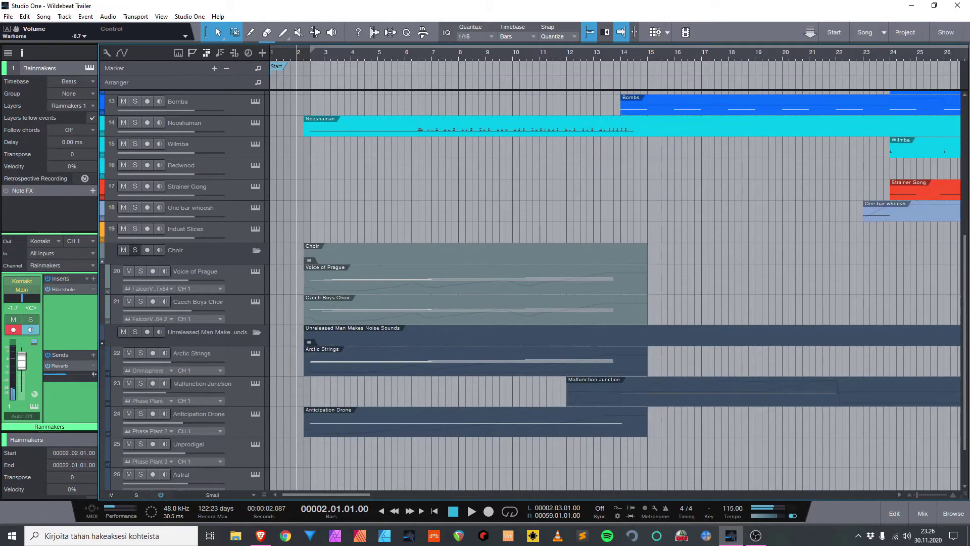
left_click(135, 250)
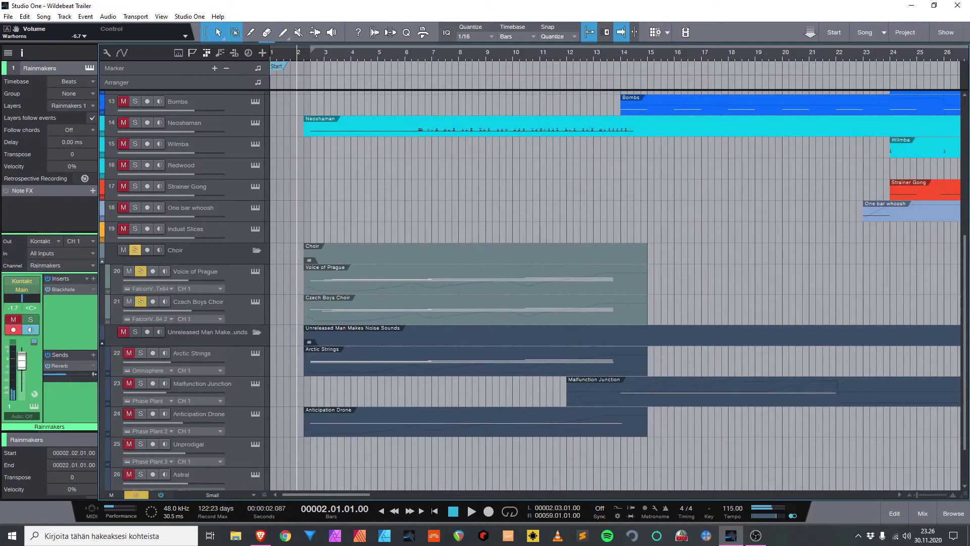
key("space")
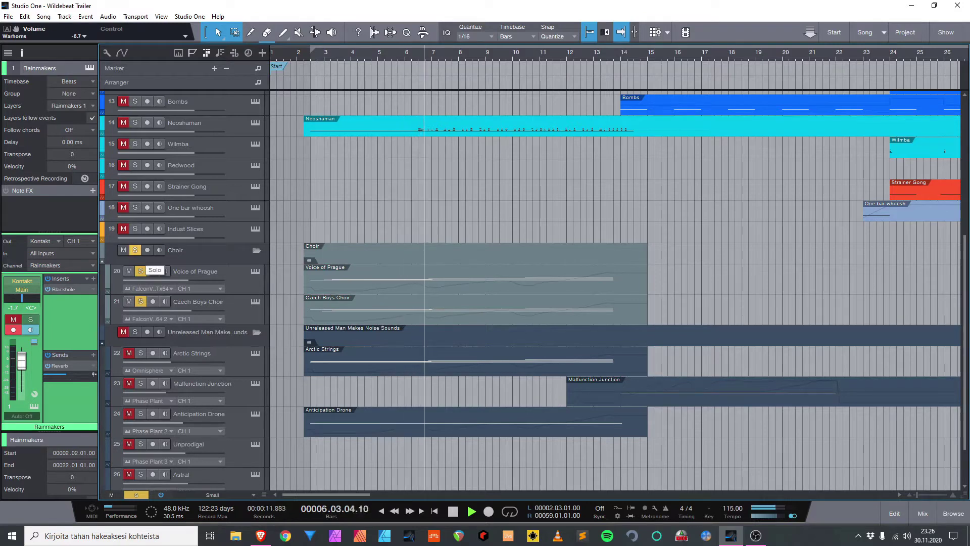
Solo the Unreleased Man Makes Noise Sounds folder and add the Choir folder to the solo during playback.
left_click(135, 332)
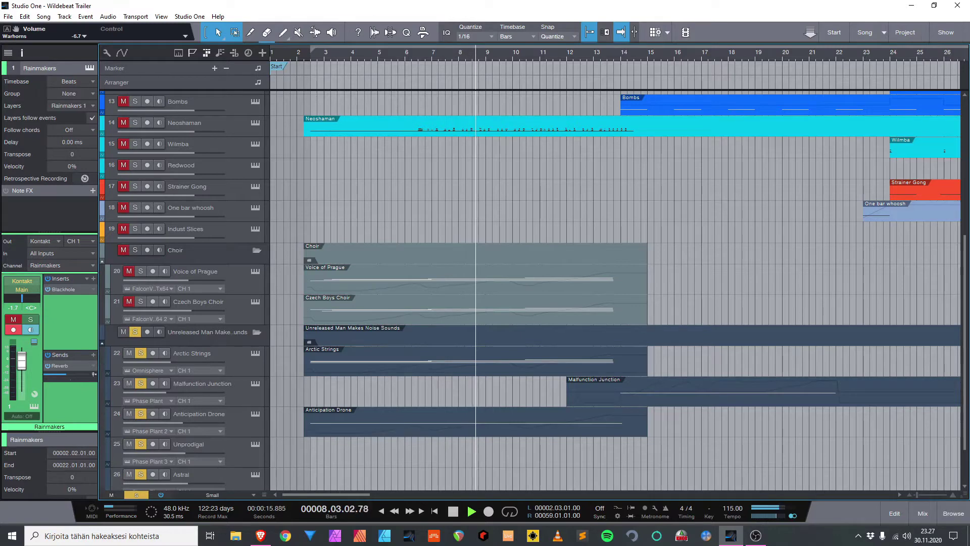
left_click(135, 249)
left_click(124, 249)
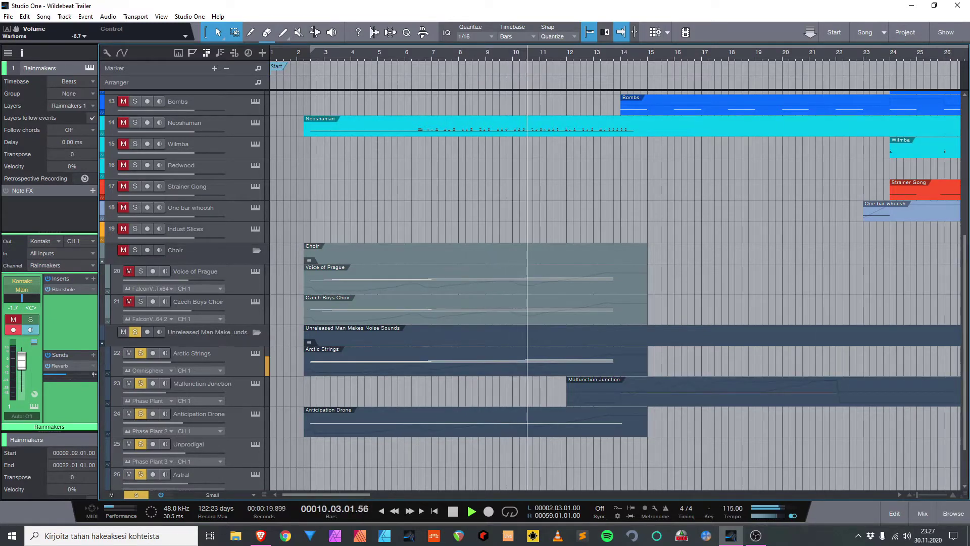
scroll(531, 291, "up", 2)
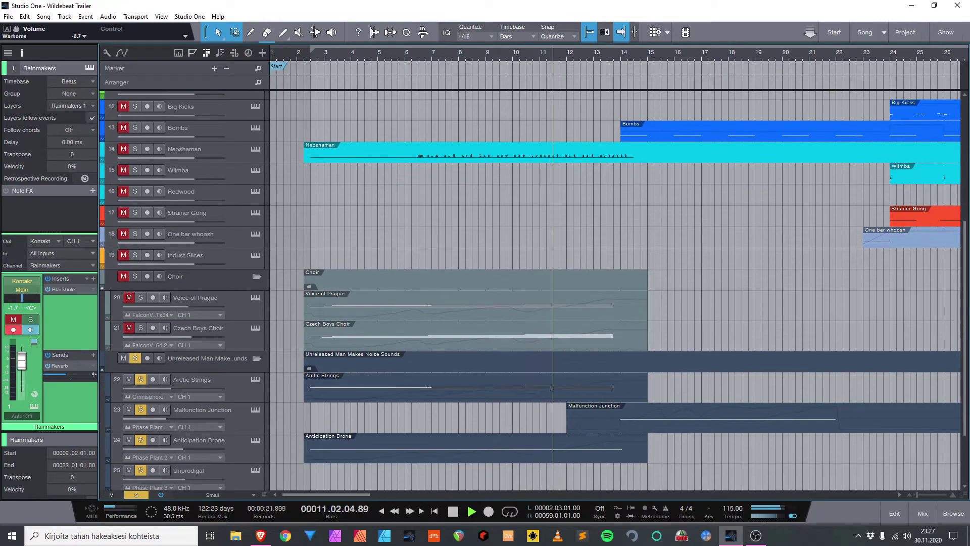
left_click(135, 276)
left_click(124, 276)
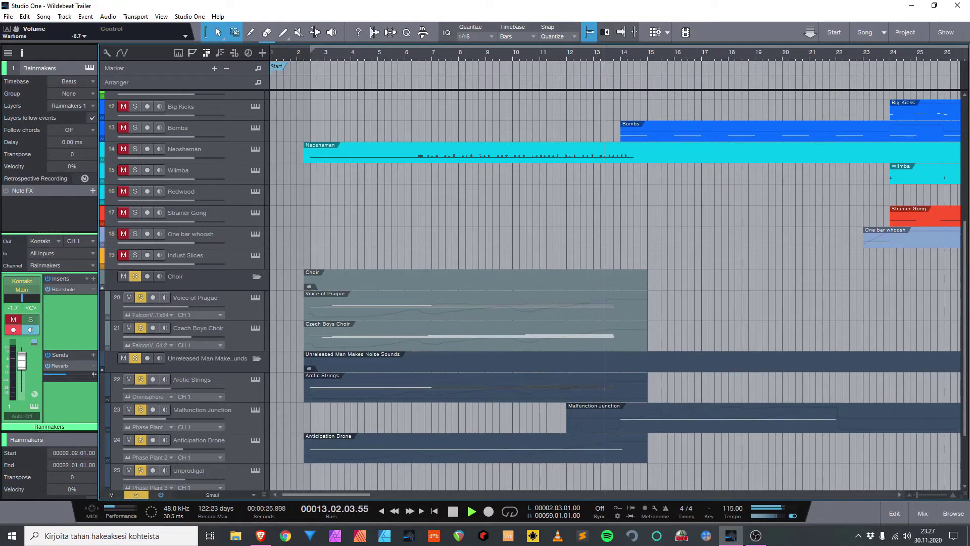
Follow the soloed folders' playback from bar 14 to bar 22, examining the Malfunction Junction part.
scroll(615, 291, "right", 3)
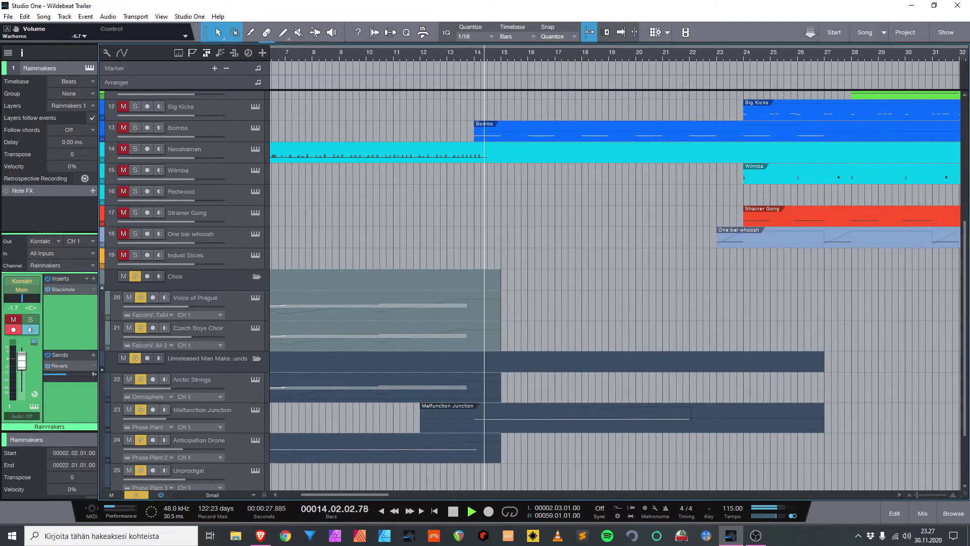
scroll(615, 291, "right", 1)
scroll(616, 291, "right", 2)
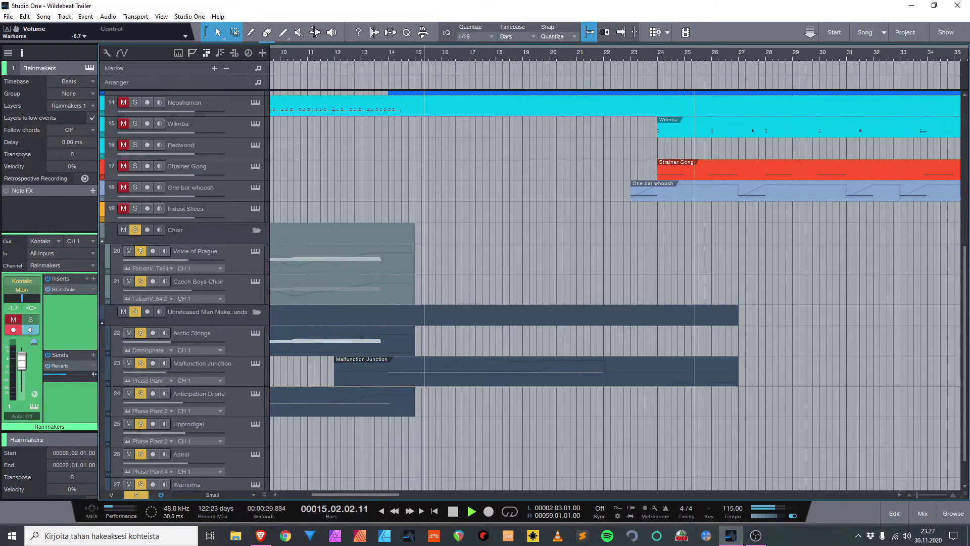
scroll(615, 290, "down", 2)
scroll(341, 417, "down", 2)
scroll(698, 376, "up", 2)
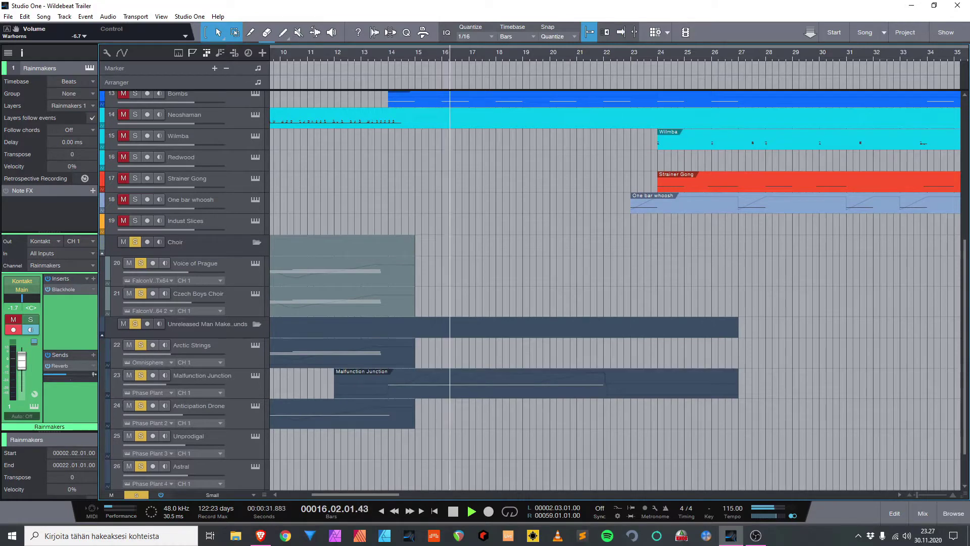
scroll(698, 376, "down", 1)
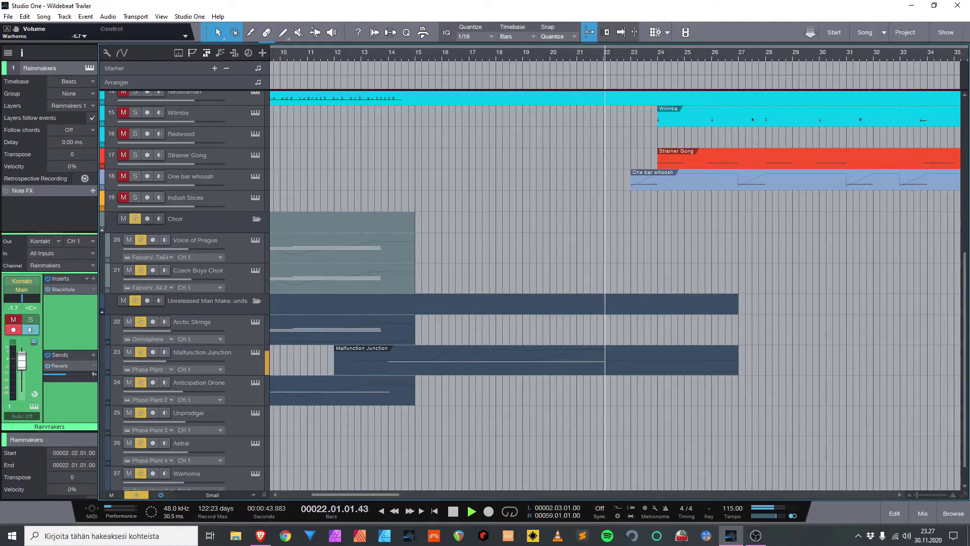
Play the soloed folders from bar 36 and examine the Choir, Unprodigal, Astral and Warhorns parts.
key("f")
scroll(459, 263, "right", 4)
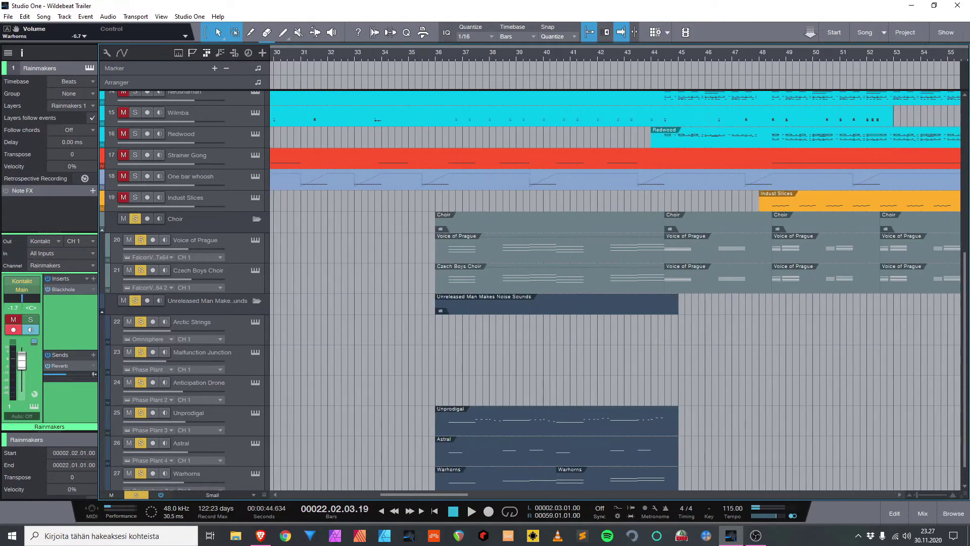
key("ctrl+space")
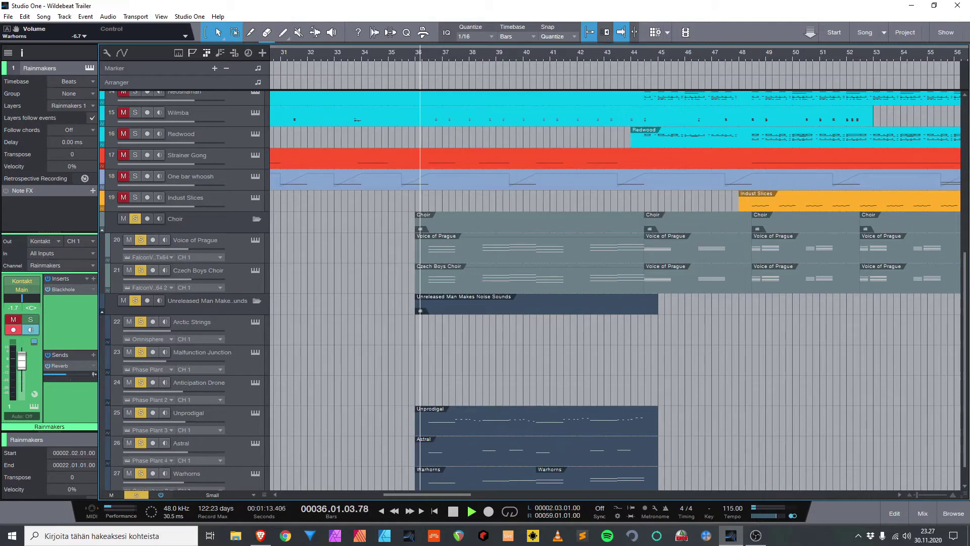
scroll(531, 291, "down", 1)
scroll(531, 291, "up", 2)
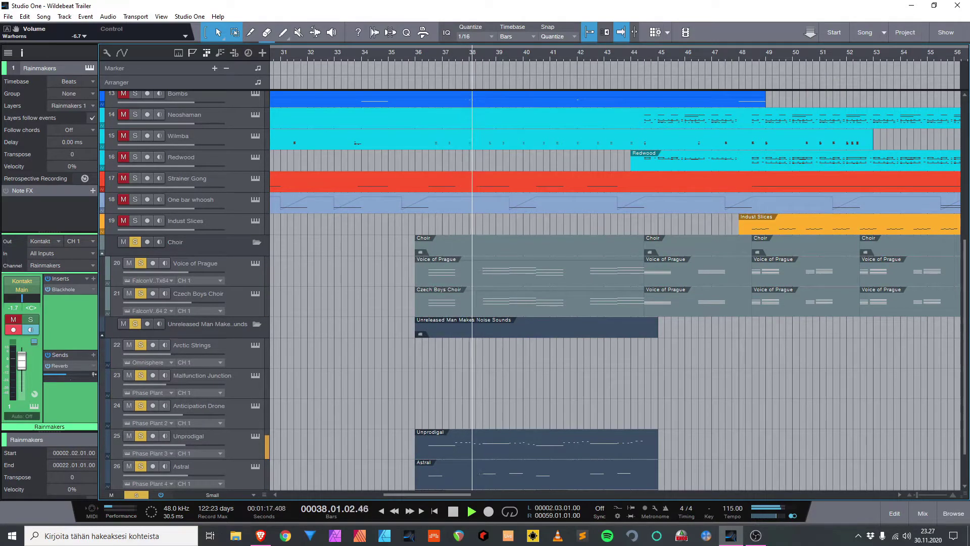
scroll(616, 291, "down", 2)
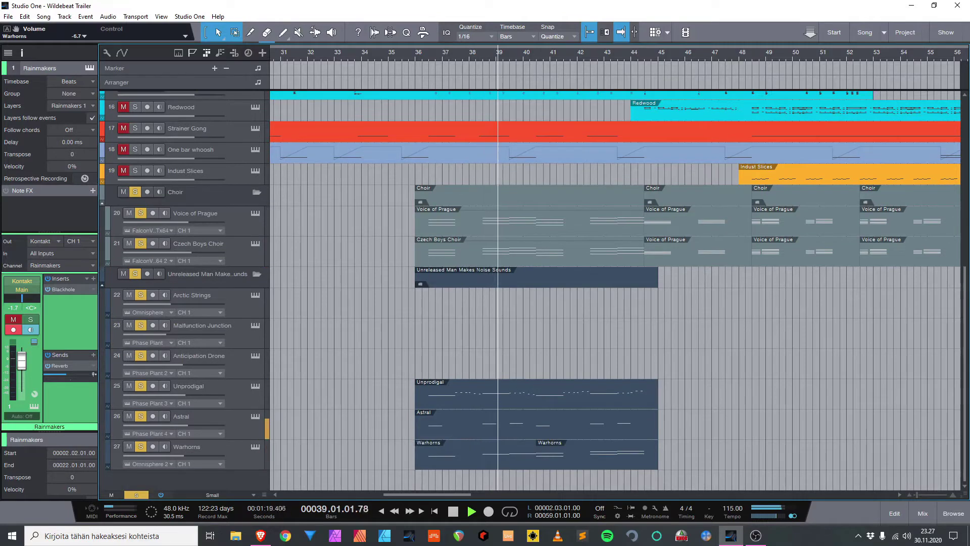
scroll(615, 291, "up", 2)
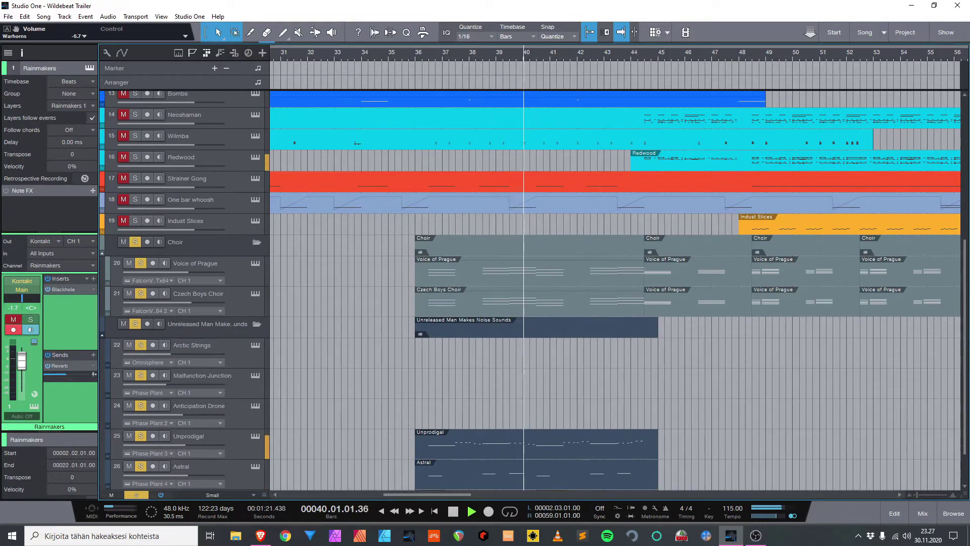
scroll(615, 292, "right", 5)
scroll(615, 291, "down", 2)
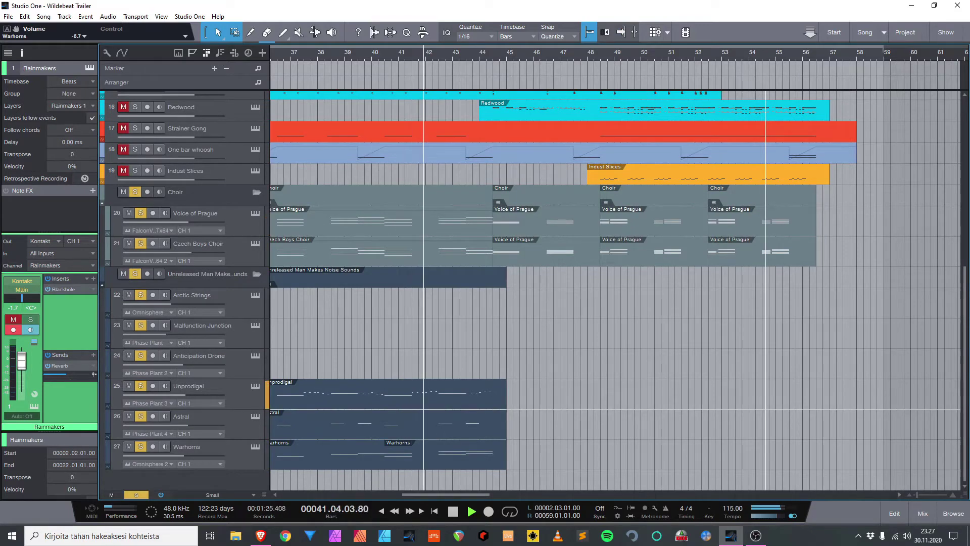
View the notes of the Unprodigal part and of the Voice of Prague part starting in bar 44 in the note editor.
double_click(426, 397)
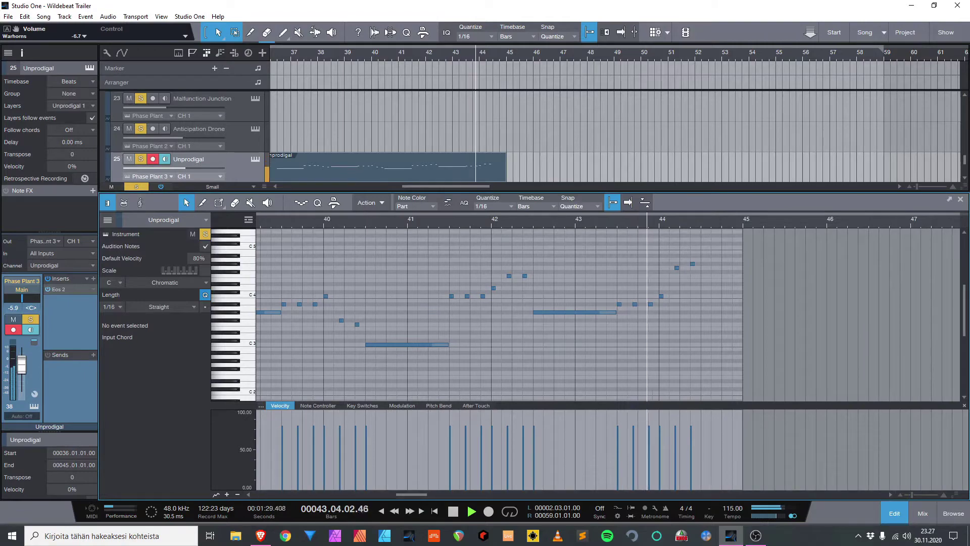
key("F2")
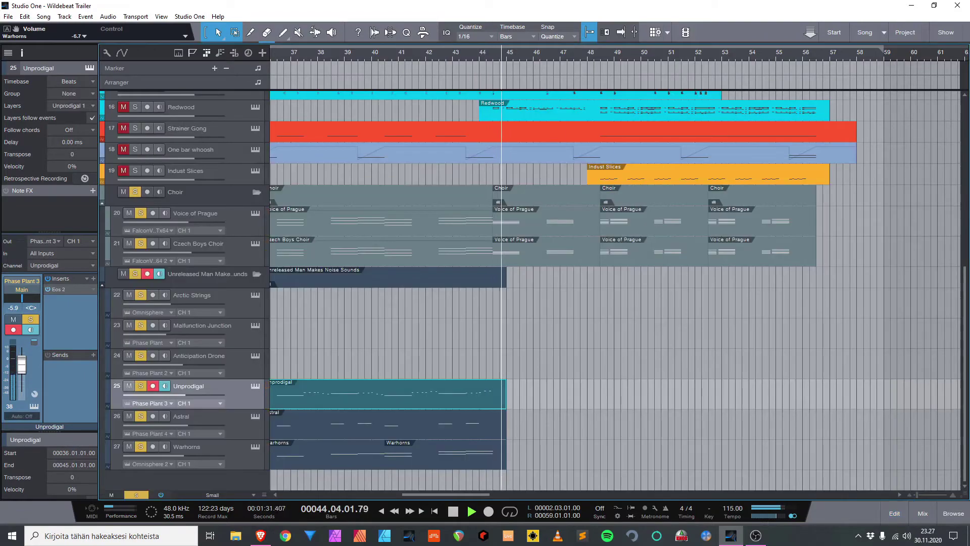
double_click(547, 223)
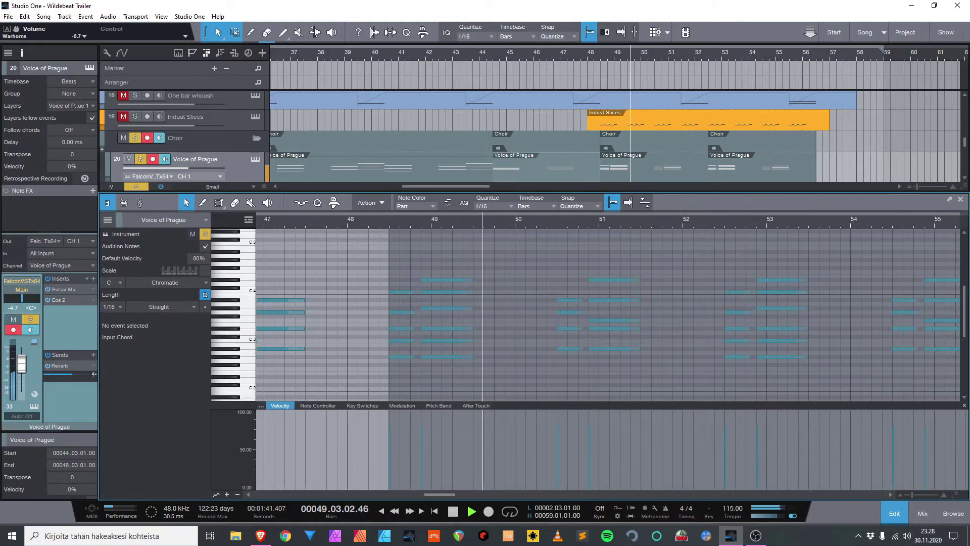
key("F2")
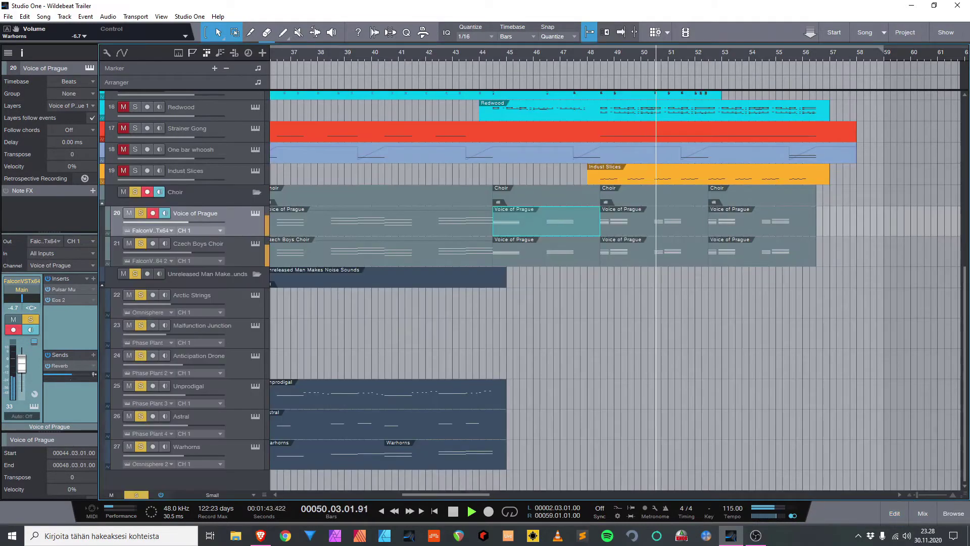
Inspect the Pulsar Mu and Eos 2 inserts of the Voice of Prague track during playback.
key("F11")
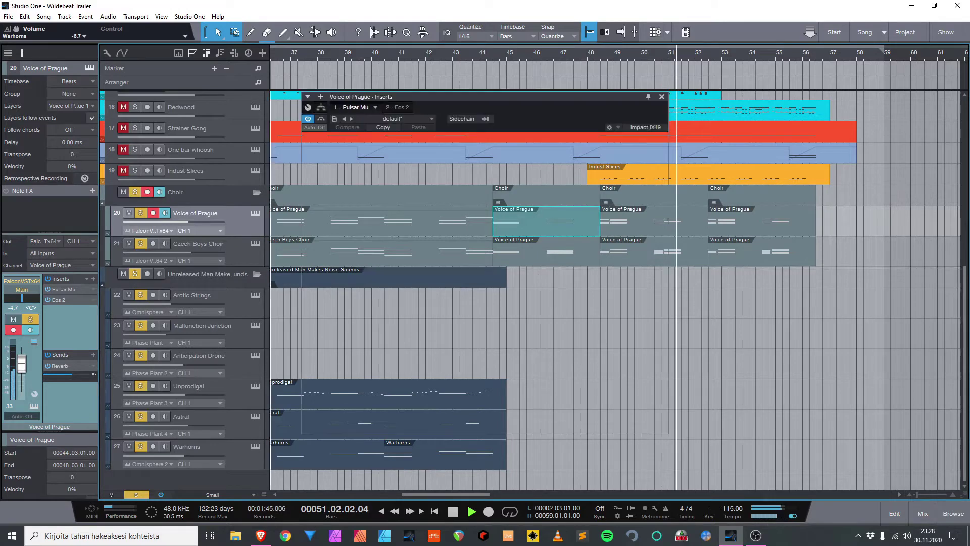
left_click(662, 97)
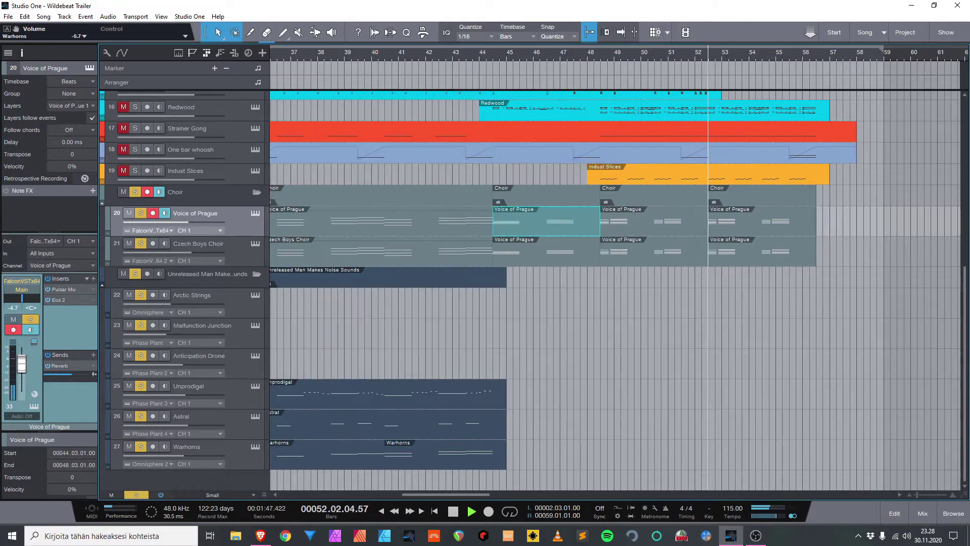
double_click(58, 300)
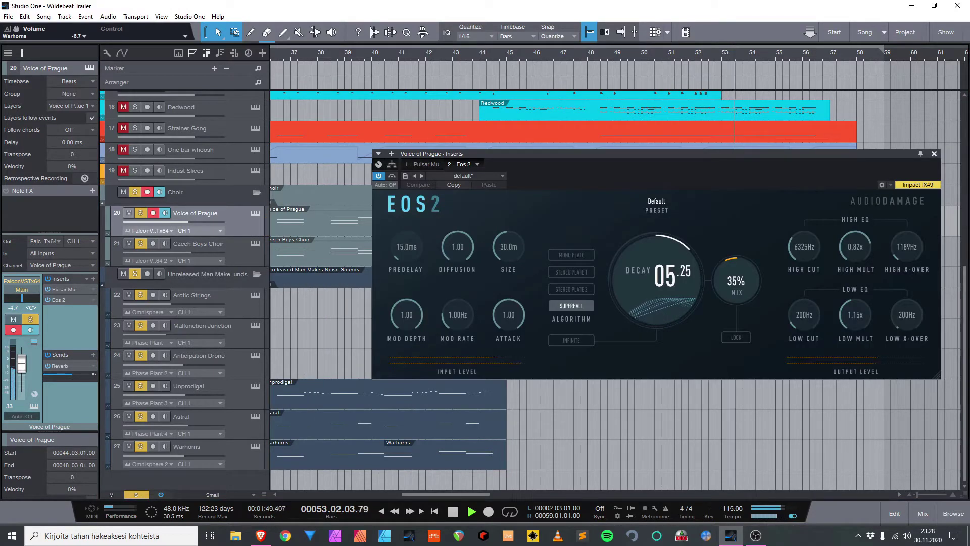
left_click(934, 153)
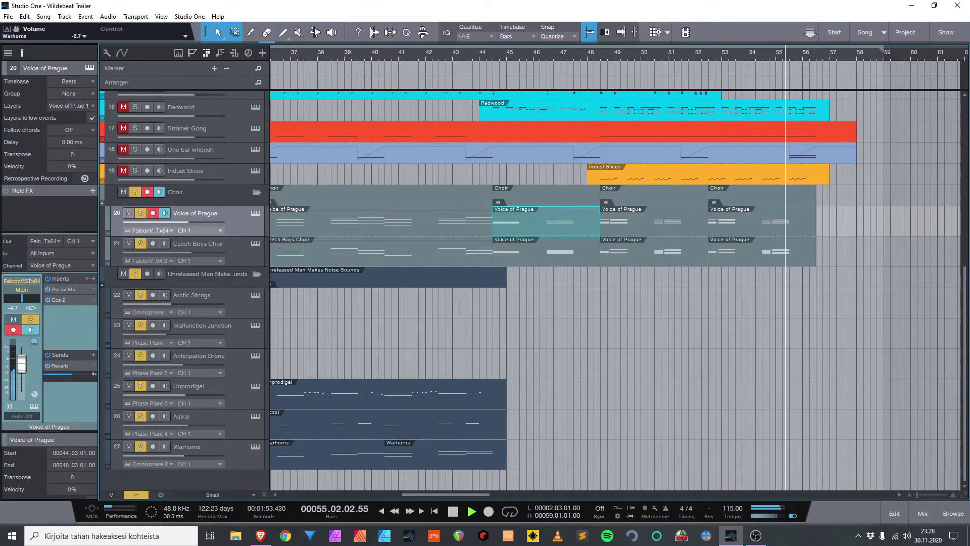
Set the loop range to the selected Voice of Prague part and restart the song near its beginning with all solos cleared.
key("p")
key("space")
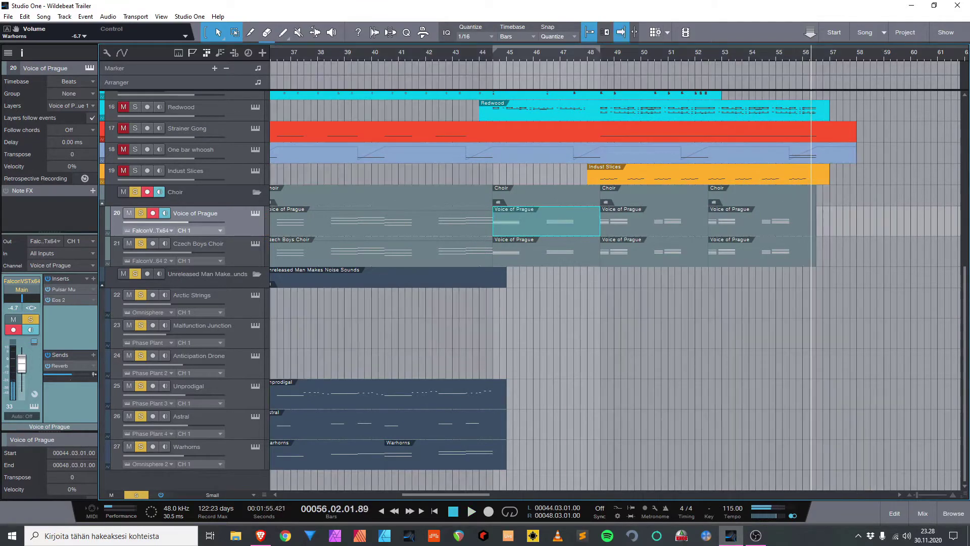
left_click_drag(446, 494, 324, 495)
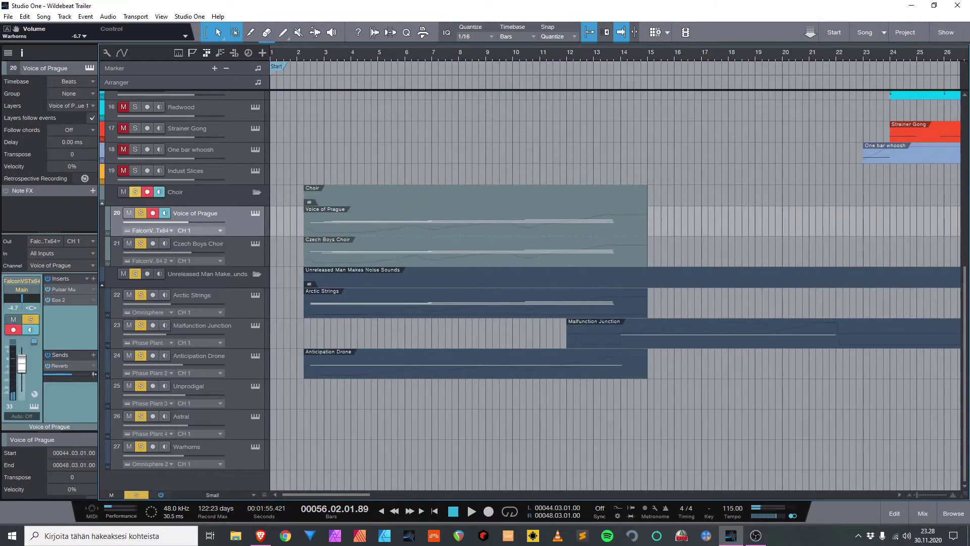
left_click(136, 494)
scroll(529, 292, "up", 7)
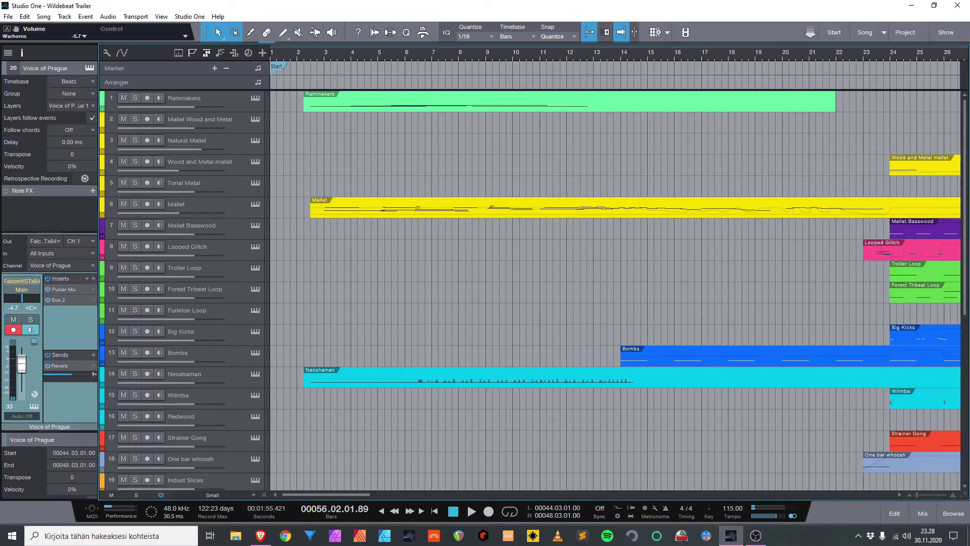
key("space")
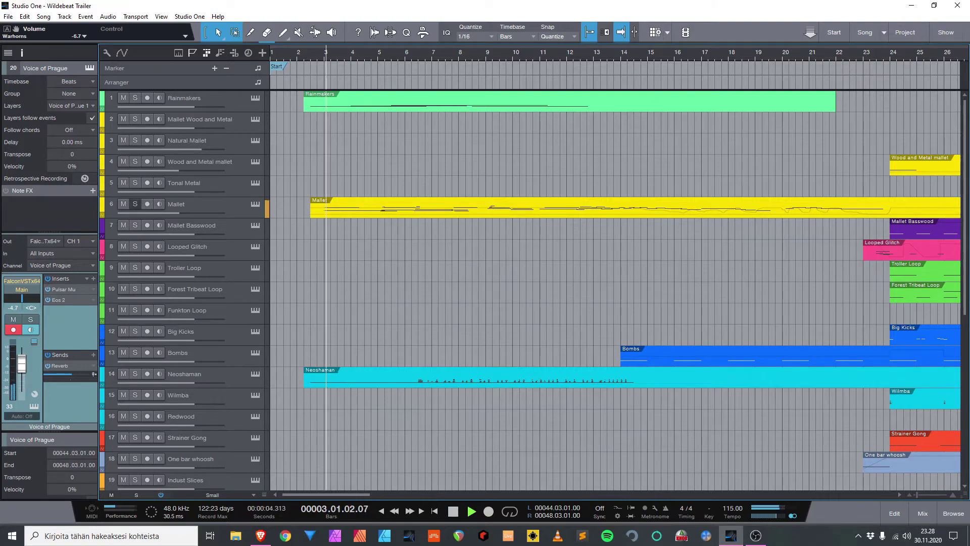
Solo the Mallet track and open its part in the note editor, showing the notes from bar 3 to bar 23.
left_click(135, 204)
double_click(384, 207)
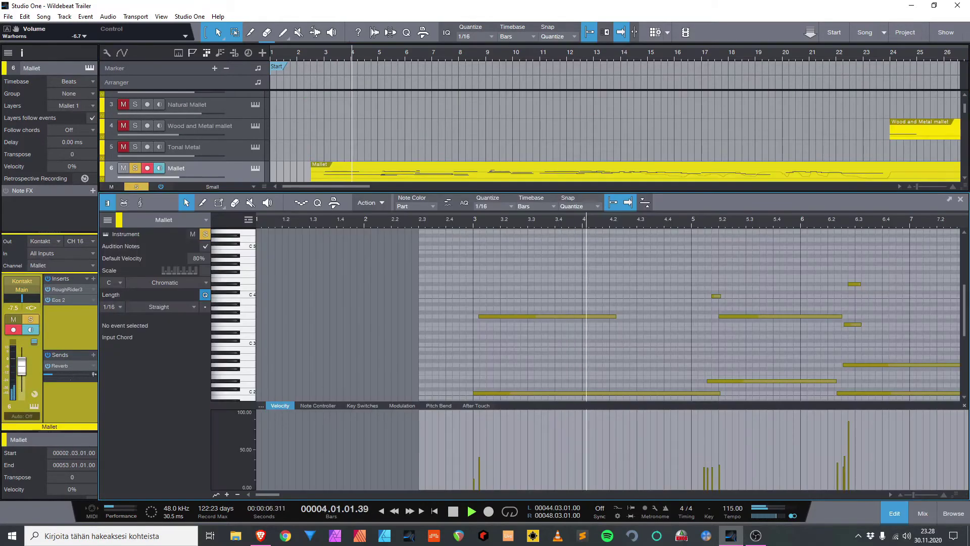
key("w")
key("w")
key("w")
scroll(606, 314, "down", 4)
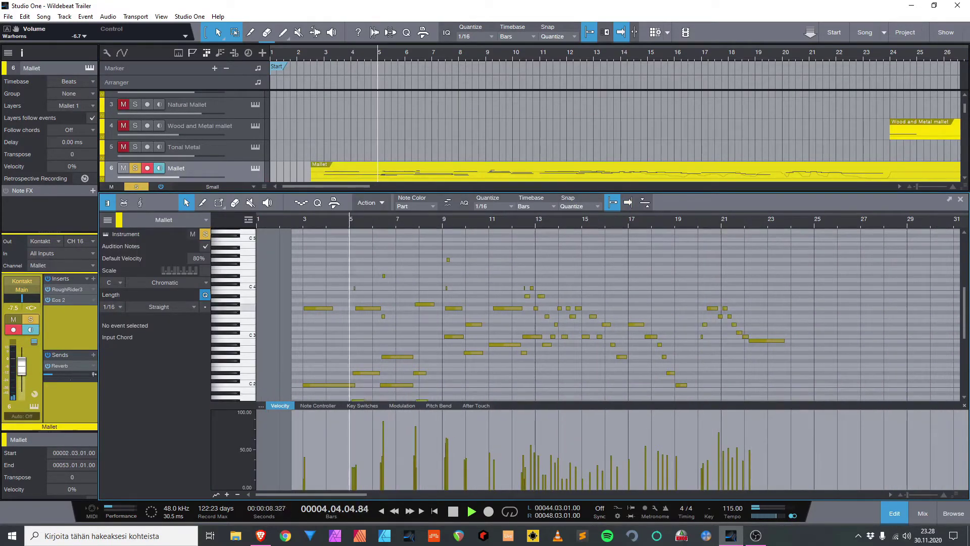
scroll(627, 313, "down", 1)
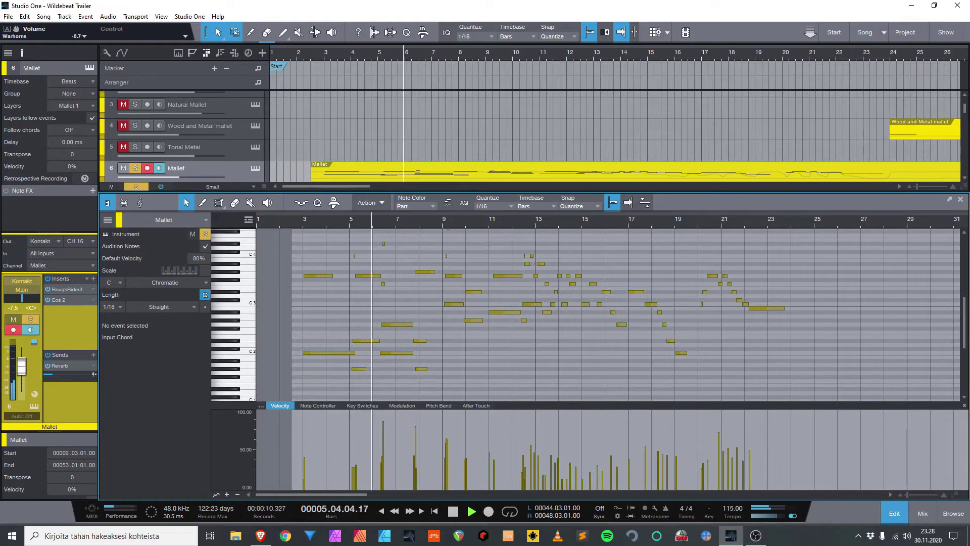
Inspect the RoughRider3 and Eos 2 inserts of the Mallet track while it plays.
double_click(67, 290)
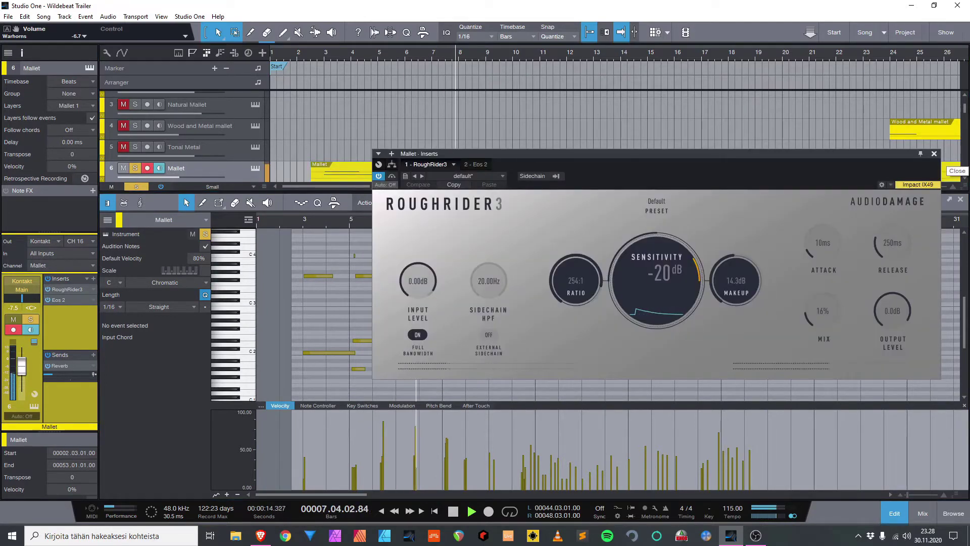
left_click(935, 153)
scroll(531, 136, "down", 2)
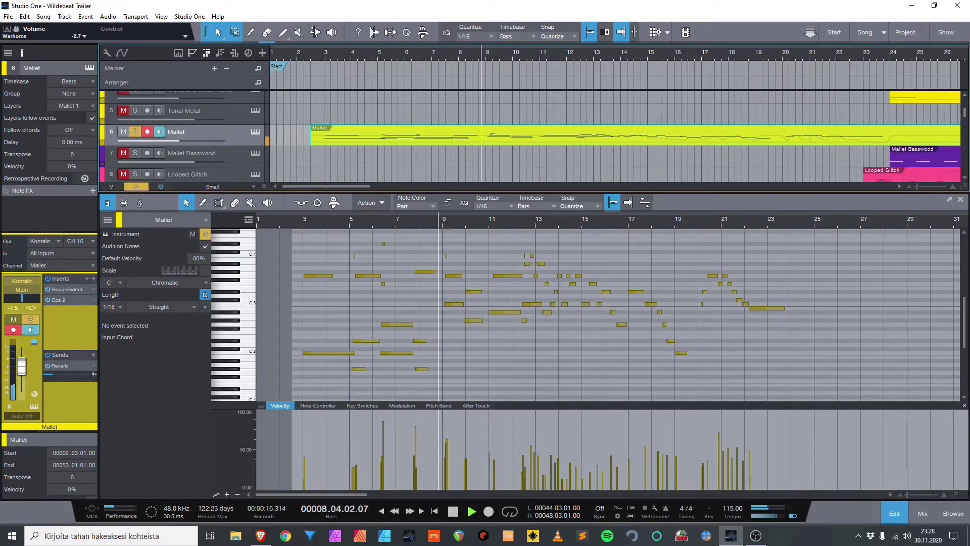
double_click(63, 300)
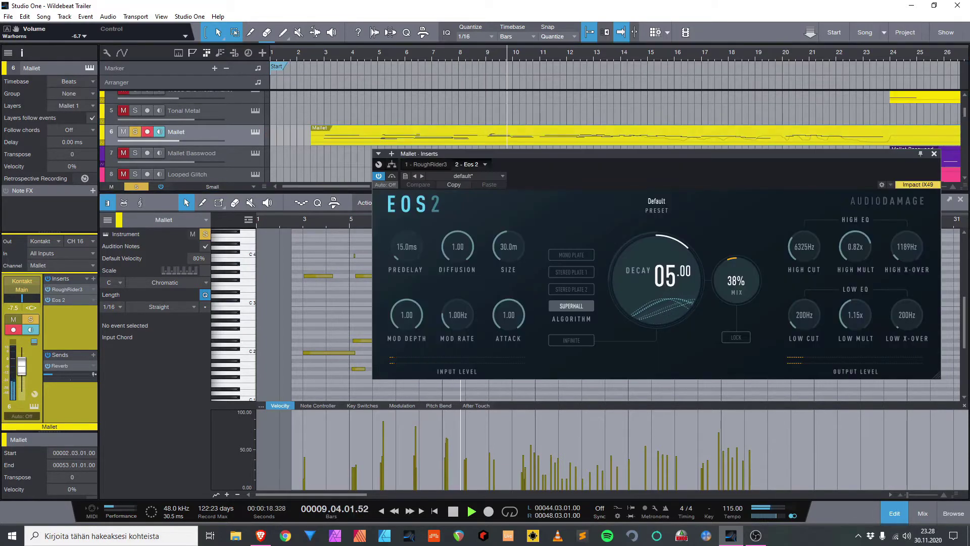
left_click(934, 154)
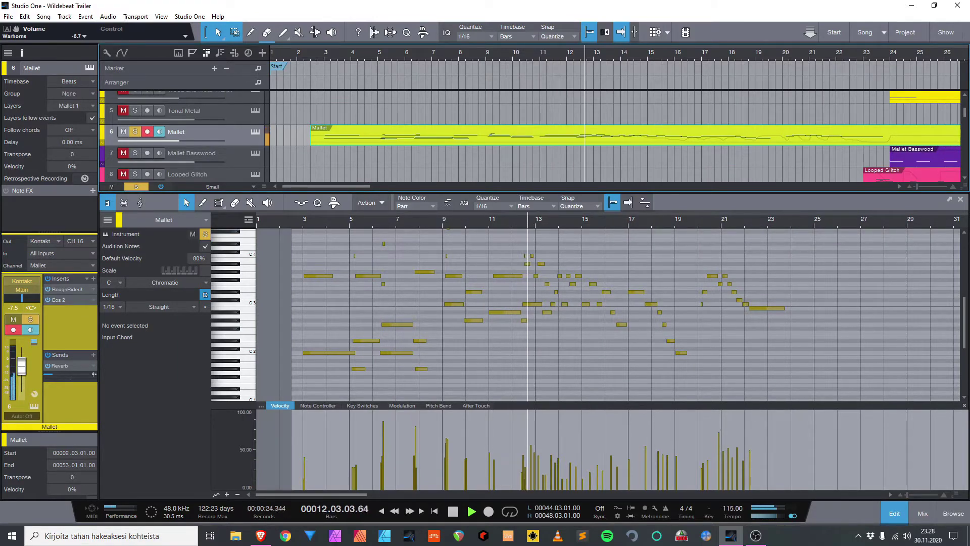
Examine the Mallet part's pitch bend data up to bar 23, stopping playback and closing the note editor when done.
left_click(438, 406)
scroll(608, 359, "right", 4)
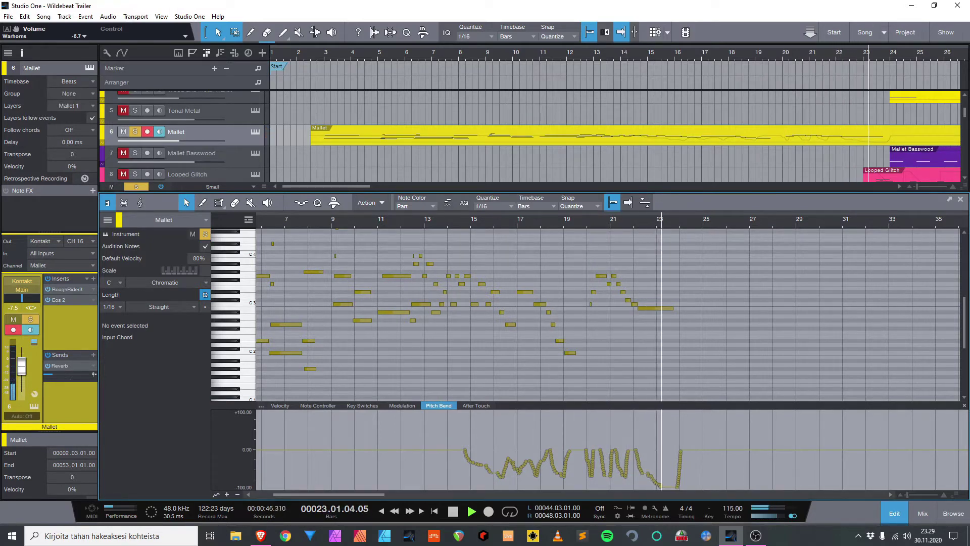
key("space")
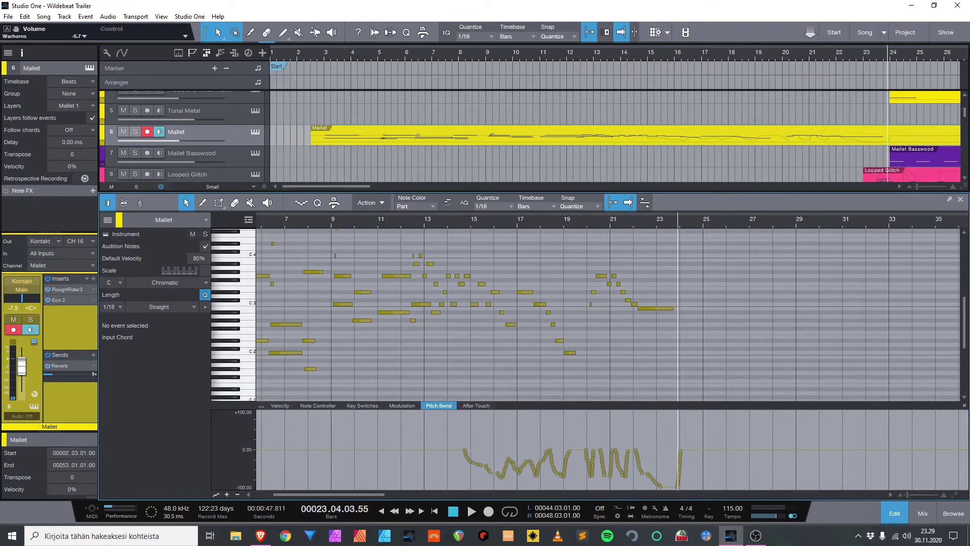
key("F2")
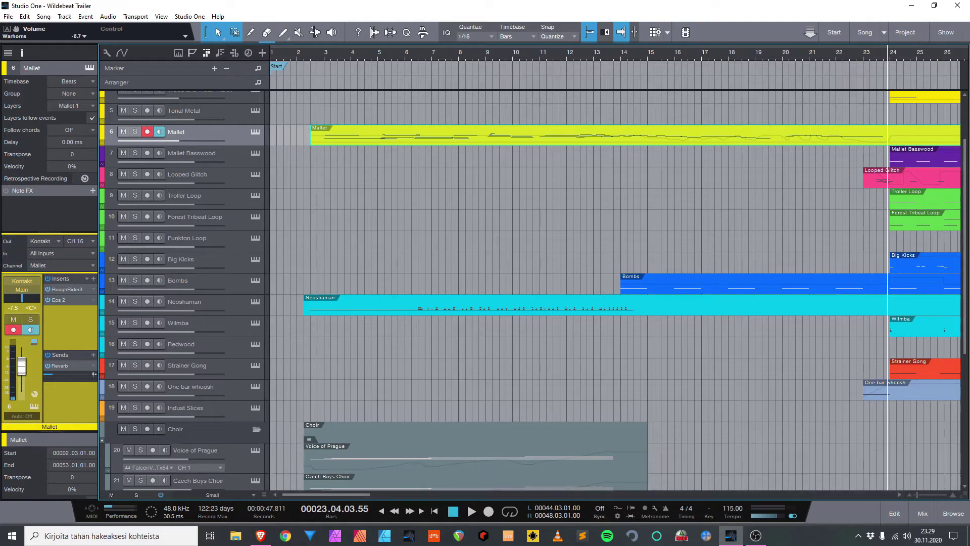
Solo the Neoshaman track, play it from bar 2 and select its part.
left_click(306, 53)
left_click(135, 301)
key("space")
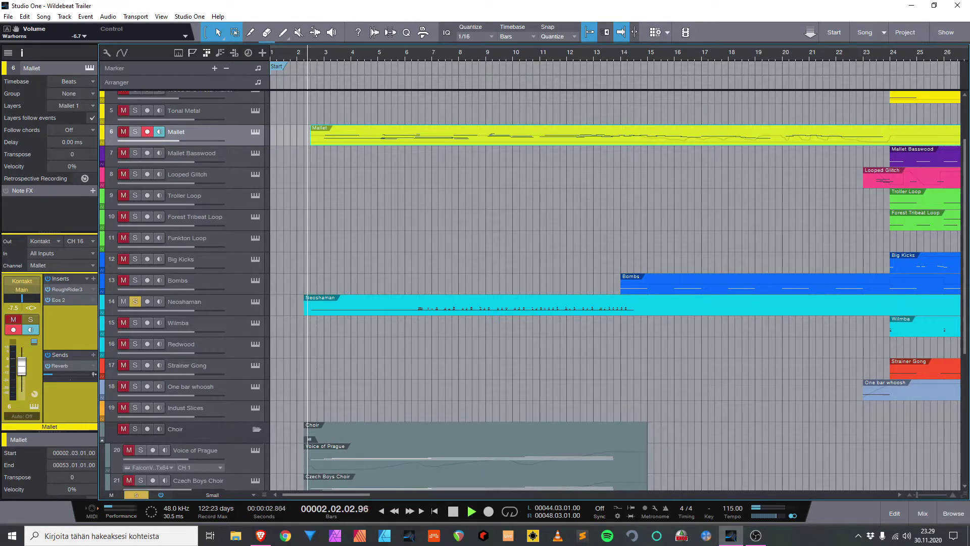
left_click(364, 305)
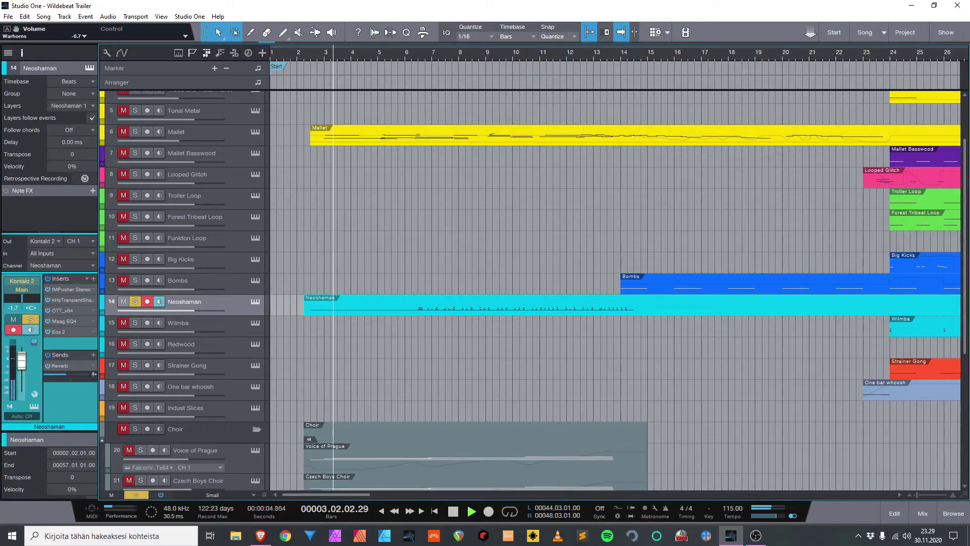
Open Neoshaman's IMPusher Stereo and kHs Transient Shaper inserts and arrange their windows next to each other.
double_click(71, 289)
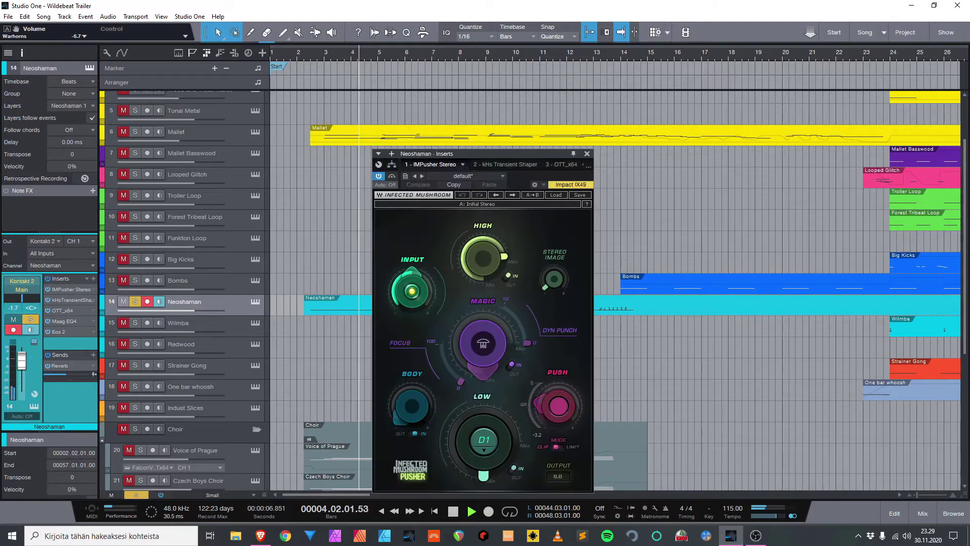
left_click_drag(470, 152, 396, 104)
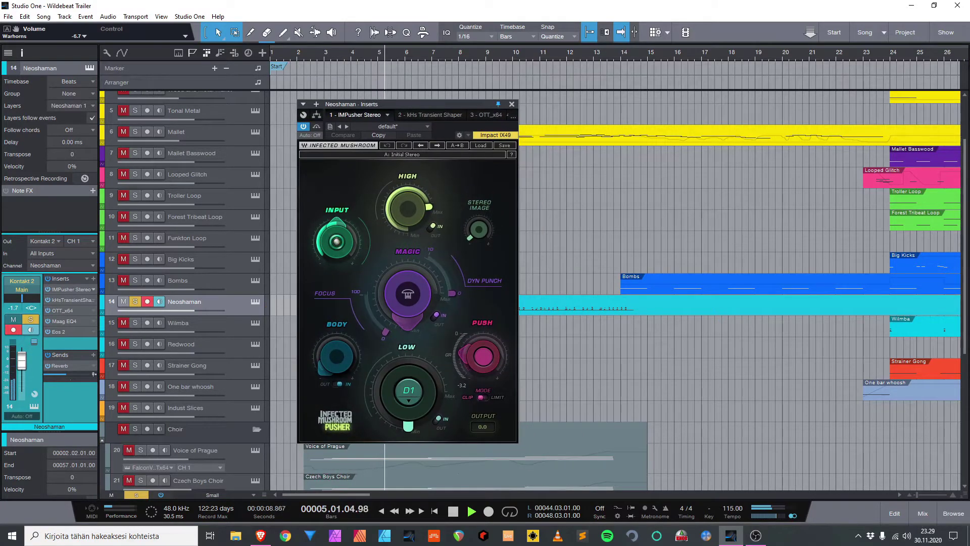
double_click(72, 301)
left_click_drag(472, 154, 580, 116)
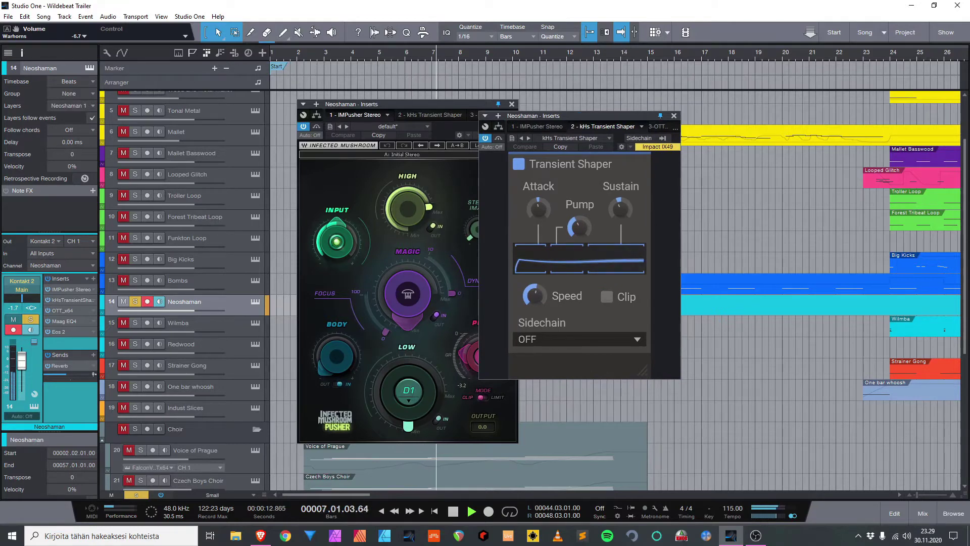
double_click(63, 311)
left_click_drag(477, 164, 762, 122)
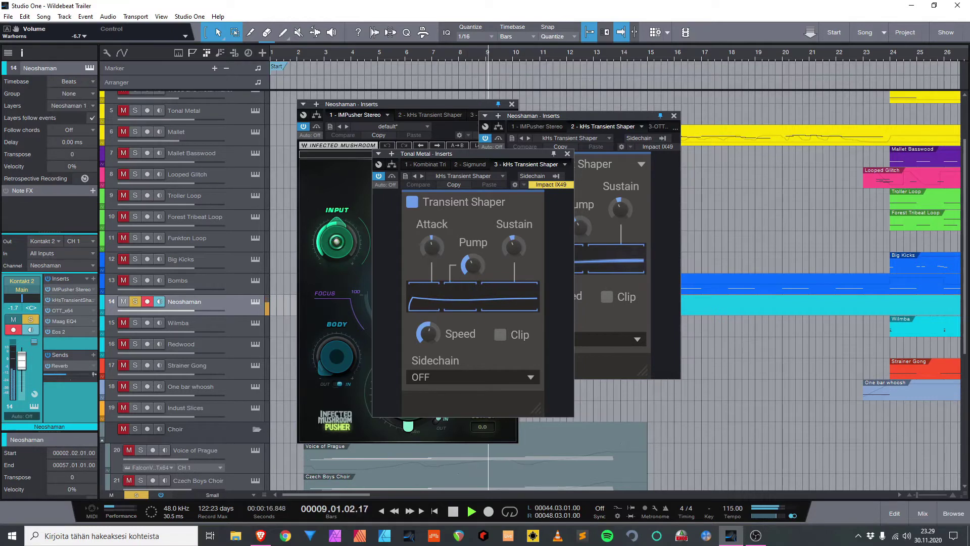
key("ctrl+z")
left_click_drag(874, 154, 731, 140)
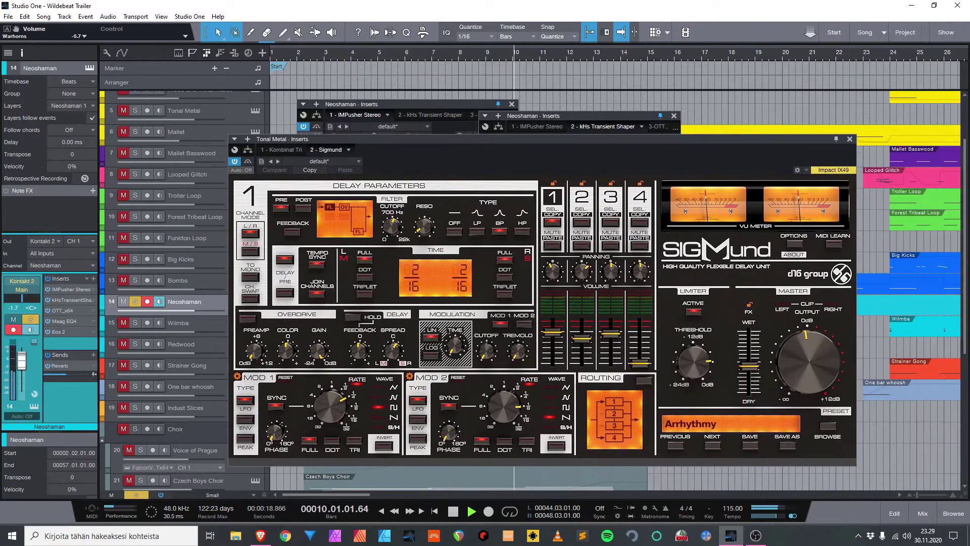
left_click(850, 139)
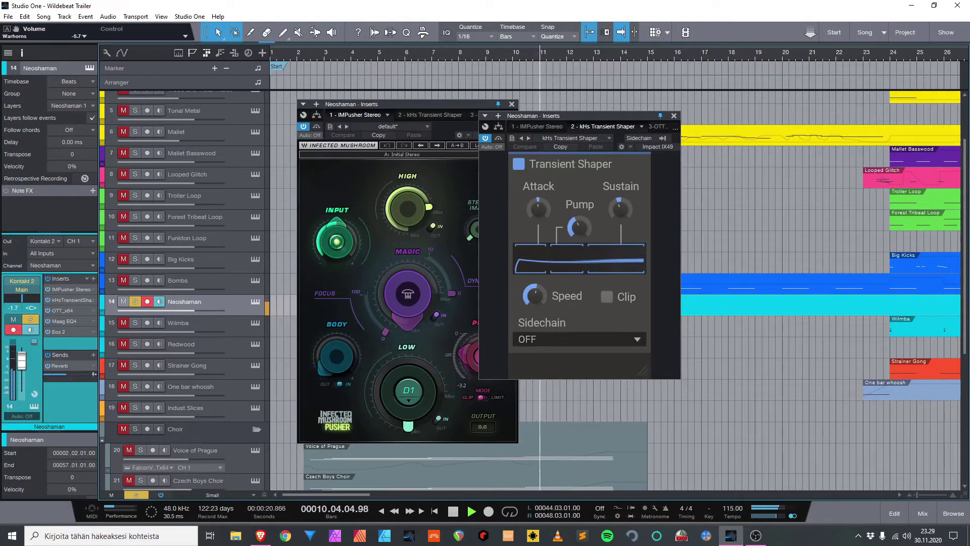
Open Neoshaman's OTT_x64 and Maag EQ4 inserts and place their windows beside the other open effects.
double_click(62, 311)
left_click_drag(504, 155, 804, 125)
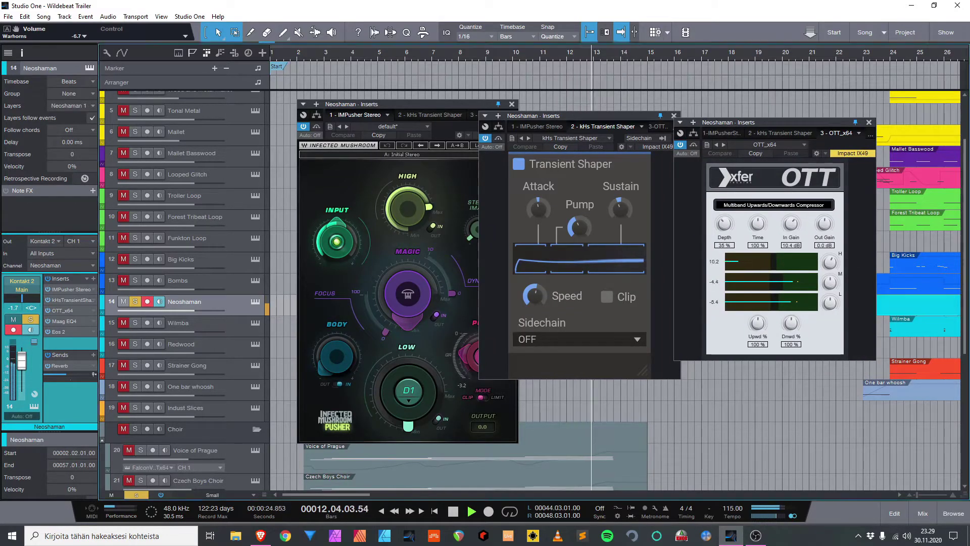
double_click(64, 322)
left_click_drag(366, 139, 755, 348)
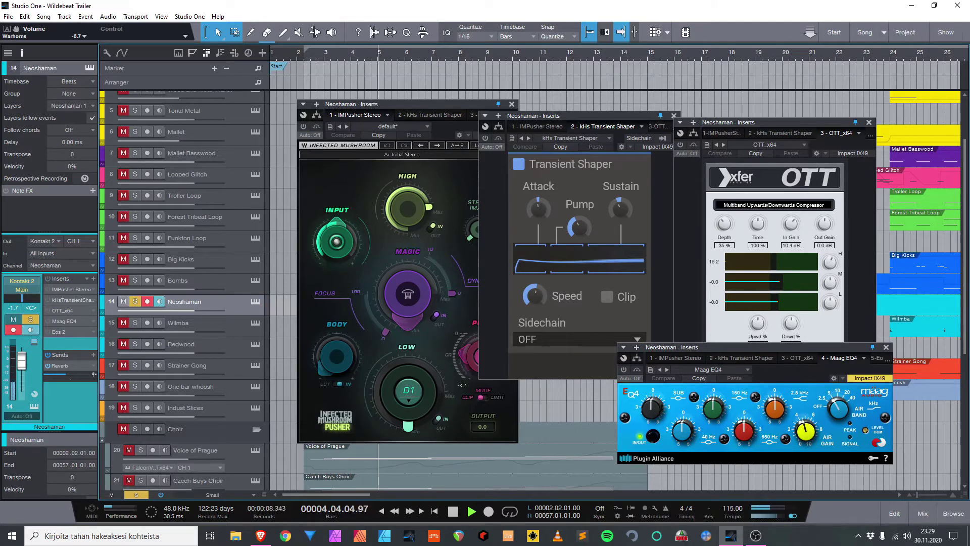
Open Neoshaman's Eos 2 reverb and reposition its window so the Maag EQ4 controls can be seen too.
double_click(59, 332)
left_click_drag(503, 153, 601, 320)
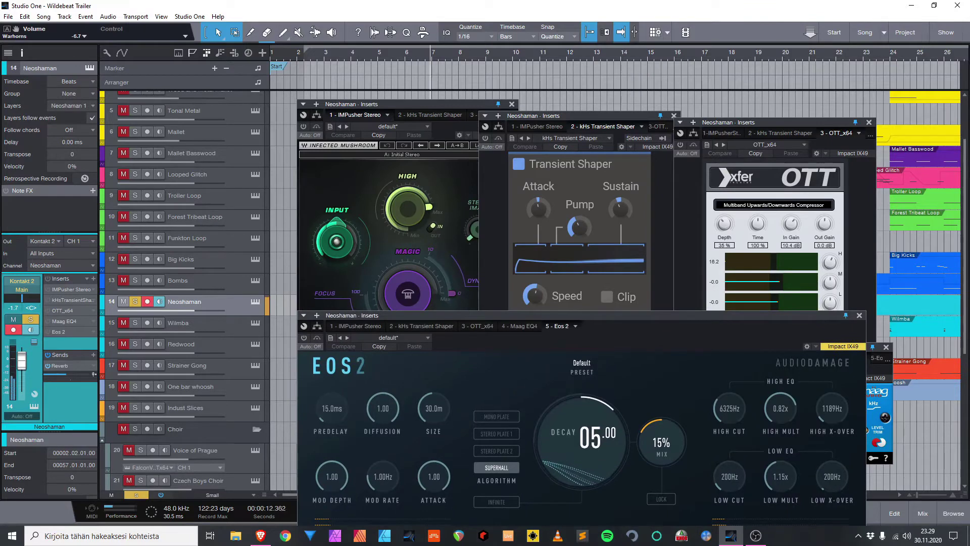
left_click_drag(676, 323, 672, 336)
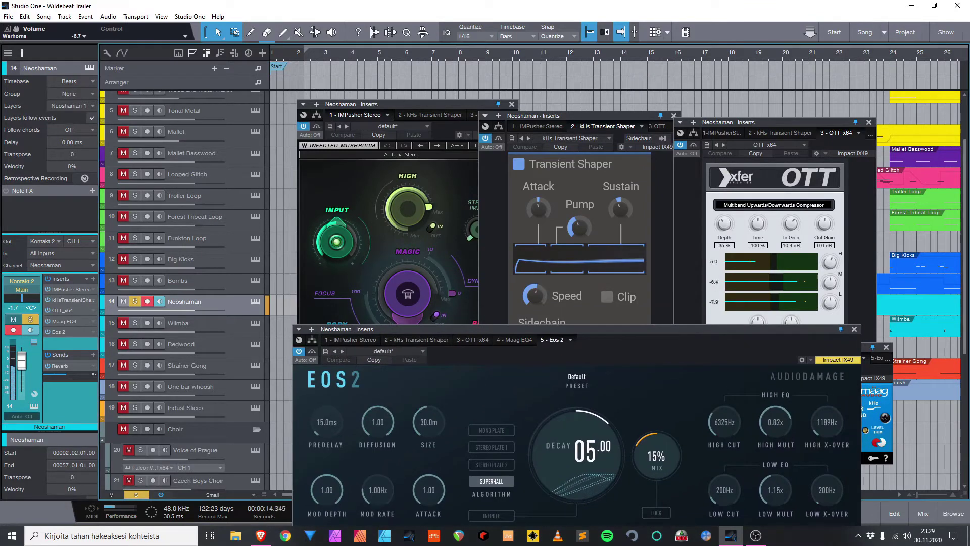
left_click_drag(607, 329, 422, 312)
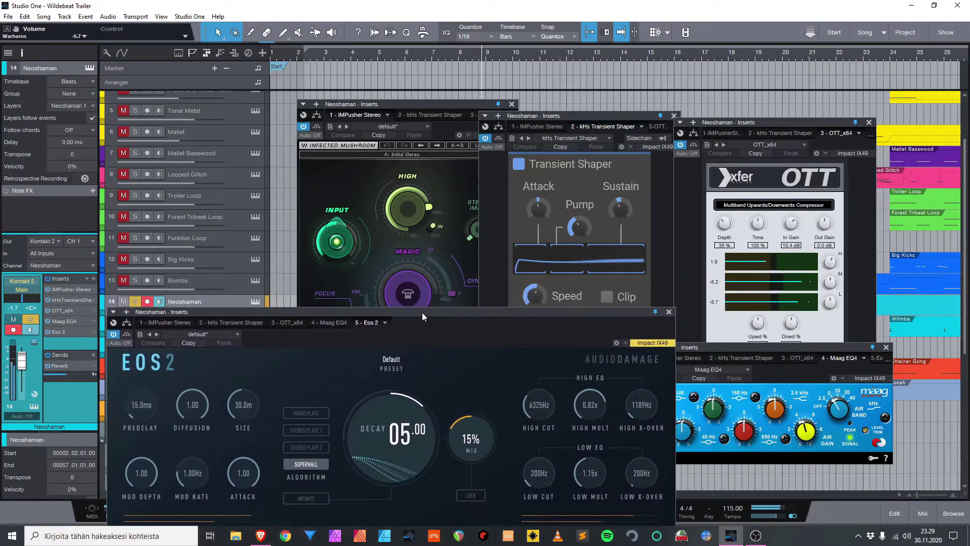
Close all of Neoshaman's effect windows and follow its soloed playback in the arrangement to bar 14.
left_click(669, 311)
key("alt+F4")
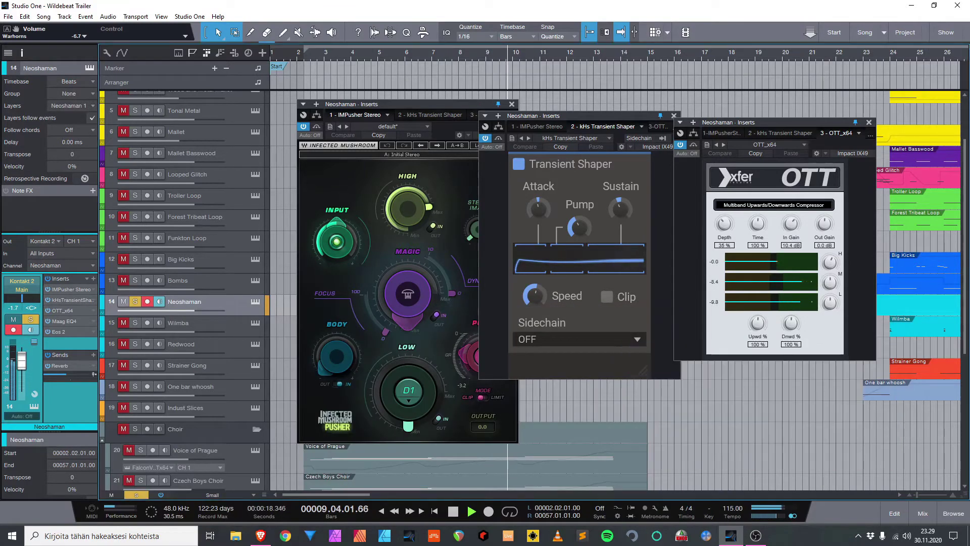
key("alt+F4")
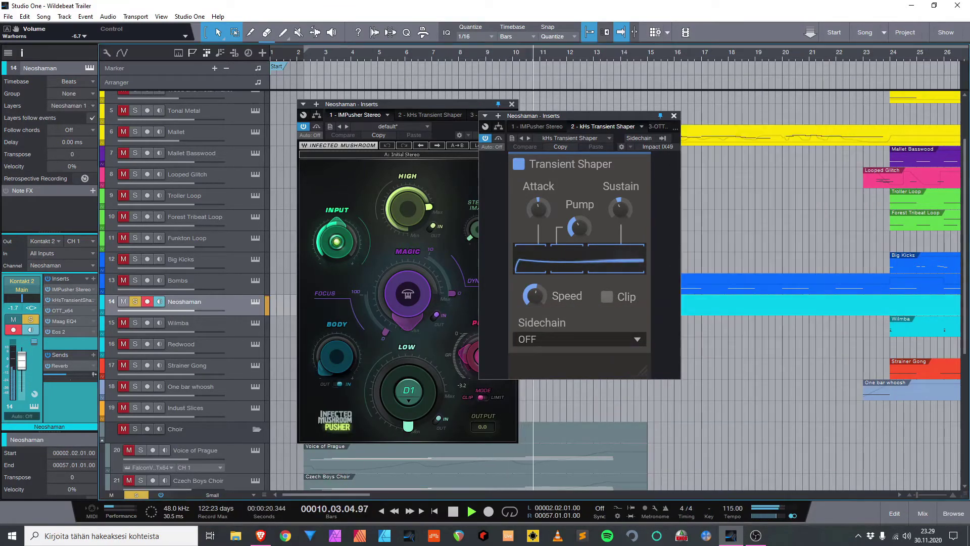
key("alt+F4")
key("alt+F4")
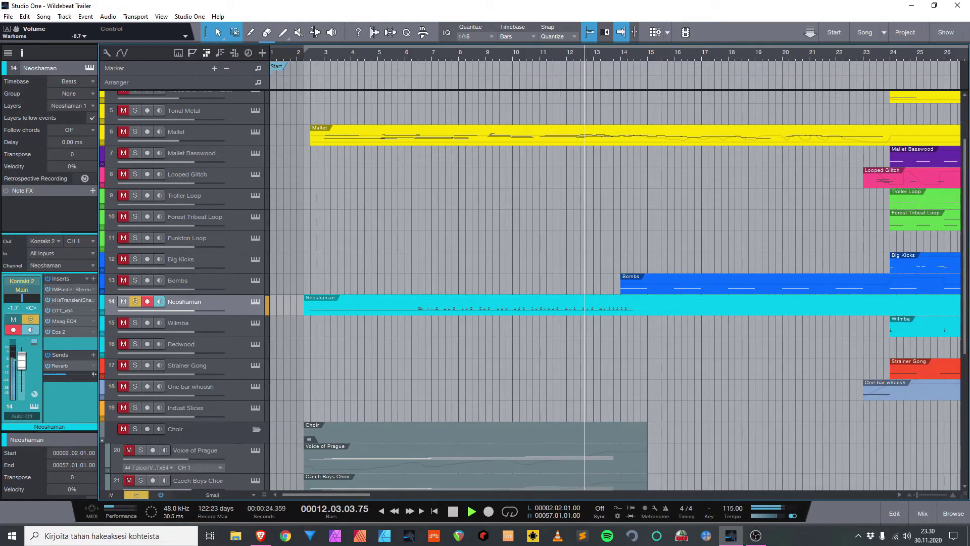
left_click_drag(340, 495, 364, 494)
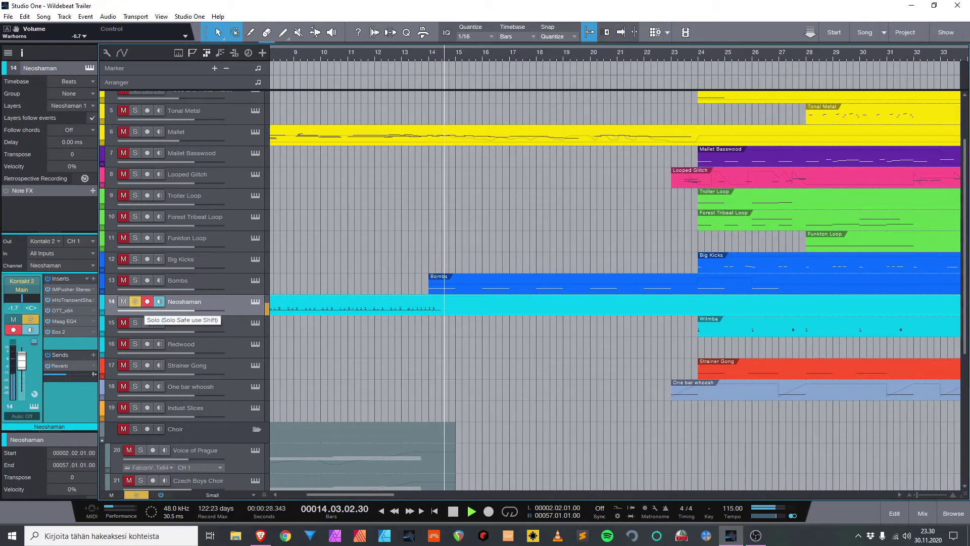
Stop playback and take the Neoshaman track out of solo.
key("space")
left_click(134, 301)
scroll(533, 291, "up", 3)
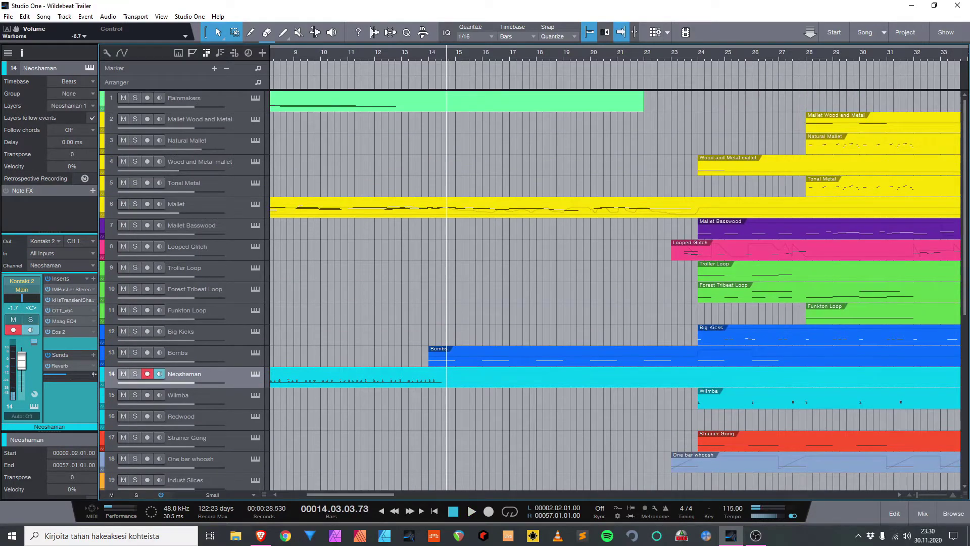
Solo the Bombs track and play it from just before bar 14.
scroll(615, 290, "left", 3)
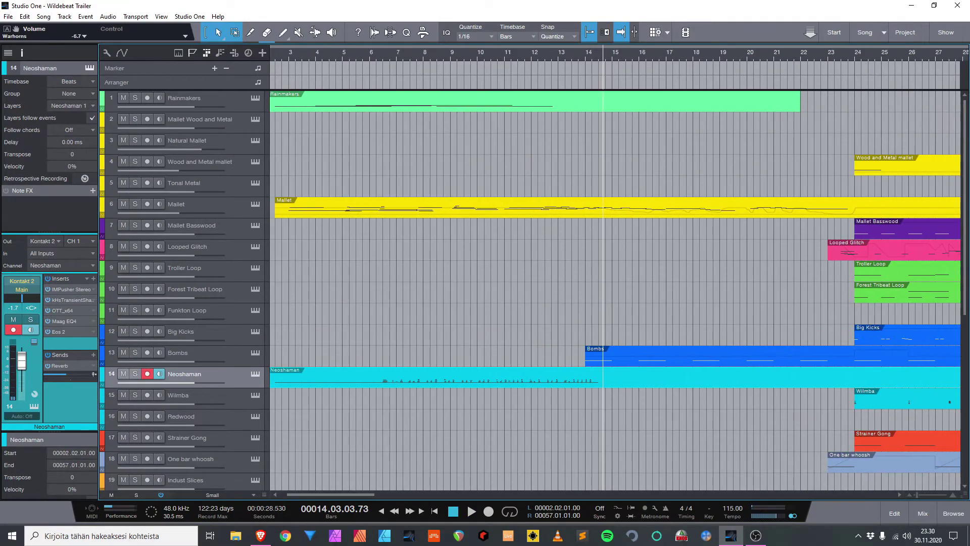
left_click(135, 352)
left_click(579, 52)
key("space")
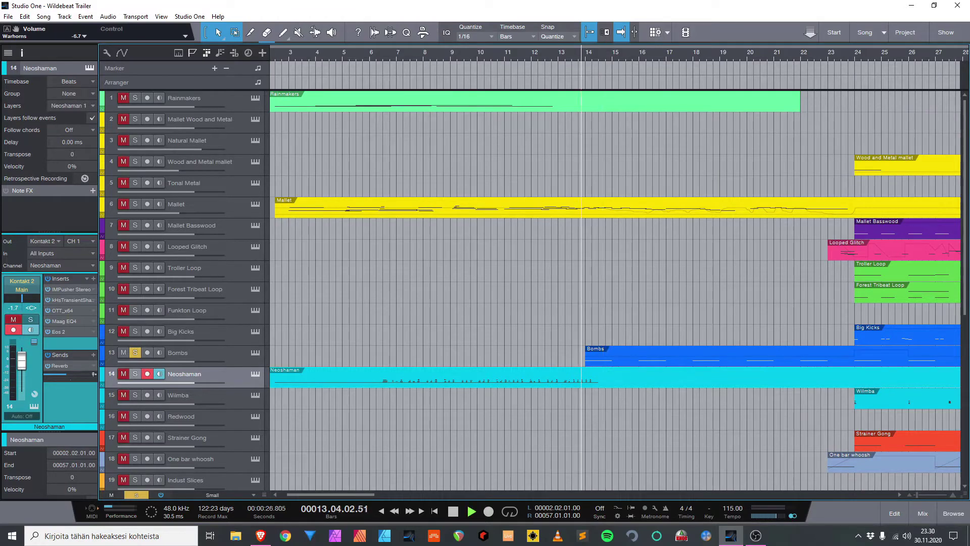
scroll(615, 290, "right", 2)
scroll(615, 291, "right", 2)
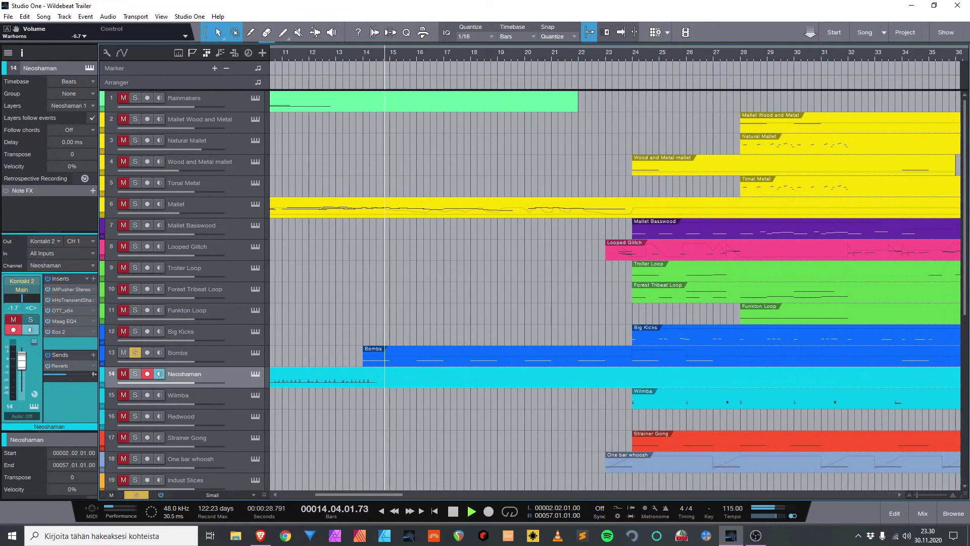
Select the Bombs part, inspect its Oxford Inflator insert during playback, and close the effect window.
left_click(383, 352)
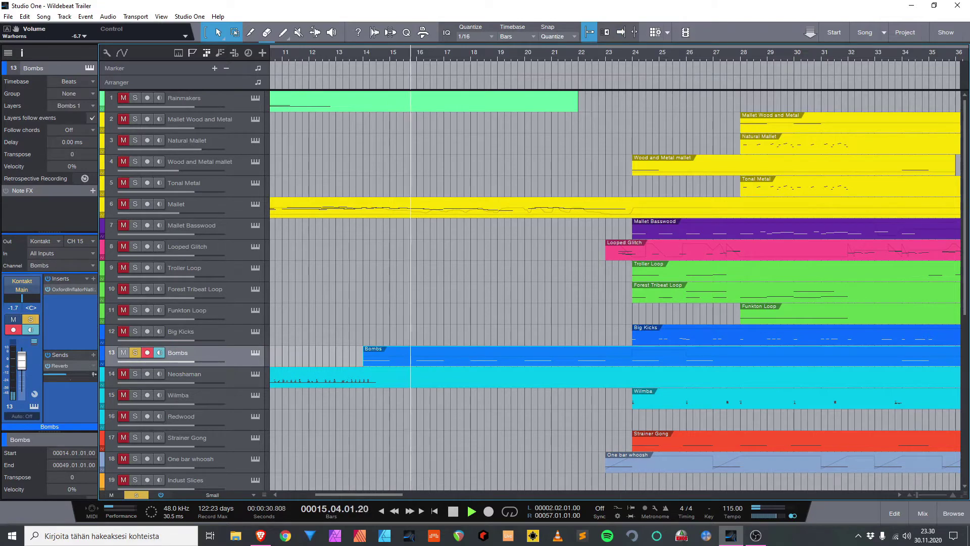
double_click(73, 289)
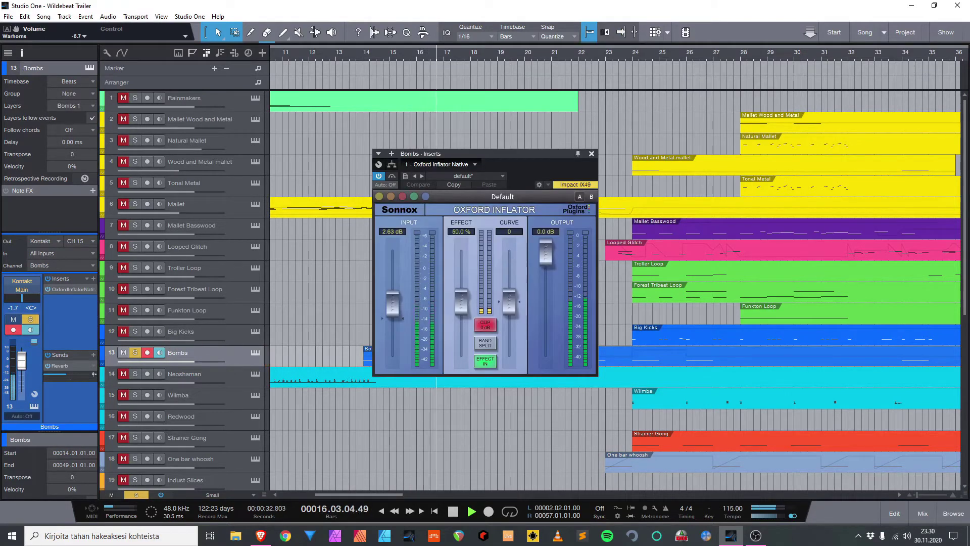
left_click(592, 154)
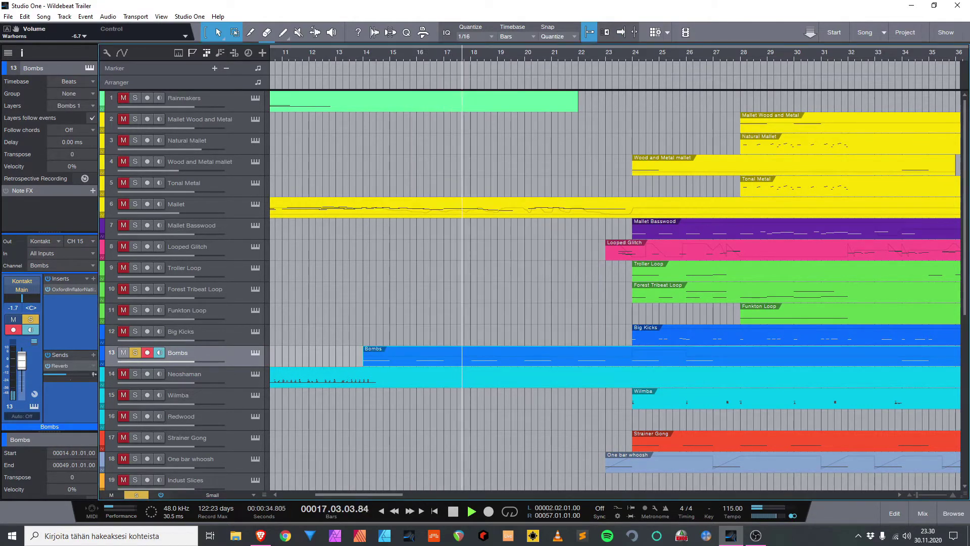
Take Bombs out of solo, follow the full mix through the arrangement, and stop playback at bar 23.
key("s")
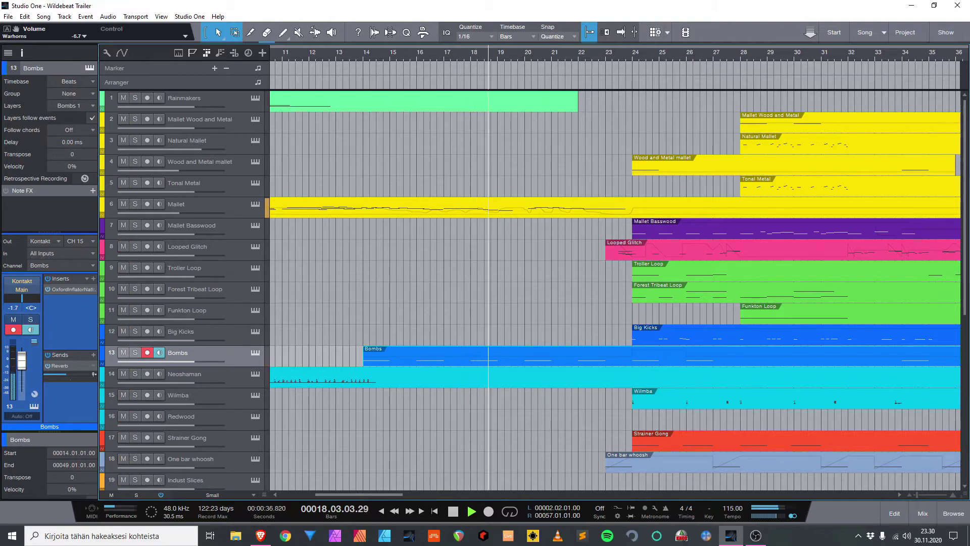
scroll(615, 291, "down", 2)
scroll(615, 290, "down", 4)
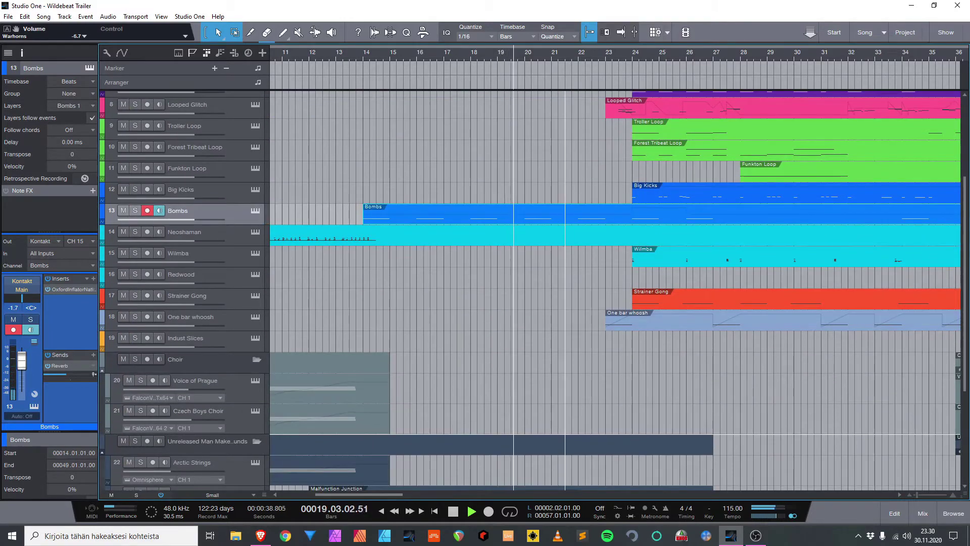
scroll(615, 291, "up", 6)
scroll(615, 291, "up", 1)
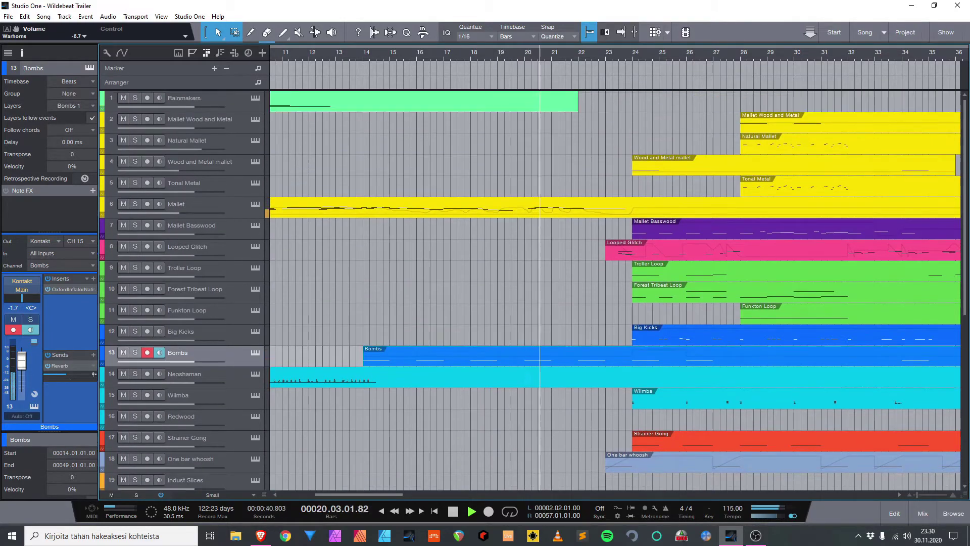
left_click_drag(386, 495, 418, 495)
scroll(615, 290, "left", 1)
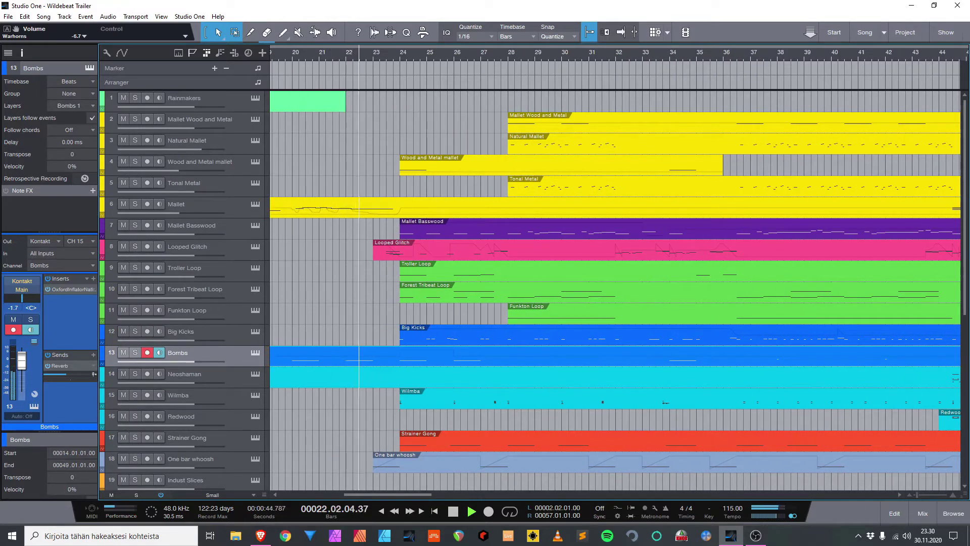
key("space")
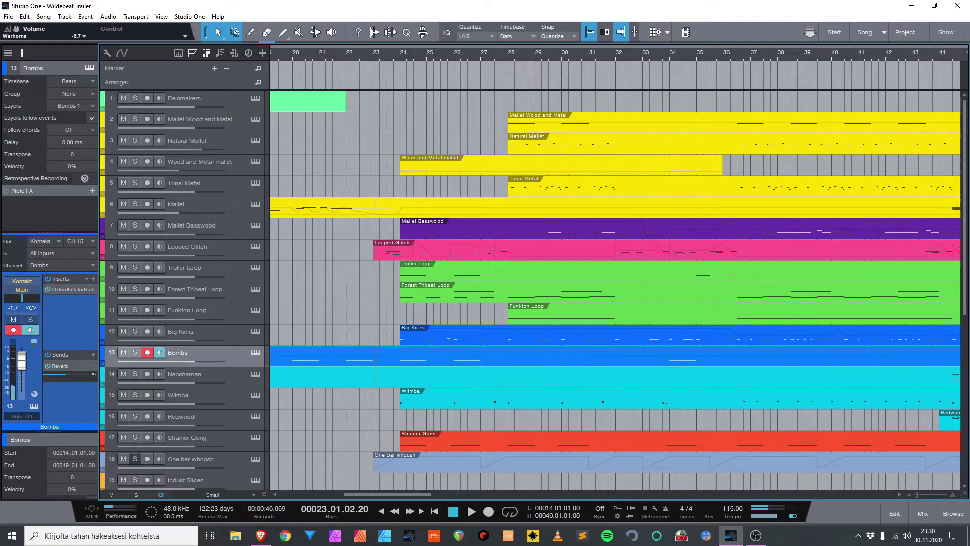
Solo the One bar whoosh track, select its part, and play it from bar 23 into bar 24.
left_click(135, 459)
left_click(430, 464)
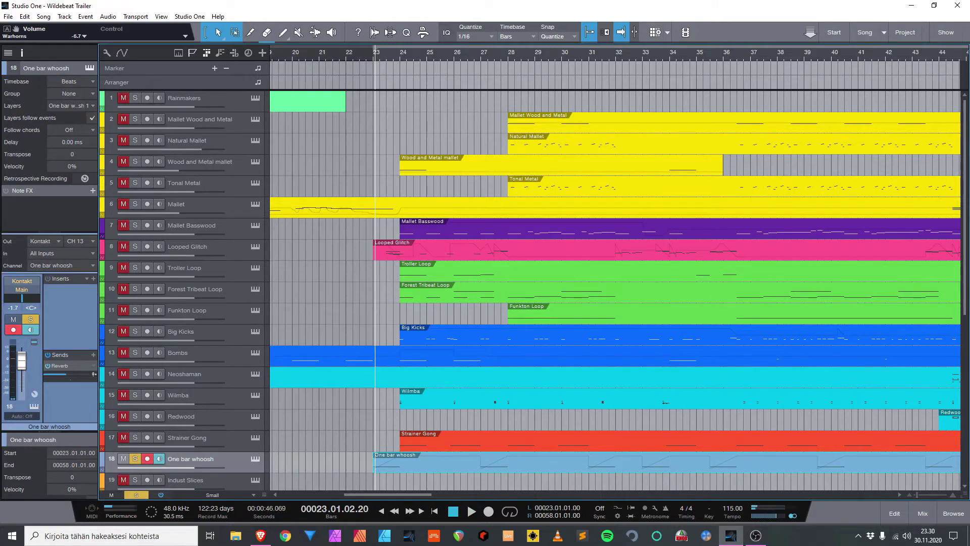
left_click(371, 54)
key("space")
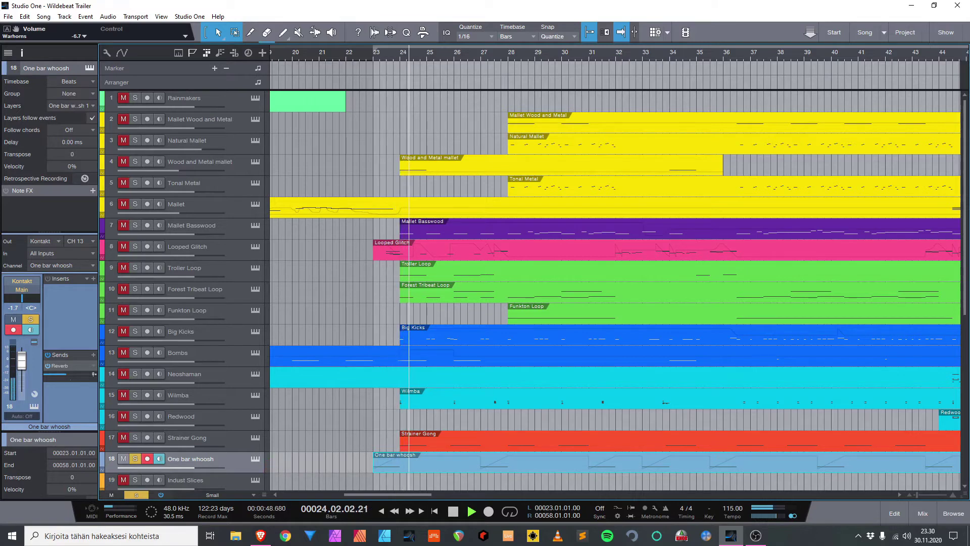
key("space")
Open the One bar whoosh part in the note editor, play it against its pitch bend curve, and close the editor.
key("F2")
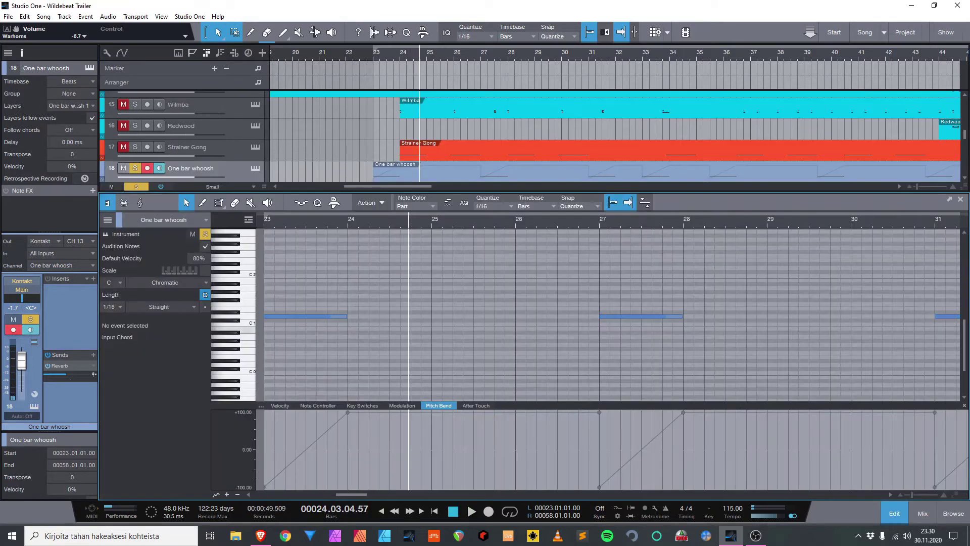
key("space")
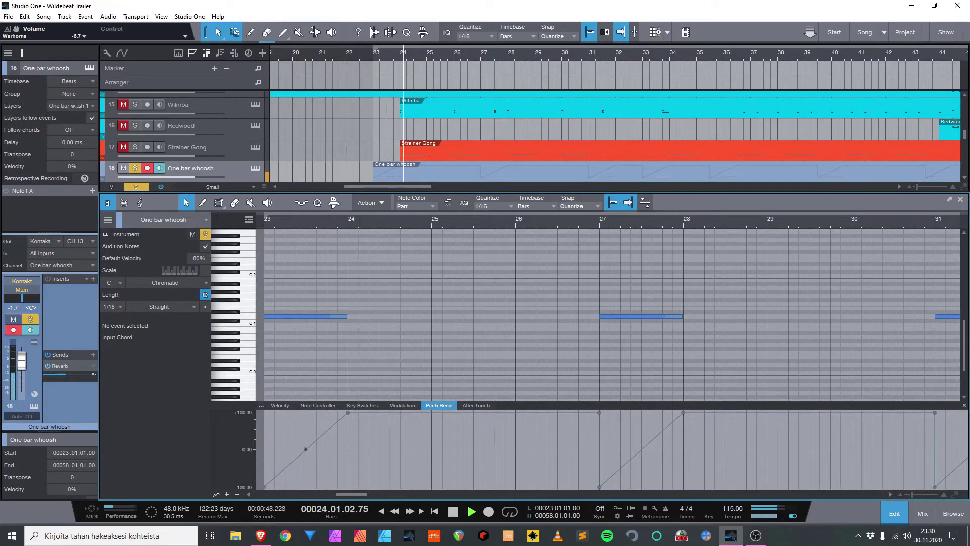
key("space")
key("F2")
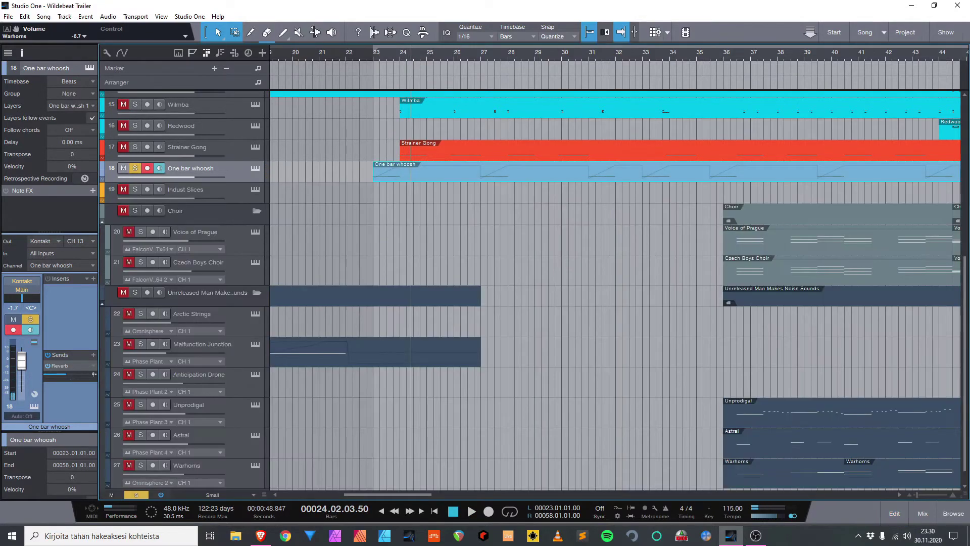
Take One bar whoosh out of solo and solo the Looped Glitch track instead.
left_click(135, 167)
scroll(531, 290, "up", 5)
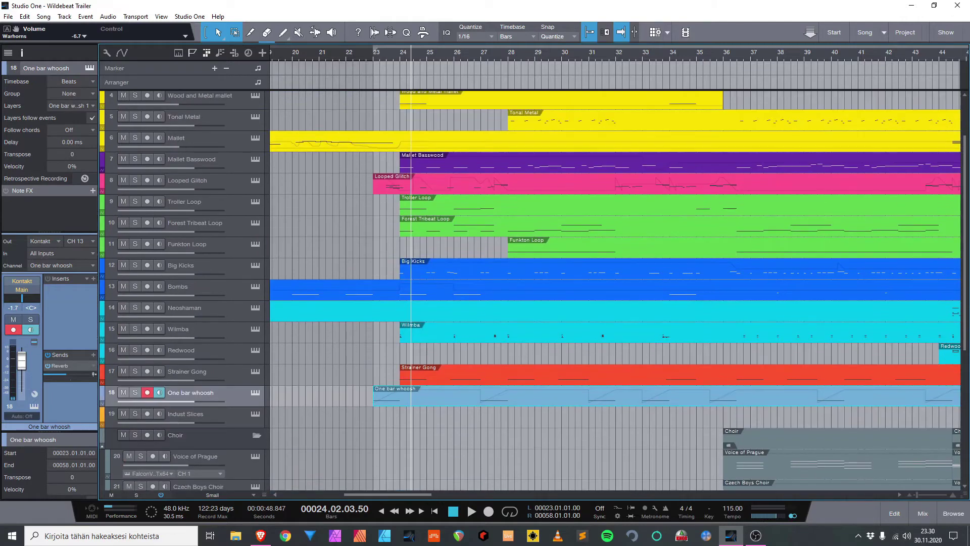
left_click(455, 184)
key("s")
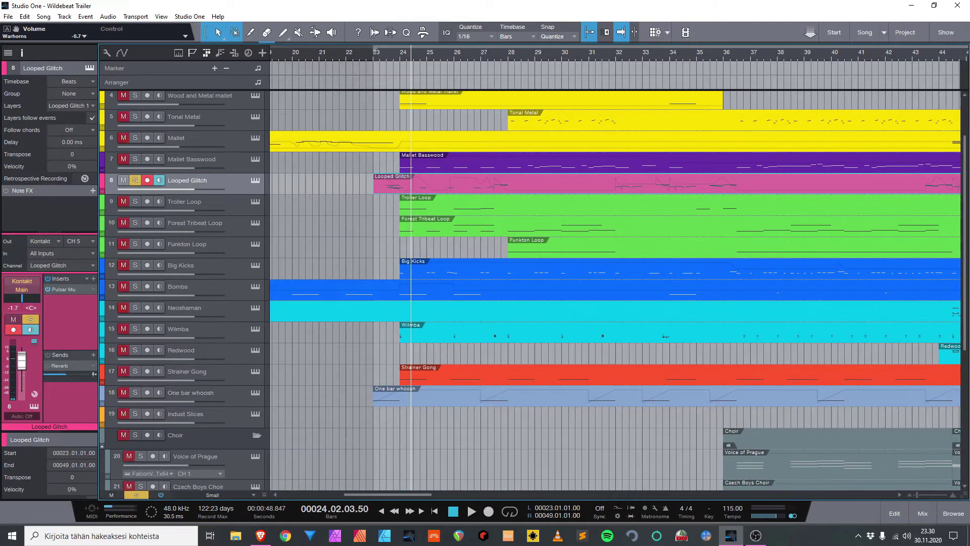
Play Looped Glitch with its notes and pitch bend shown from bar 23 in the editor, stopping in bar 25.
key("space")
key("F2")
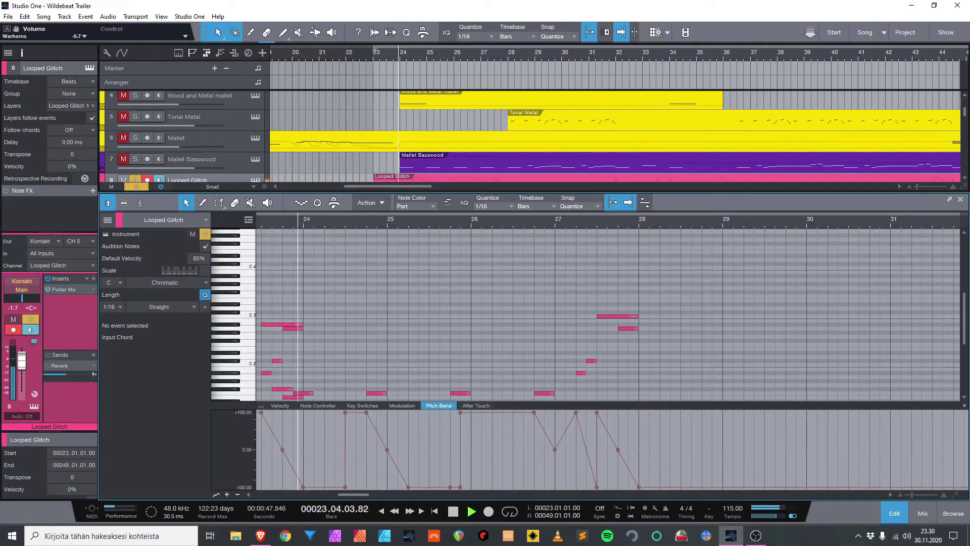
mouse_move(353, 494)
left_mouse_down()
mouse_move(340, 495)
mouse_move(350, 494)
left_mouse_up()
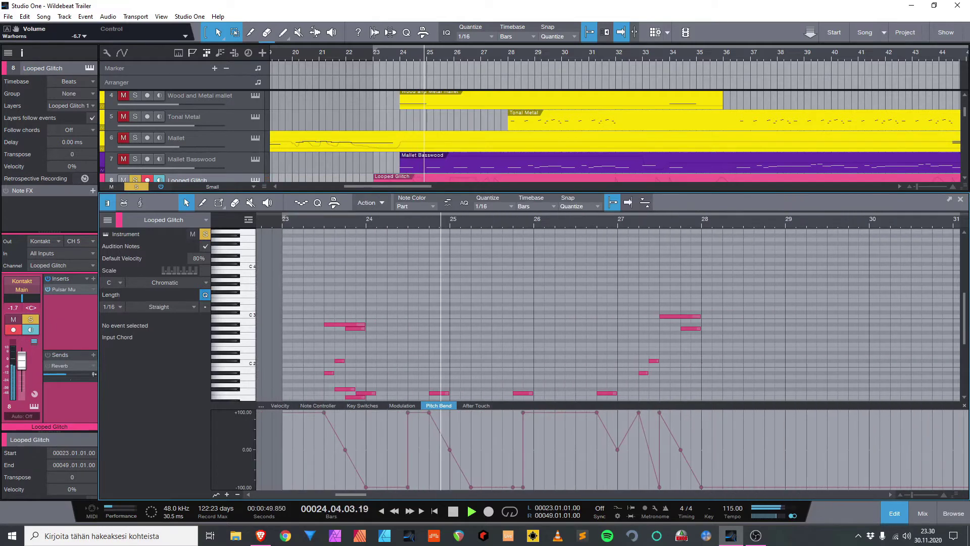
left_click_drag(965, 319, 964, 339)
key("space")
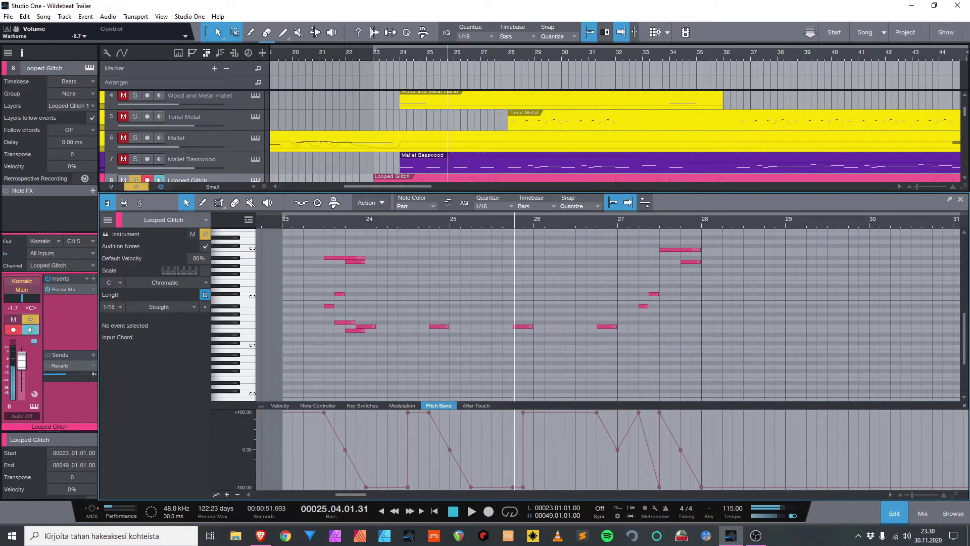
Replay Looped Glitch into bar 28 while checking its velocity and pitch bend data, review its notes, and close the editor.
key("space")
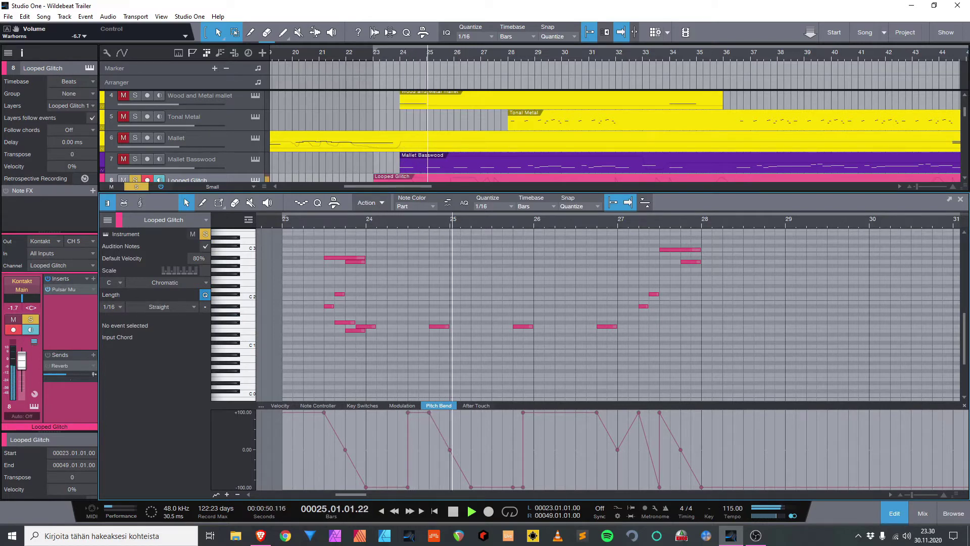
left_click(280, 406)
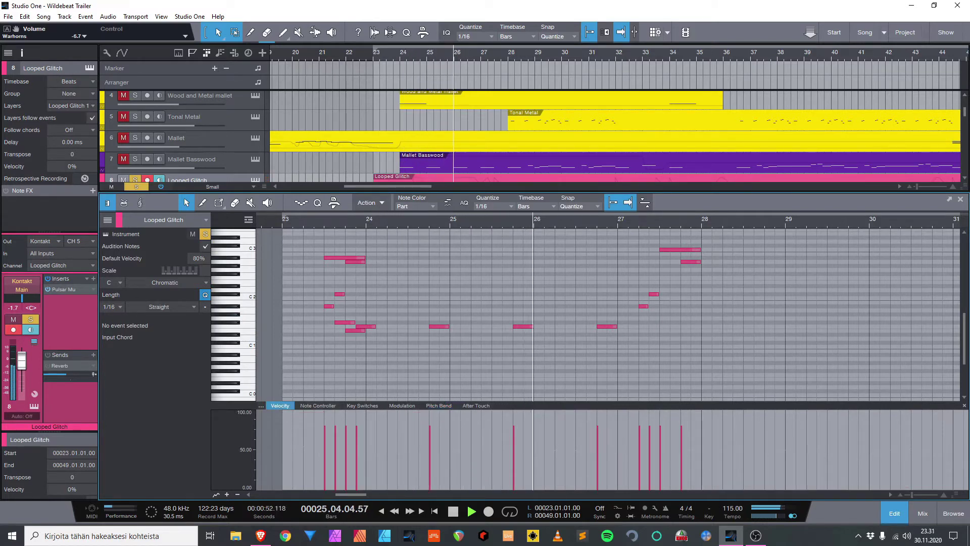
left_click(439, 405)
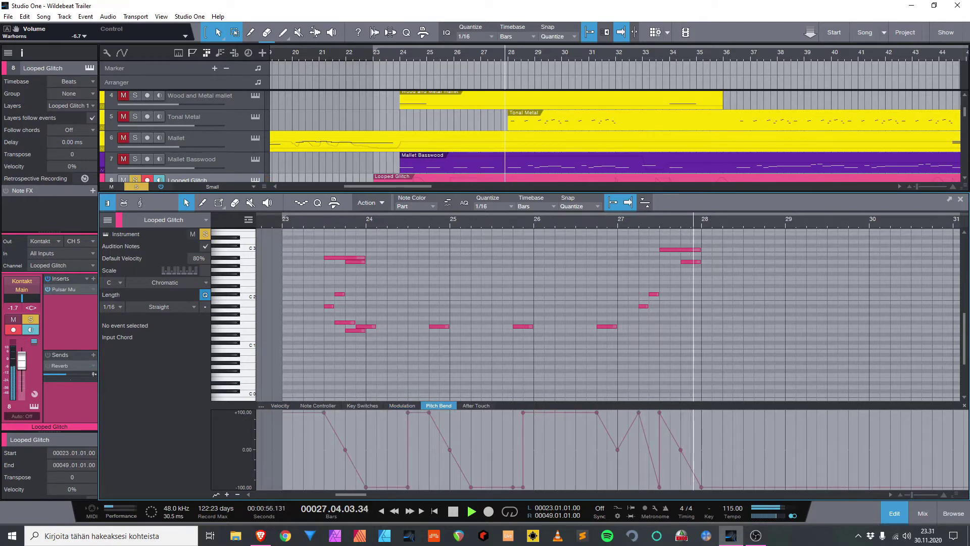
key("space")
scroll(608, 315, "up", 4)
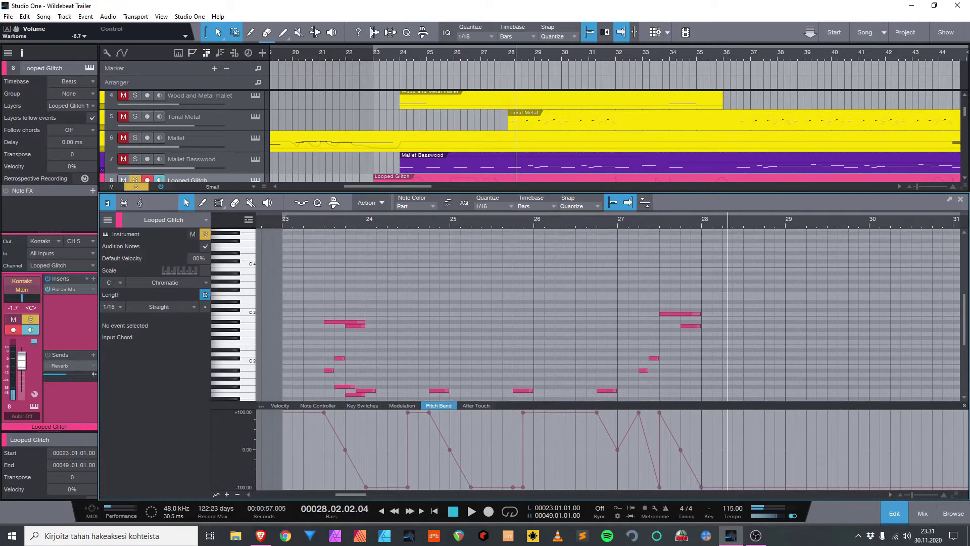
scroll(608, 314, "down", 2)
scroll(586, 313, "down", 1)
key("F2")
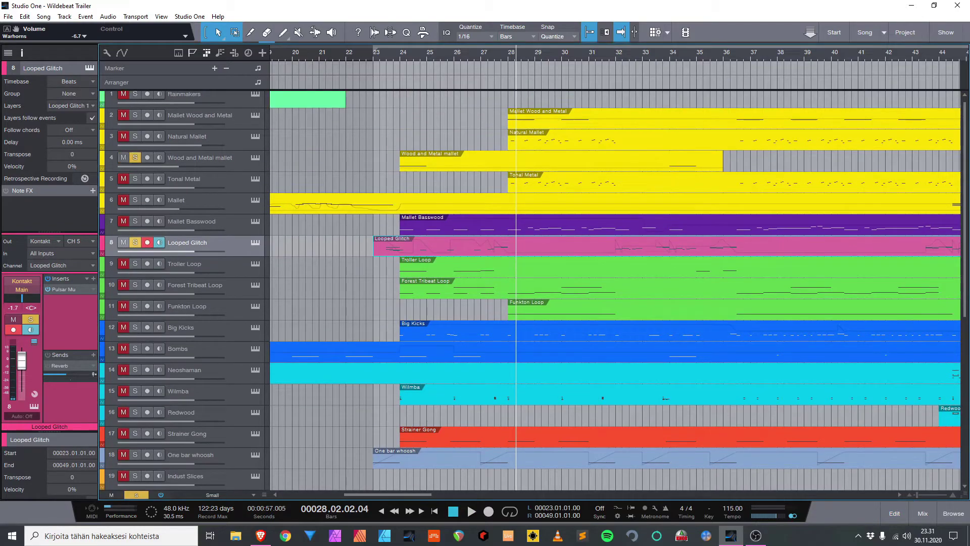
Play the Wood and Metal mallet track soloed from just before bar 24 and inspect its Blue Cat's Axiom insert.
left_click(397, 56)
left_click(430, 162)
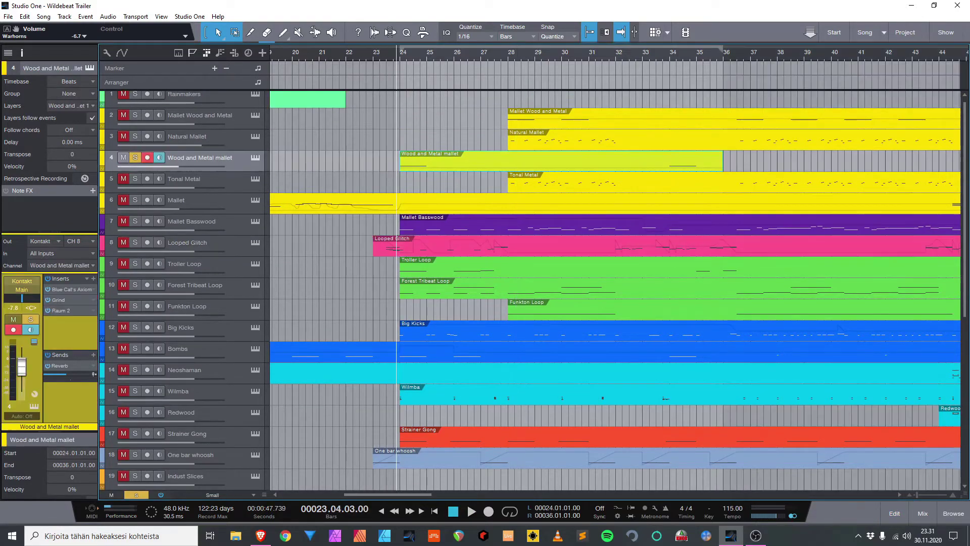
key("space")
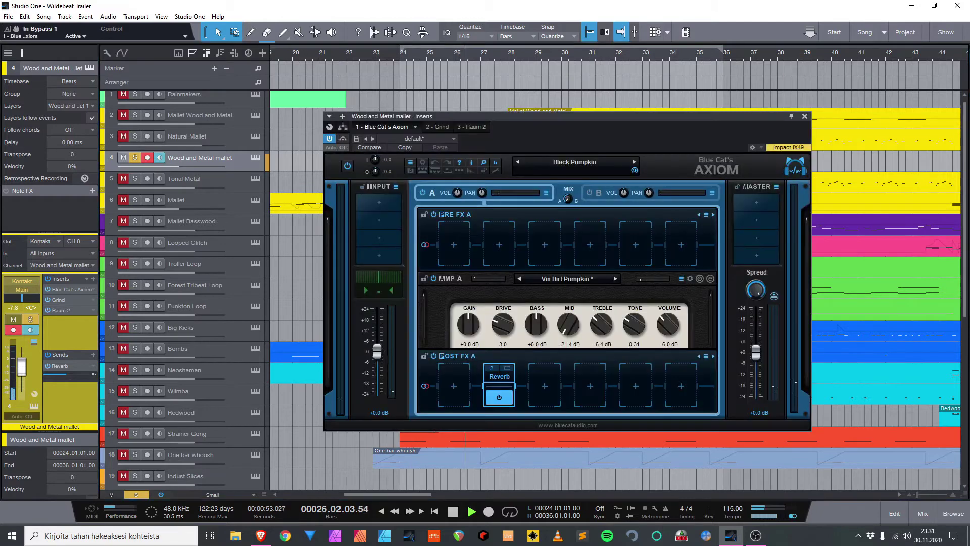
left_click(805, 116)
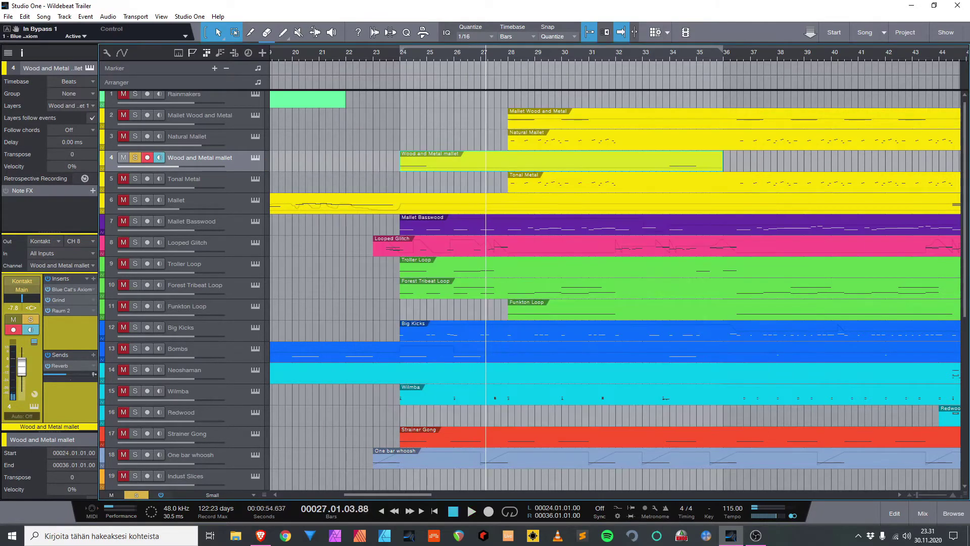
key("space")
Inspect the Wood and Metal mallet's Grind and Raum 2 inserts and play the track with all its inserts bypassed.
double_click(58, 301)
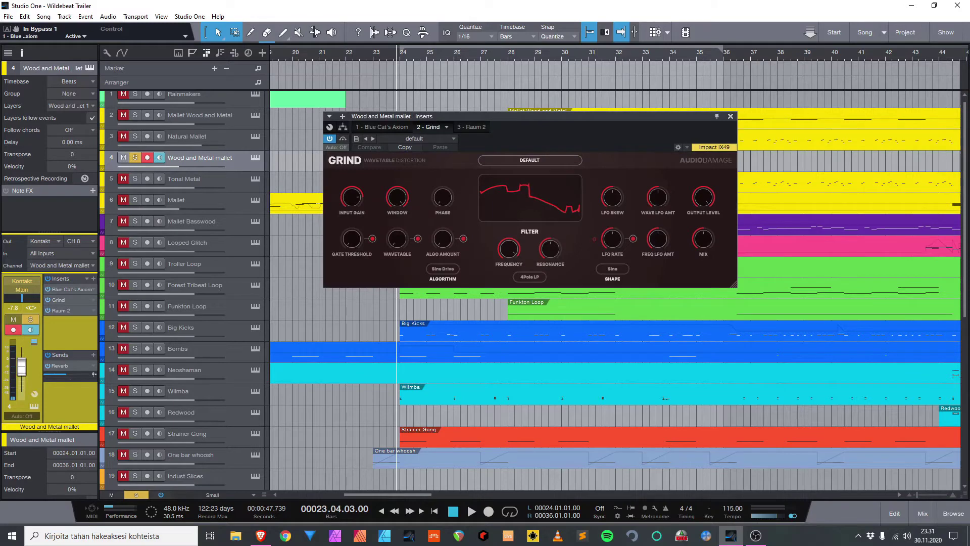
key("Escape")
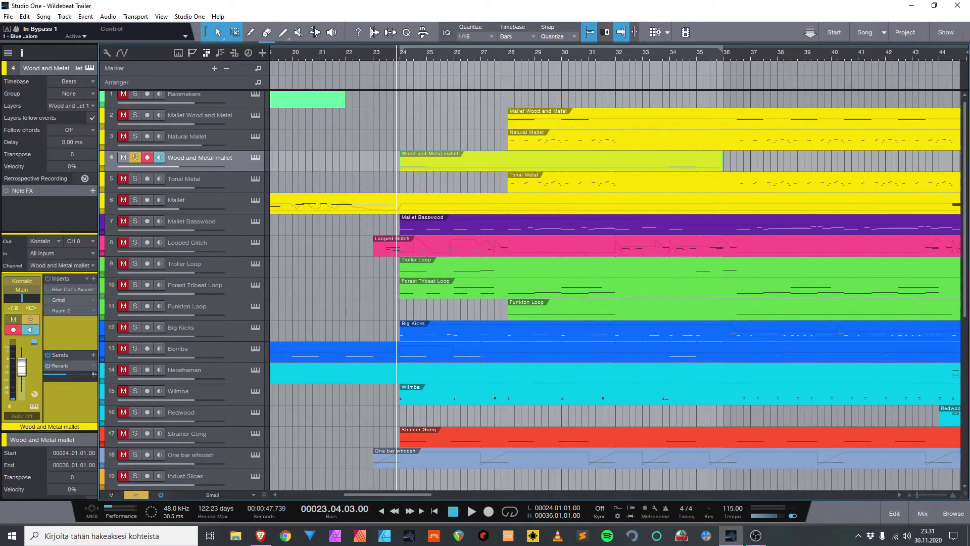
key("space")
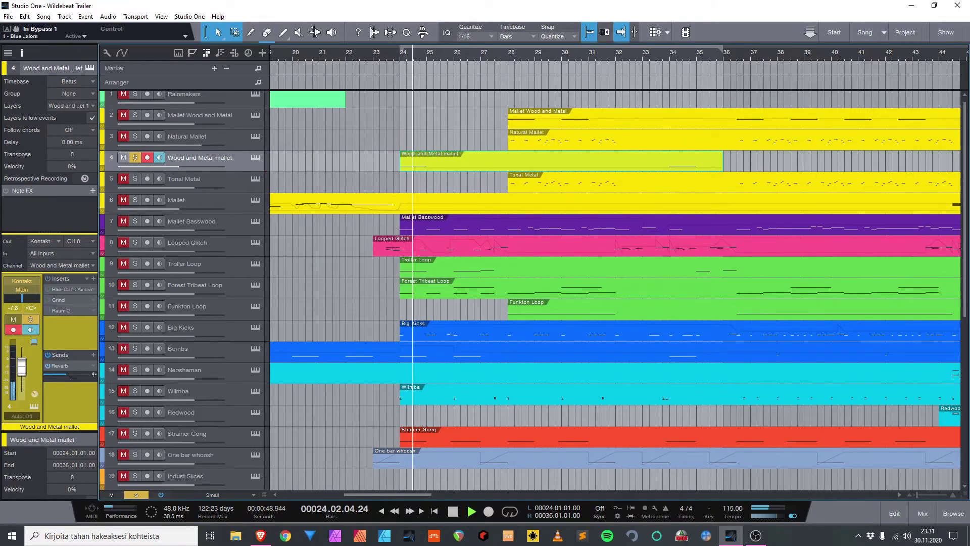
double_click(60, 310)
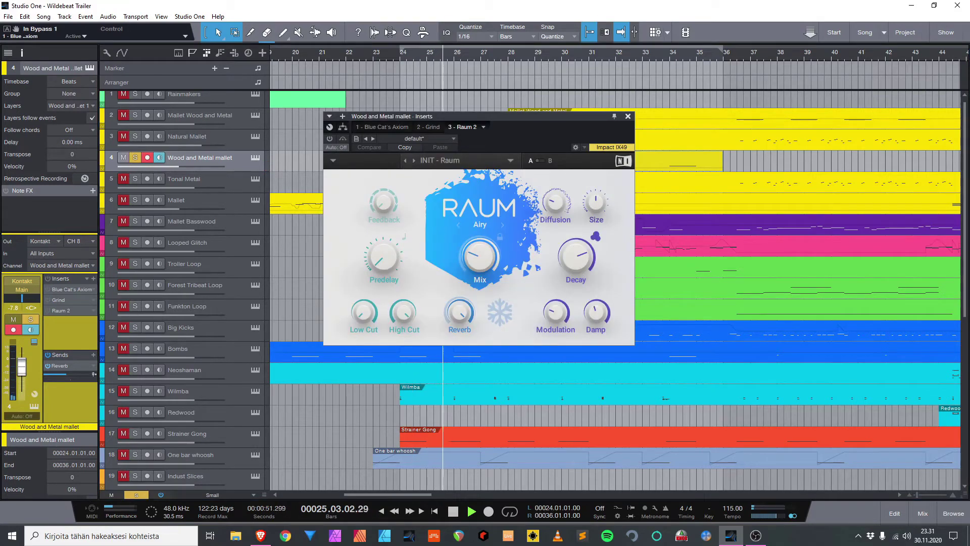
key("Escape")
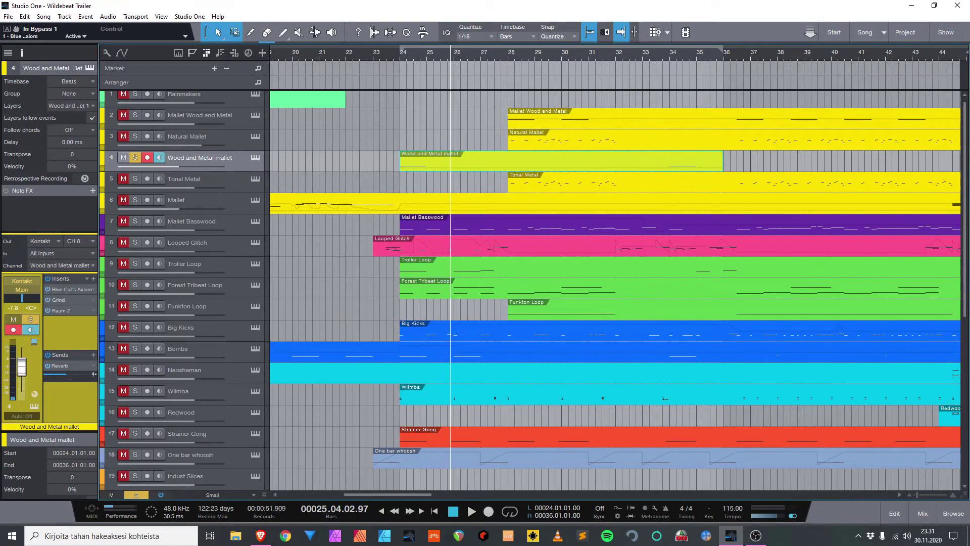
Play the Wood and Metal mallet part with its notes shown from bar 24, check its note controller data, and close the editor.
key("space")
key("F2")
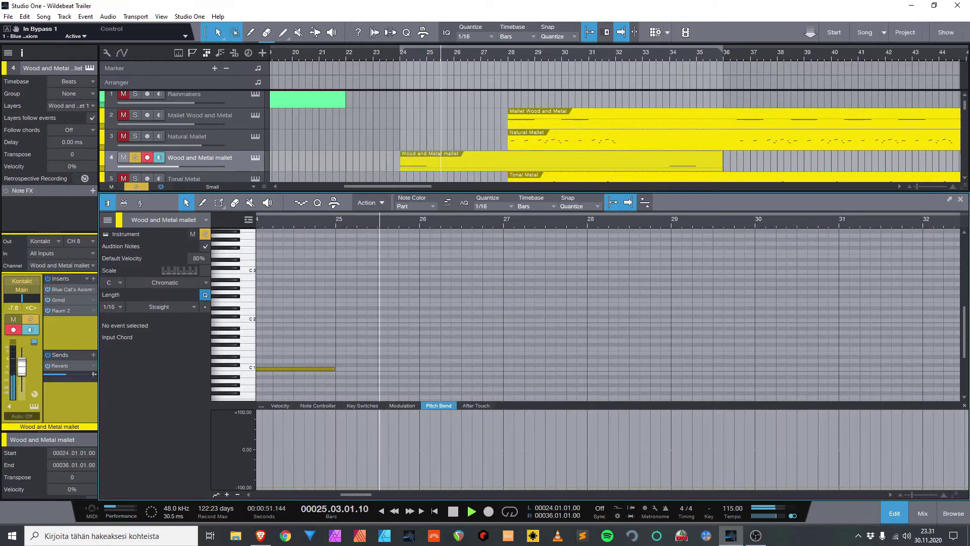
left_click_drag(356, 495, 351, 495)
key("space")
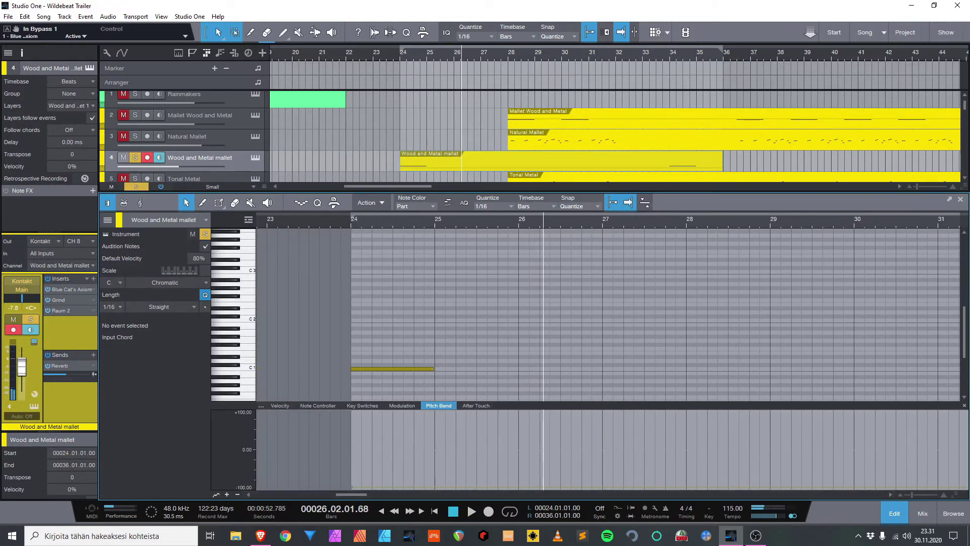
left_click(318, 406)
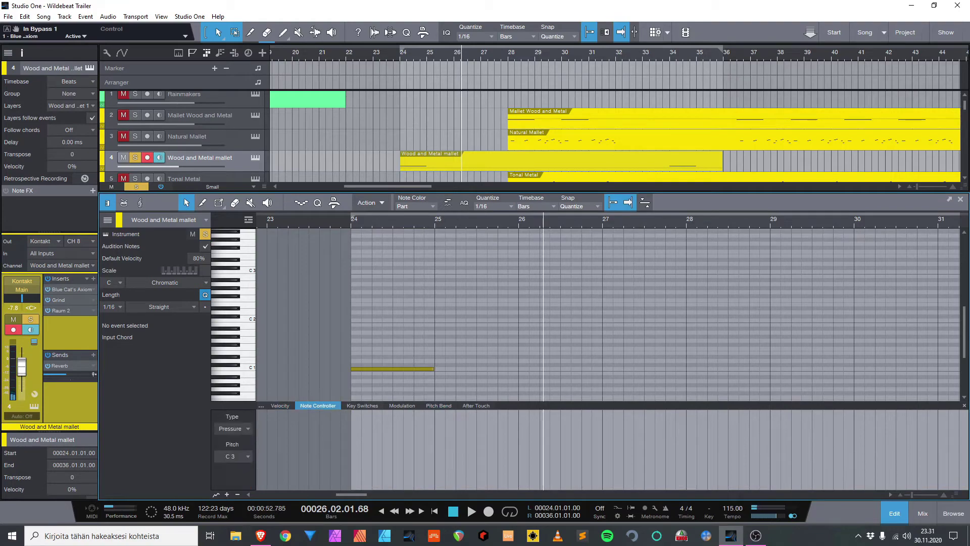
key("F2")
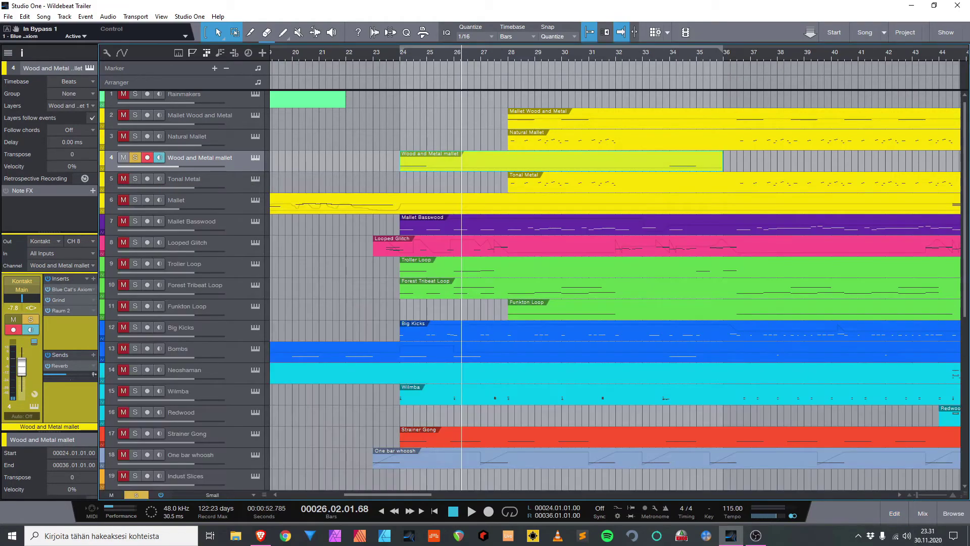
Play the Mallet Basswood track soloed from just before bar 24 and inspect its Bass-Mint insert.
left_click(380, 53)
scroll(530, 291, "up", 1)
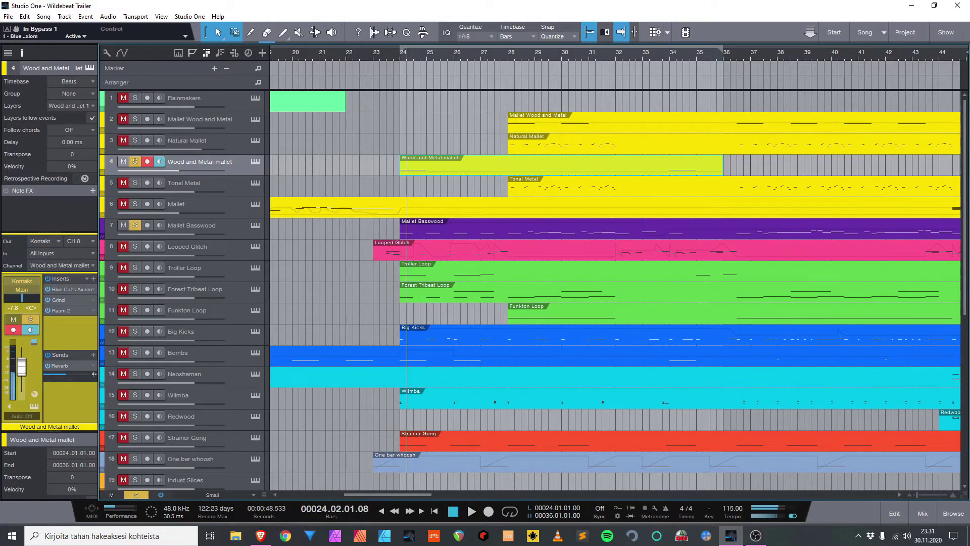
left_click(510, 229)
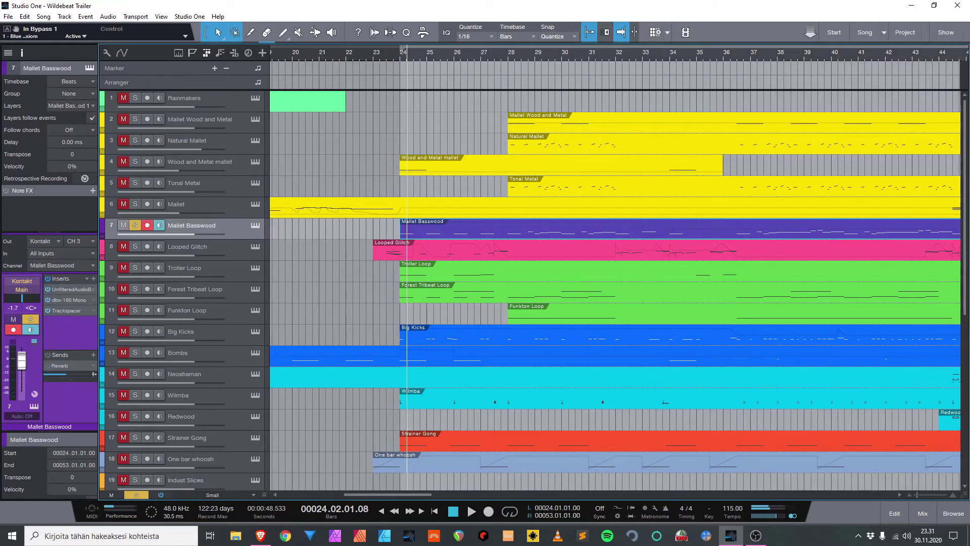
left_click(395, 53)
key("space")
double_click(72, 289)
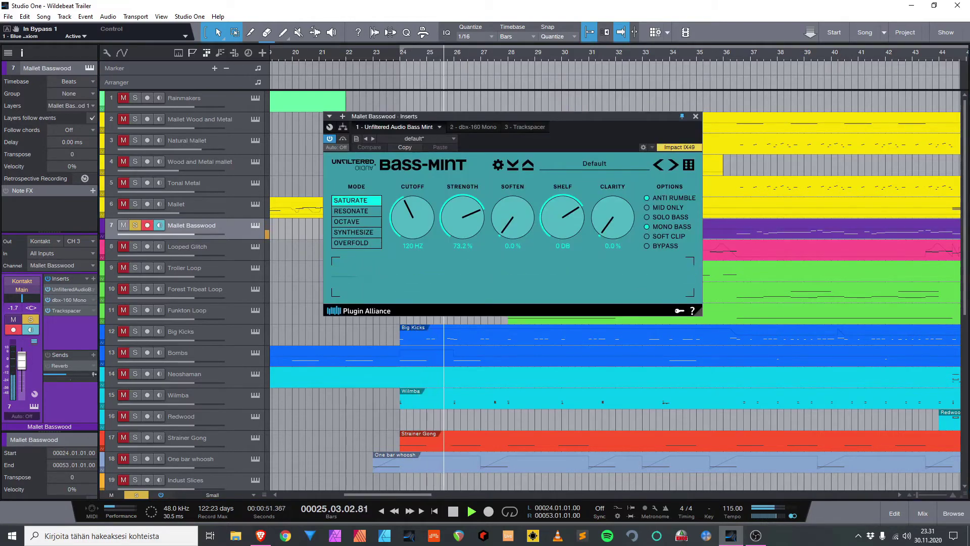
left_click_drag(473, 116, 394, 85)
Inspect the Mallet Basswood's dbx-160 and Trackspacer inserts, close the insert windows, and unsolo the track.
double_click(71, 300)
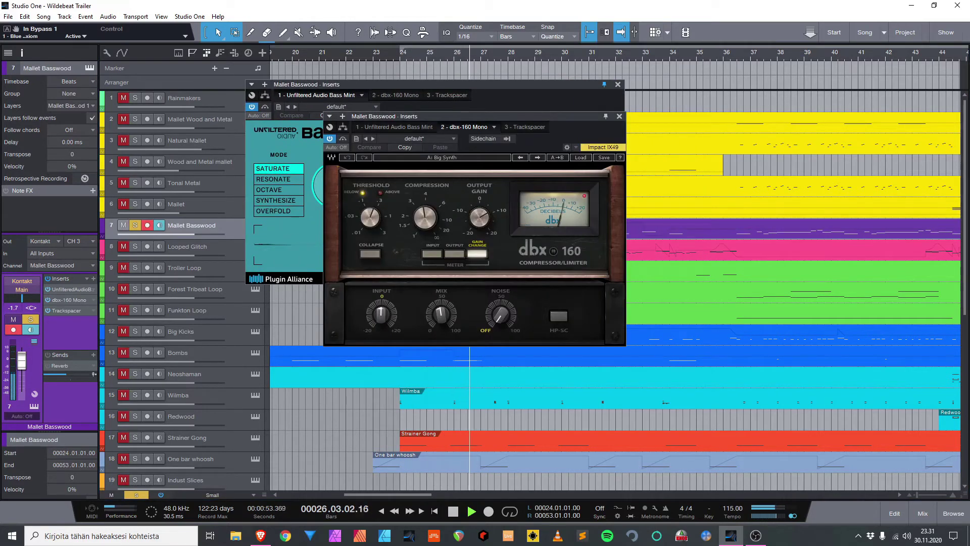
left_click_drag(540, 116, 832, 93)
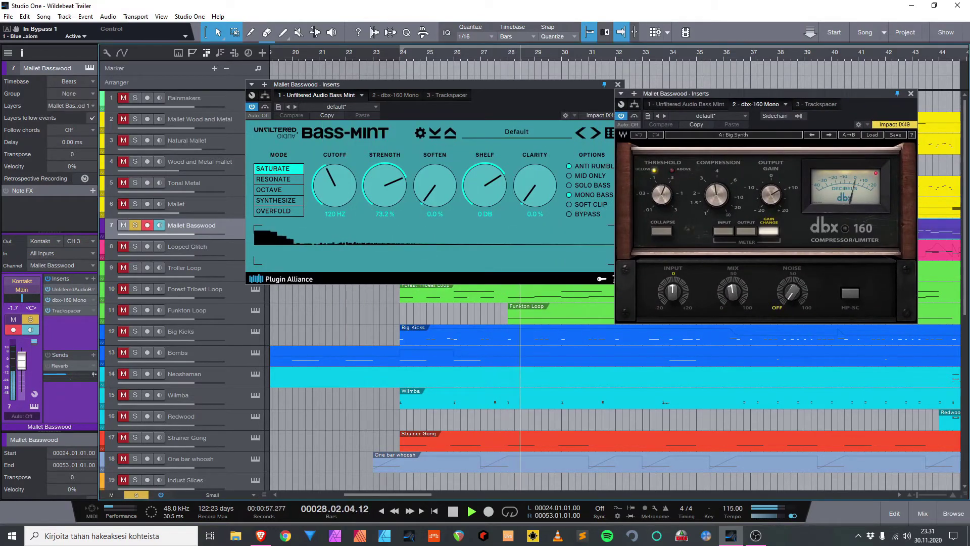
double_click(70, 311)
left_click_drag(441, 119, 539, 158)
left_click(640, 156)
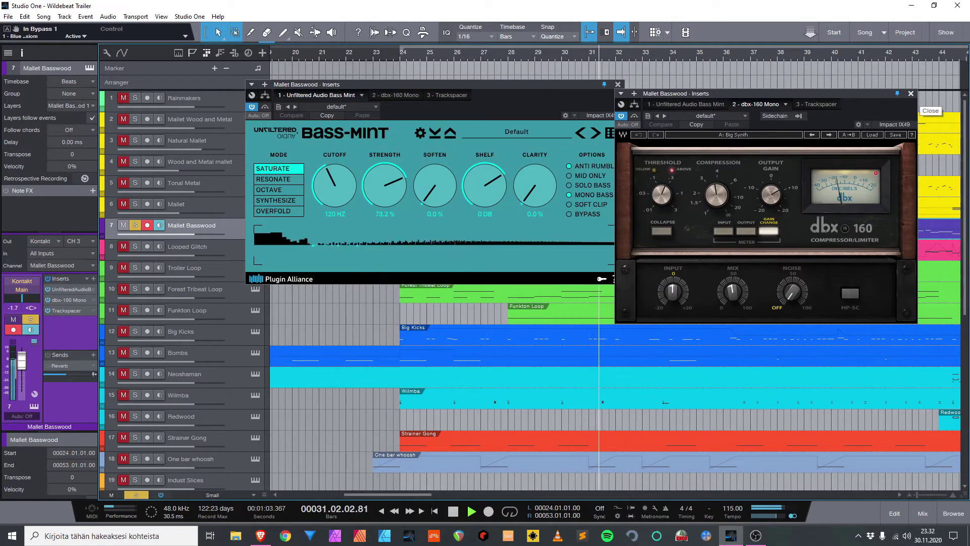
key("Escape")
key("Escape")
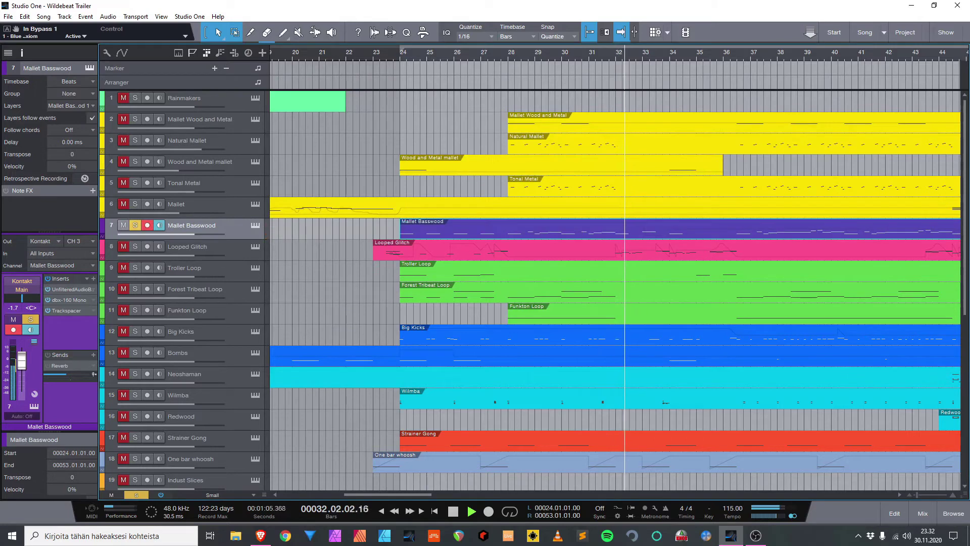
key("s")
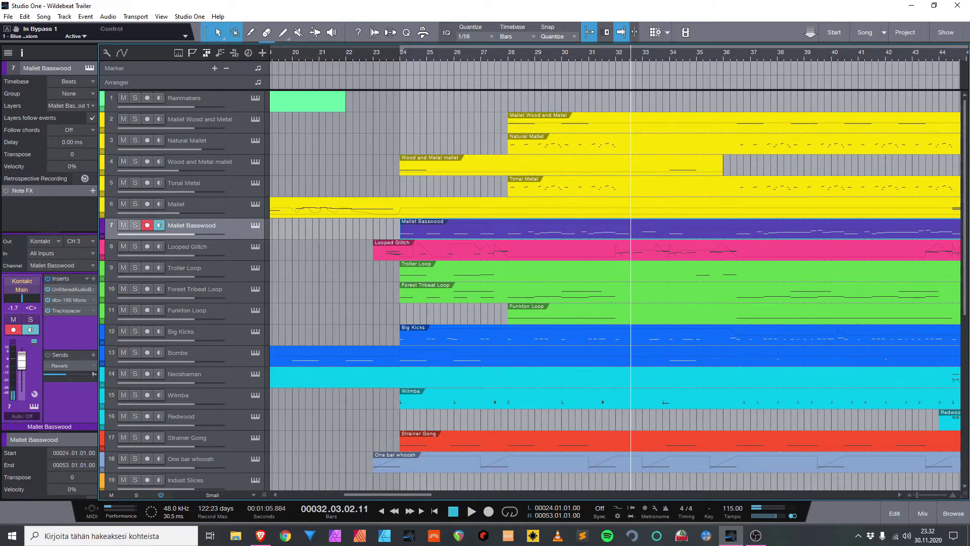
Solo the Troller Loop track, play it from bar 24 while inspecting its IMPusher insert, and stop playback.
left_click(135, 268)
left_click(435, 272)
key("l")
key("space")
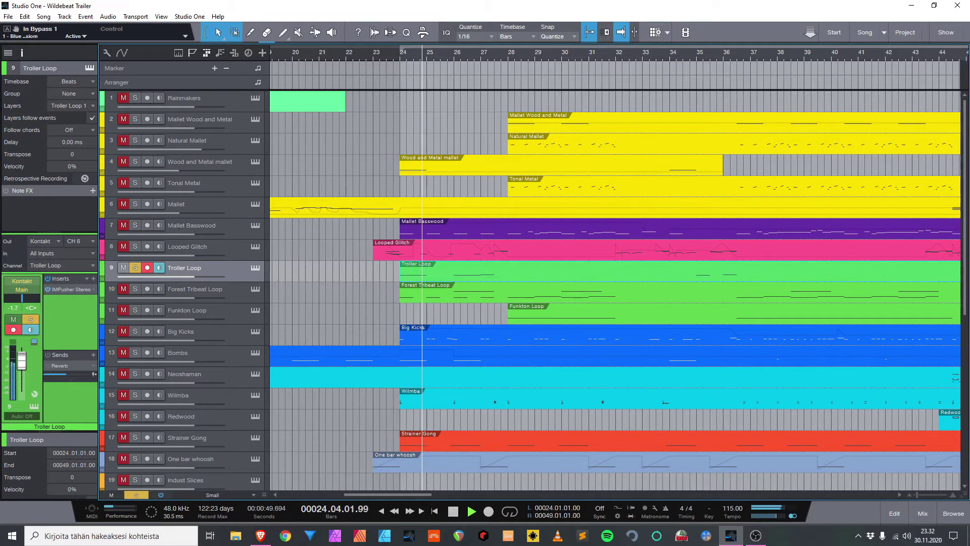
key("F11")
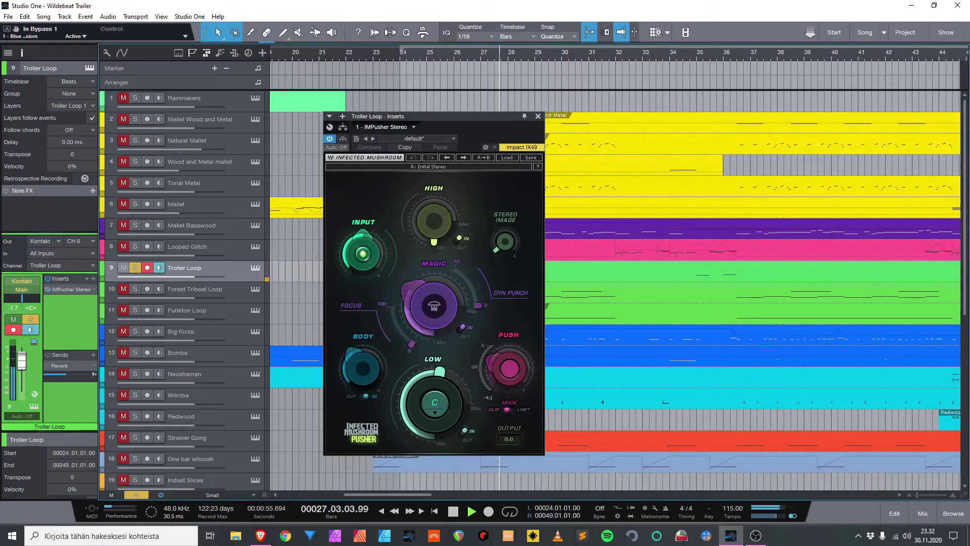
key("F11")
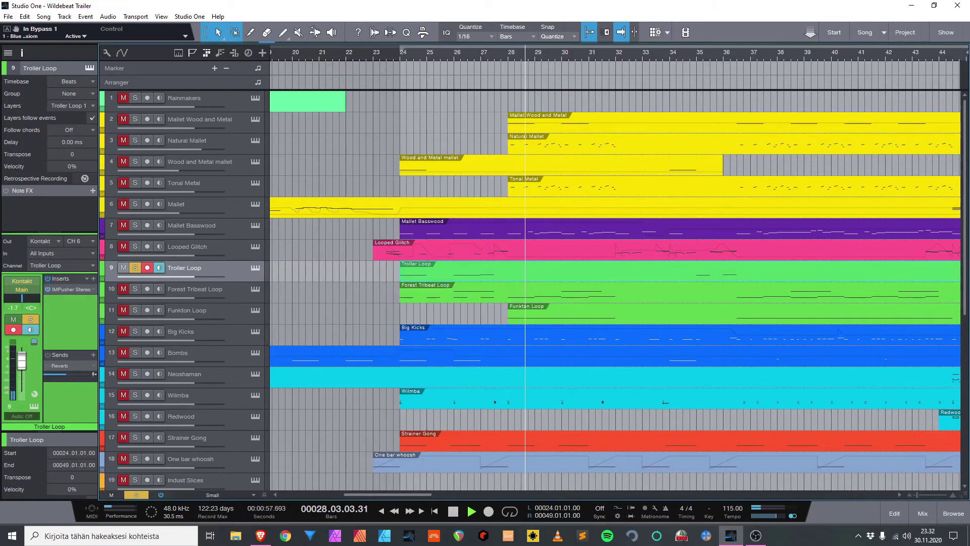
key("space")
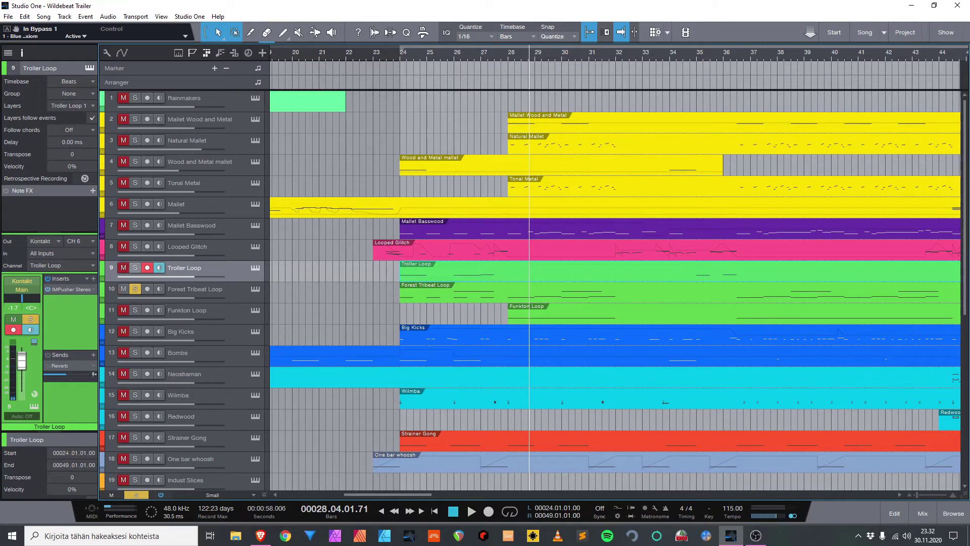
Play the Forest Tribeat Loop track soloed from just before bar 24 and view its notes in the editor.
key("Down")
key("space")
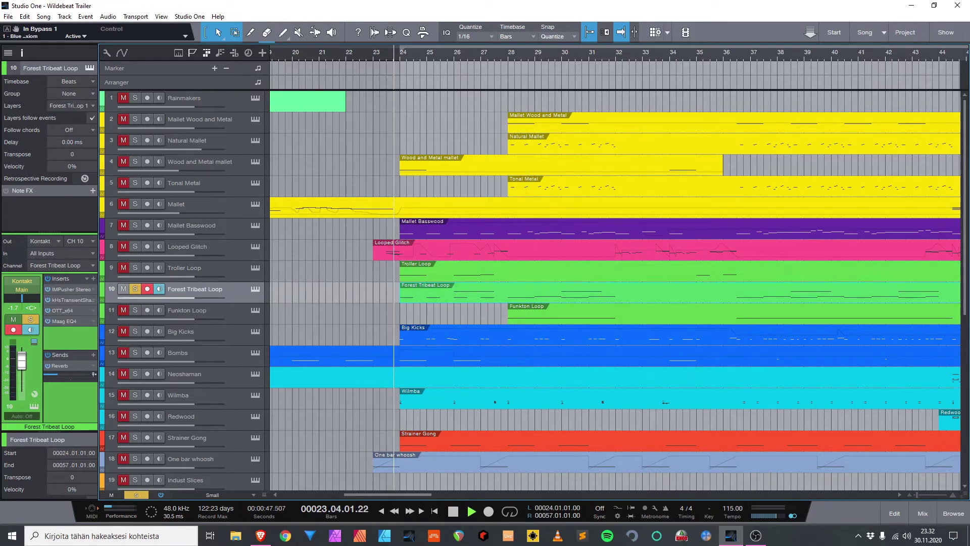
key("F2")
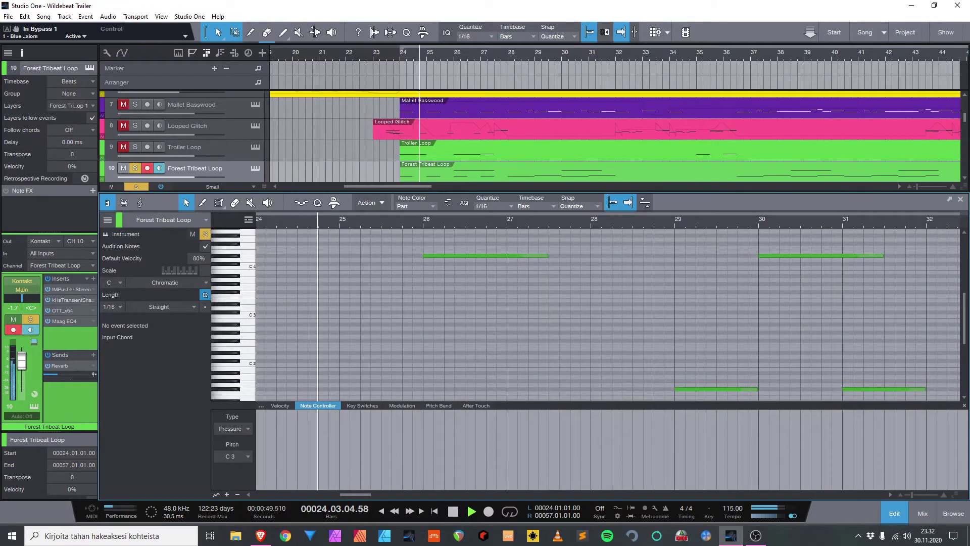
scroll(480, 220, "down", 5)
scroll(666, 306, "down", 3)
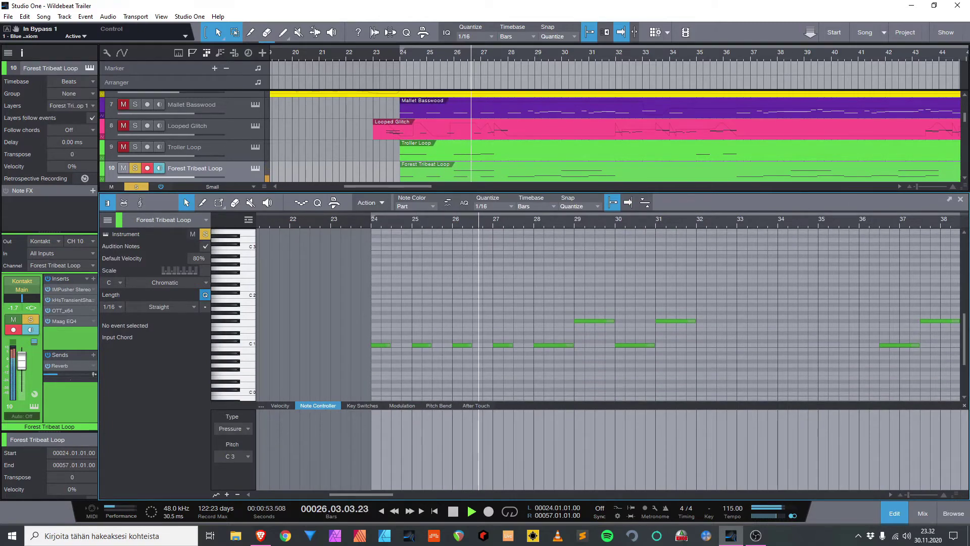
Inspect the Forest Tribeat Loop's IMPusher, Transient Shaper and OTT inserts with their windows arranged side by side.
key("F11")
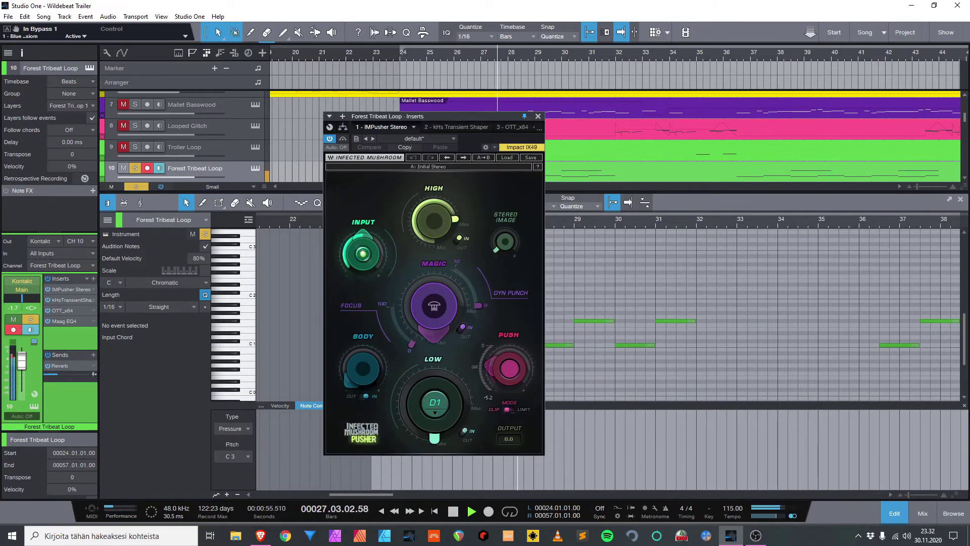
left_click_drag(480, 117, 451, 54)
left_click(427, 63)
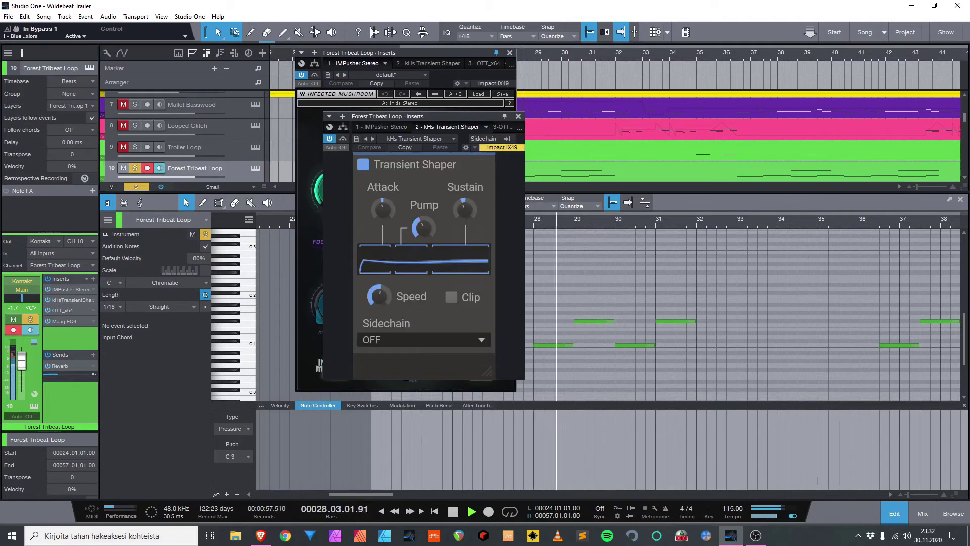
left_click_drag(472, 117, 654, 67)
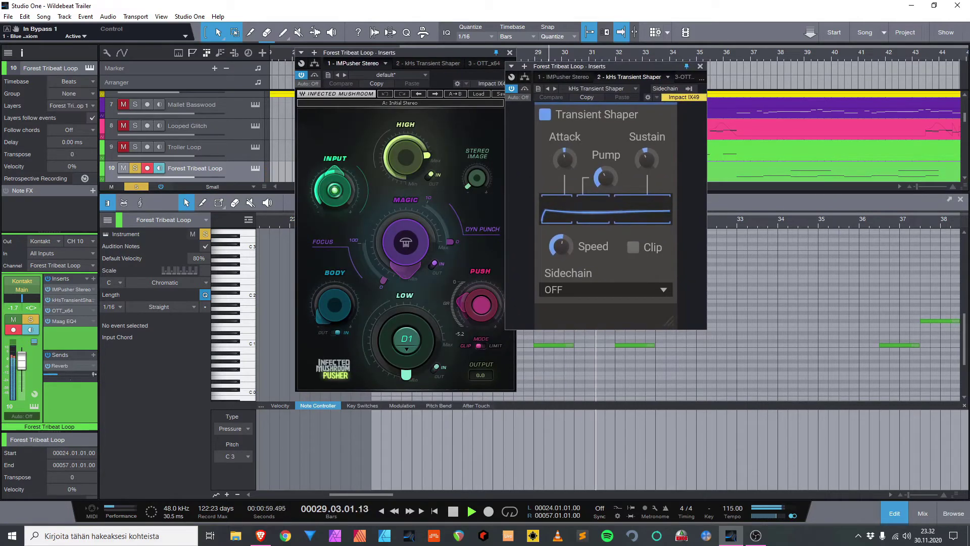
left_click(685, 77)
left_click_drag(468, 117, 855, 72)
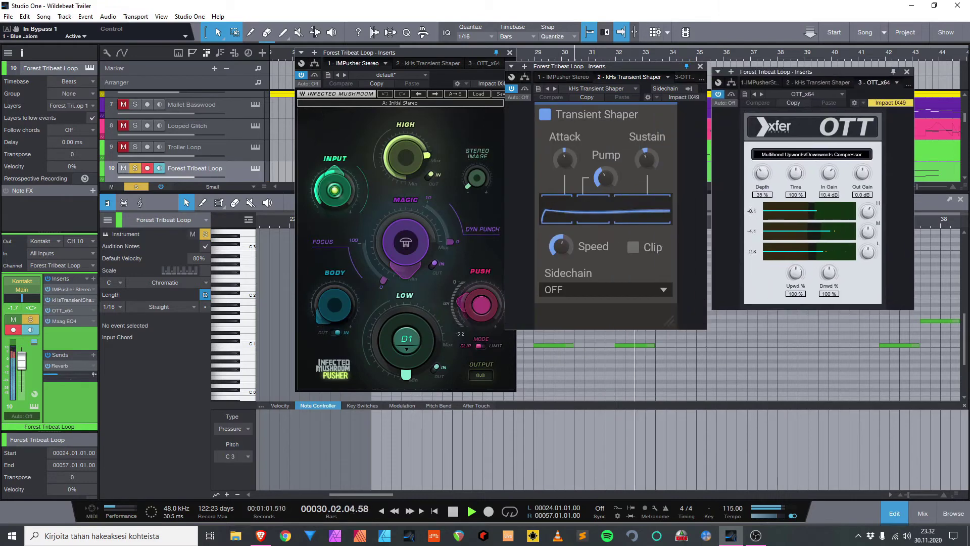
Inspect the Forest Tribeat Loop's Maag EQ4 insert, close the editor and all insert windows, and stop playback.
double_click(64, 321)
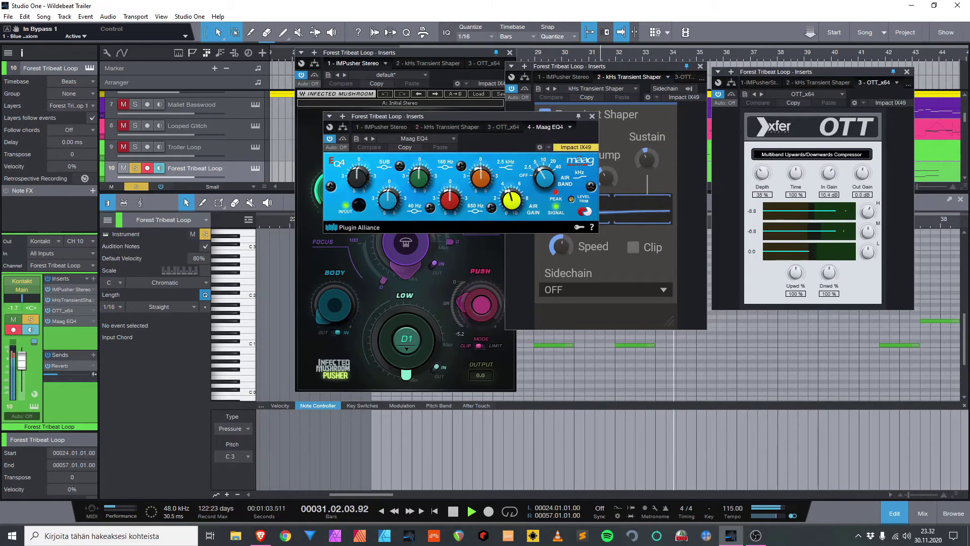
left_click_drag(454, 116, 742, 315)
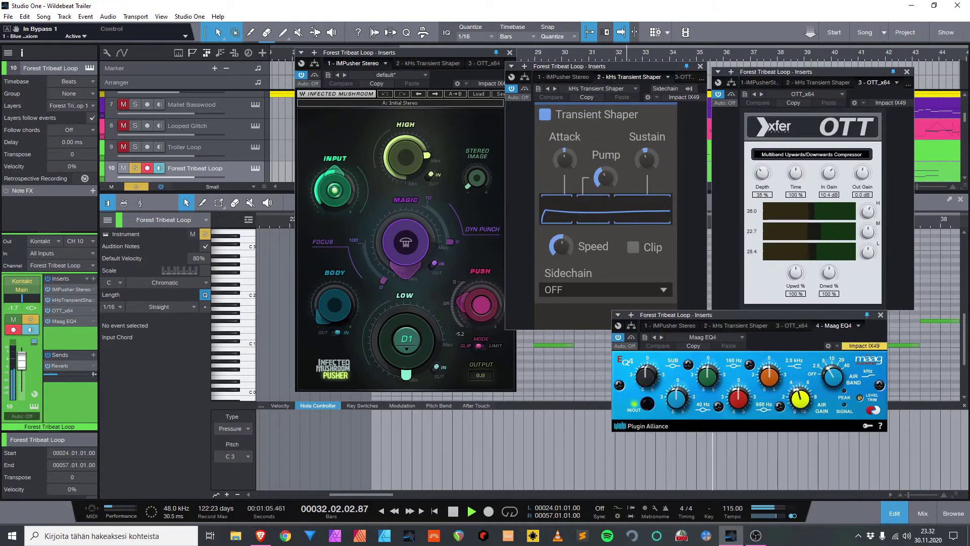
key("F2")
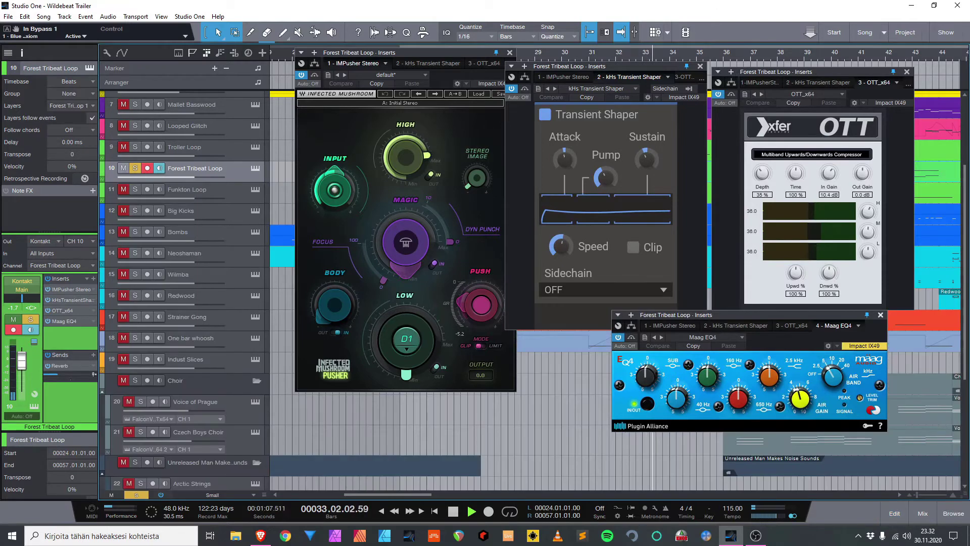
left_click(880, 315)
key("ctrl+w")
key("ctrl+w")
key("ctrl+w")
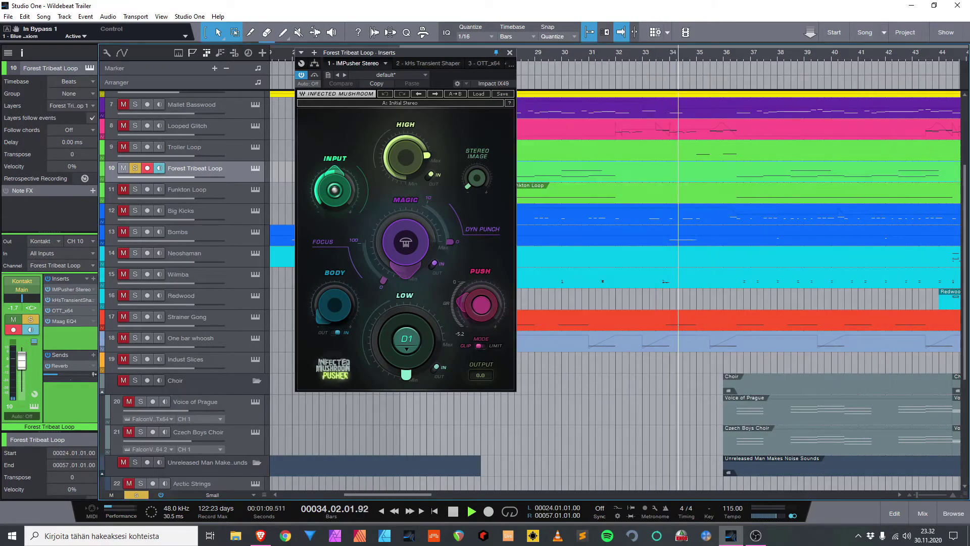
key("space")
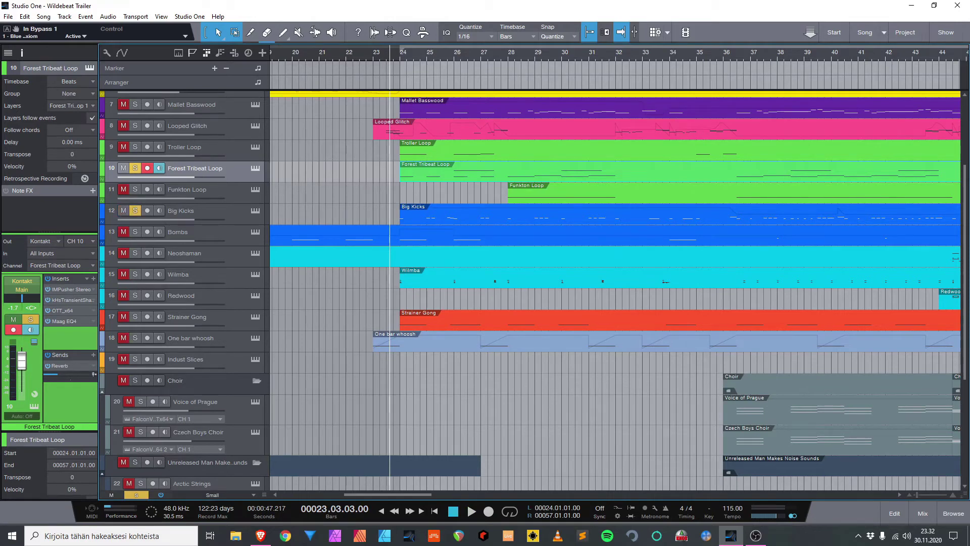
Play the Big Kicks track soloed from just before bar 24, inspect its OTT insert while toggling its bypass, and close the window.
key("s")
key("space")
left_click(180, 211)
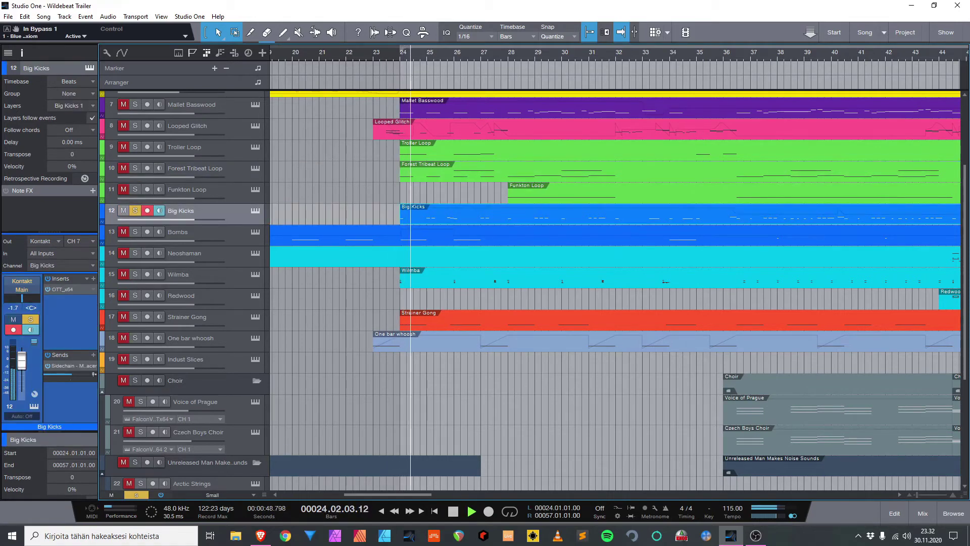
key("F11")
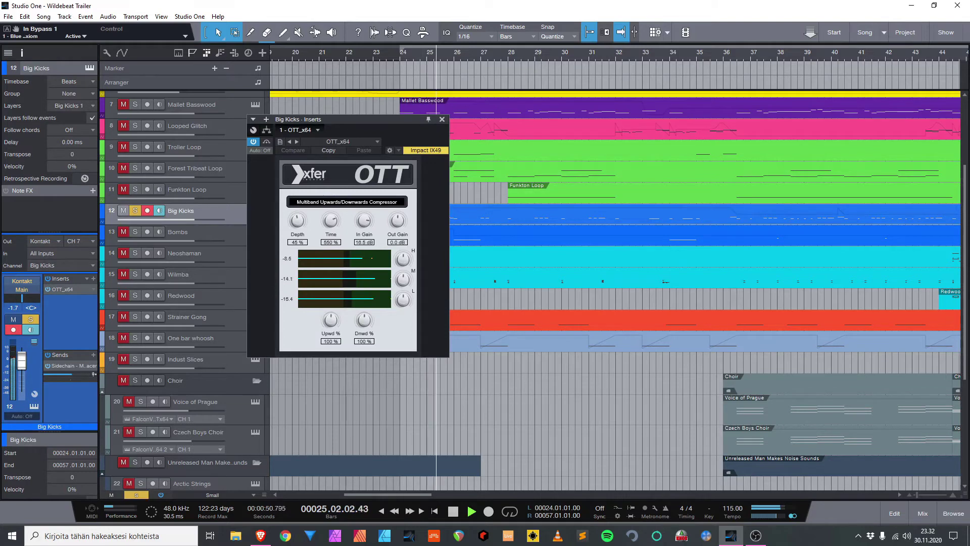
left_click(253, 142)
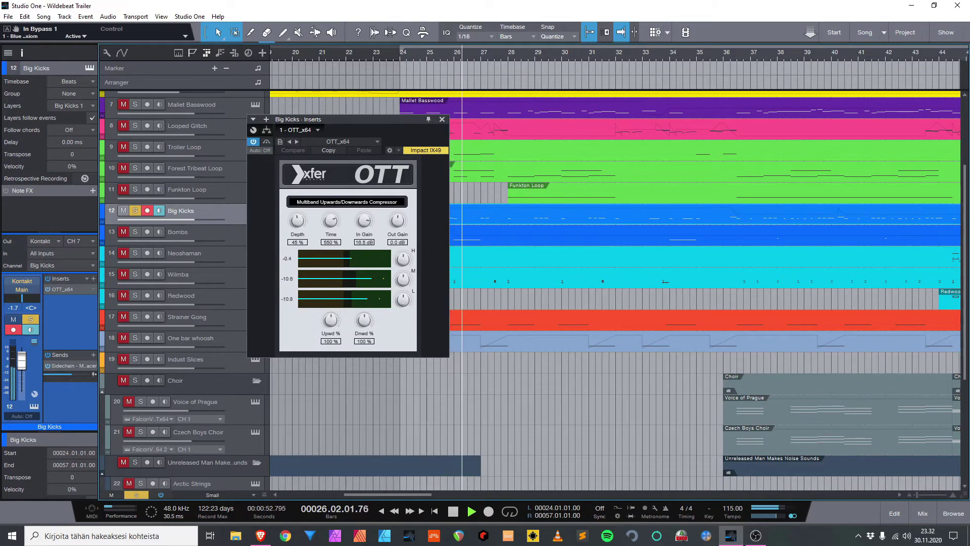
left_click(442, 119)
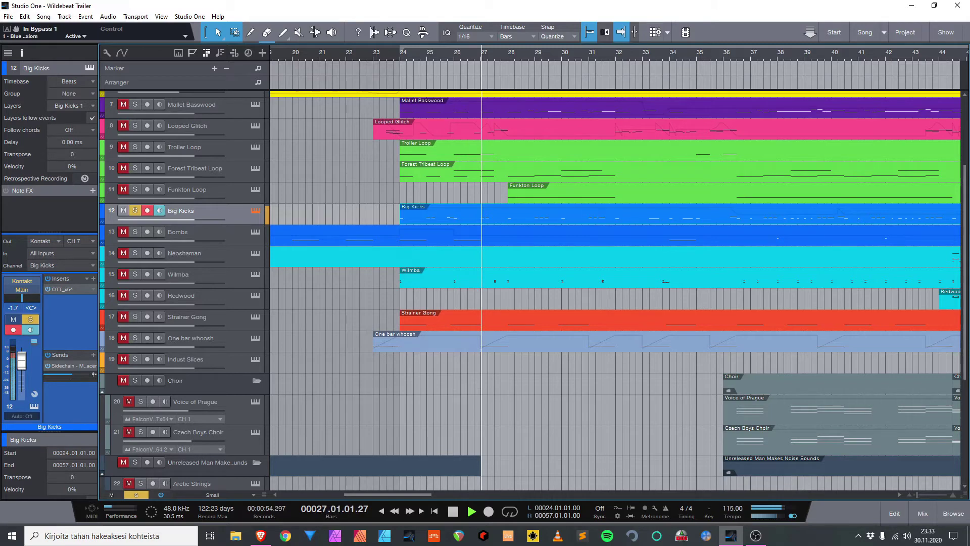
Open the Kontakt instrument of the Big Kicks track, hide its browser, and move the window so the whole rack is visible.
key("F11")
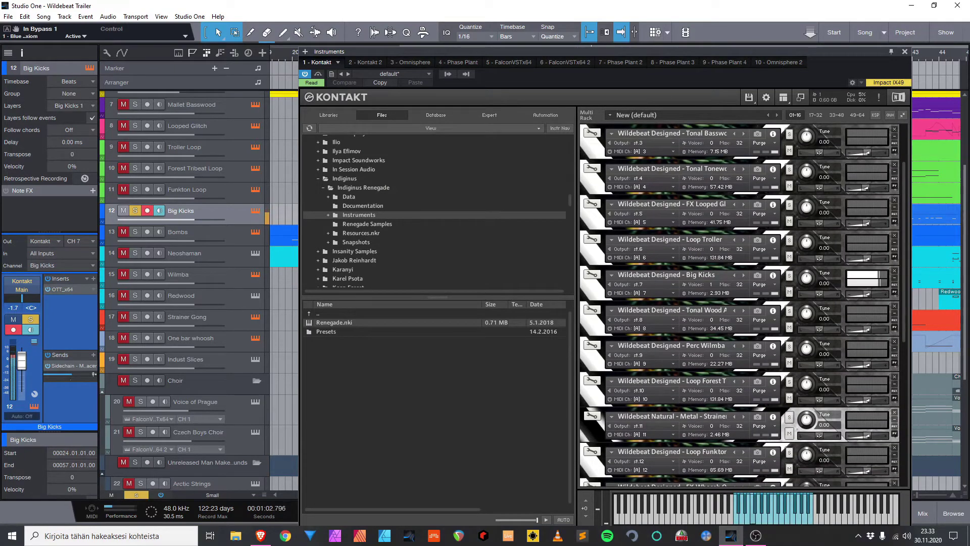
left_click(783, 97)
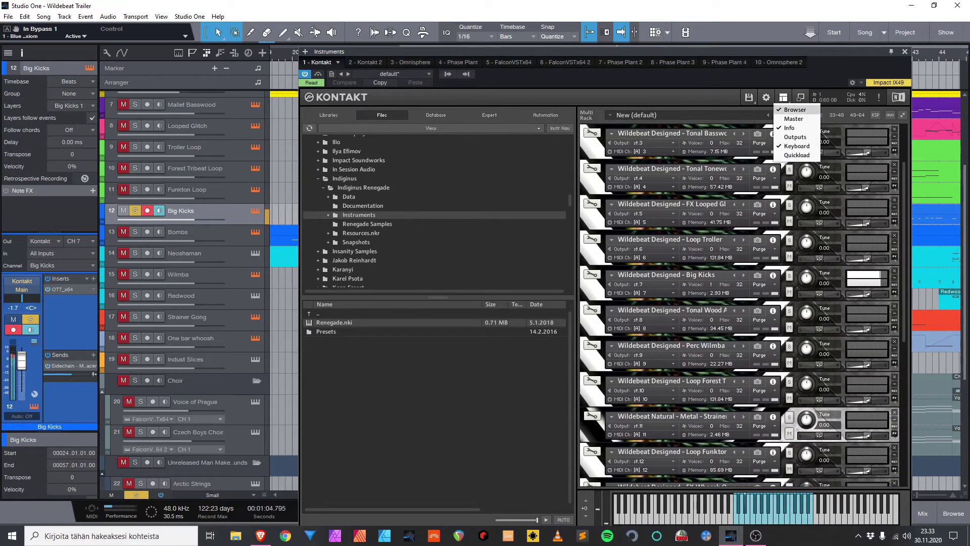
left_click(793, 109)
left_click_drag(555, 53, 622, 6)
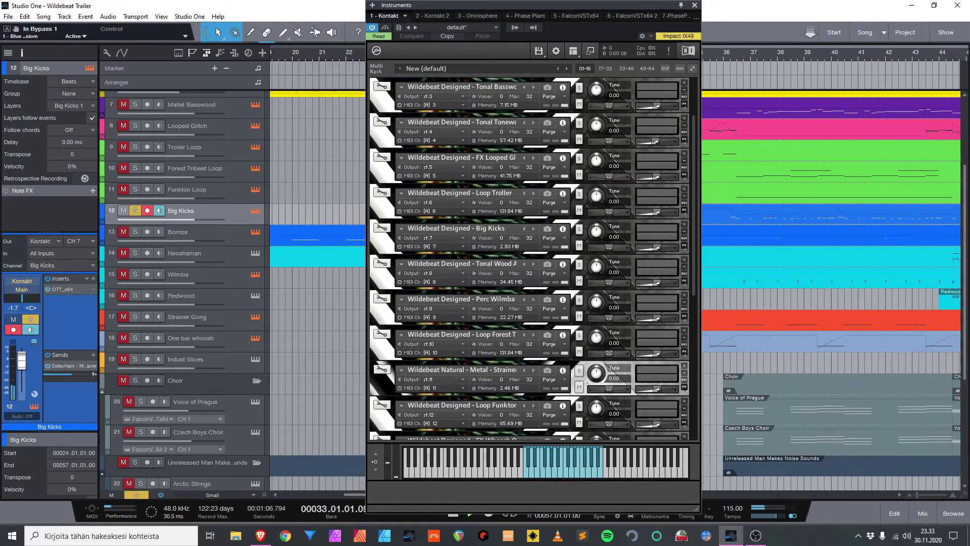
Expand the Big Kicks instrument in the Kontakt rack to view its controls, close the instrument window, and stop playback.
scroll(555, 202, "down", 5)
double_click(555, 191)
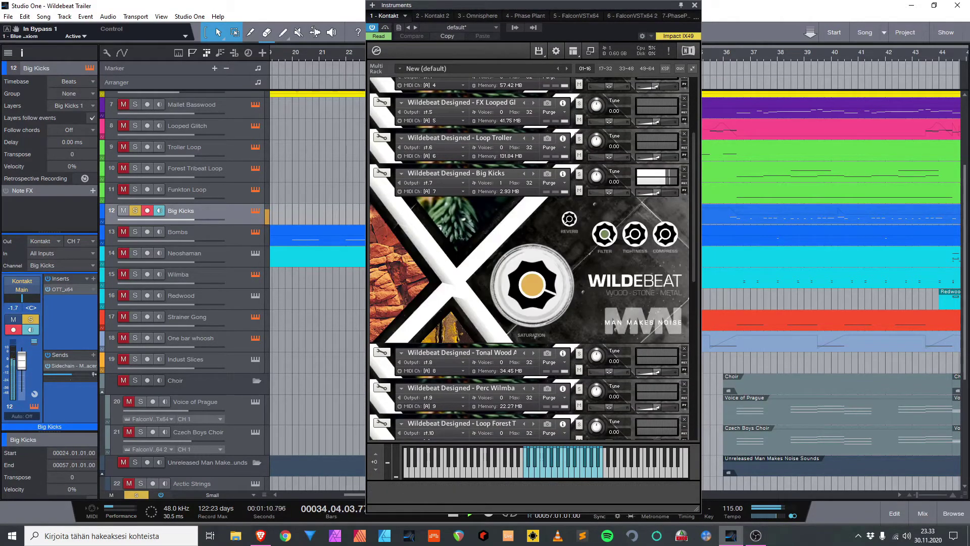
left_click(684, 190)
left_click(695, 5)
key("space")
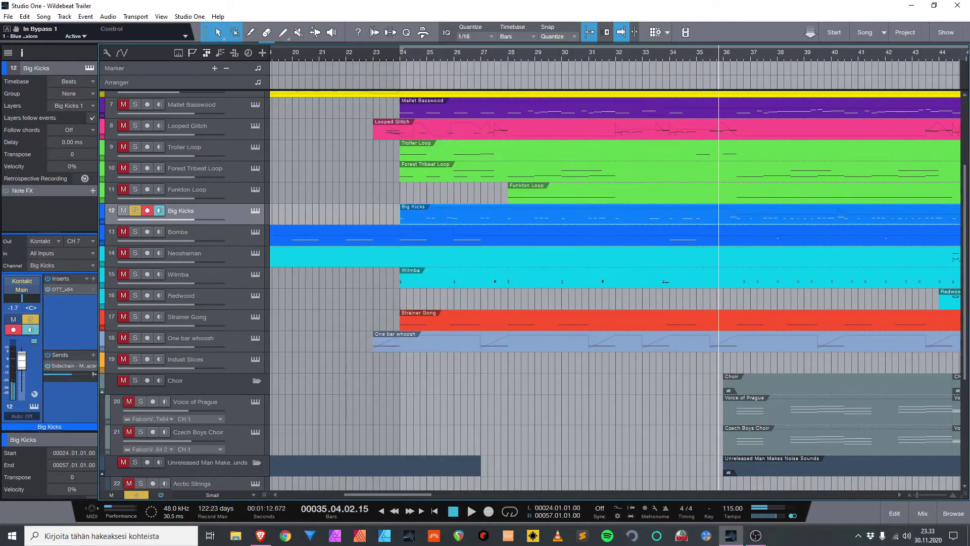
Swap the solo from Big Kicks to the Wilmba track, play it from just before bar 24, and unsolo it.
left_click(397, 53)
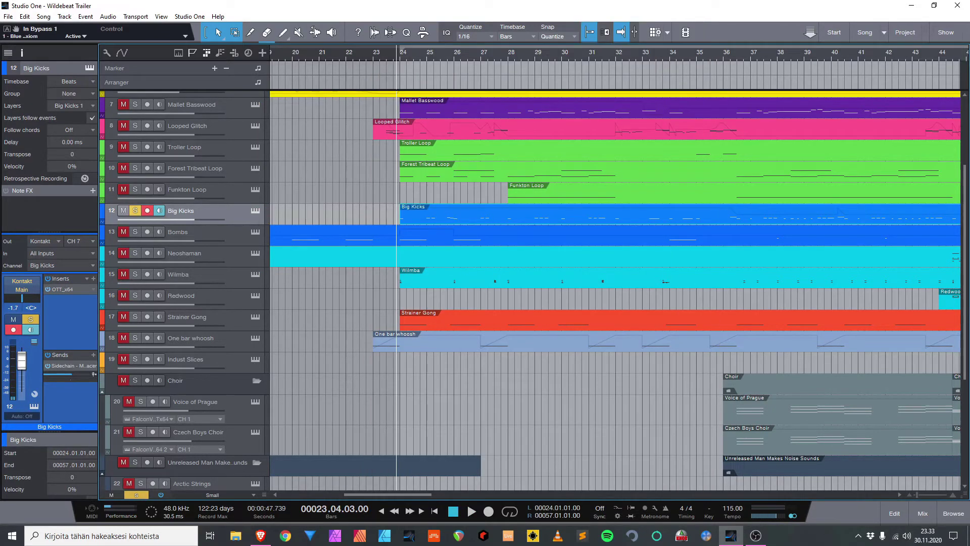
key("s")
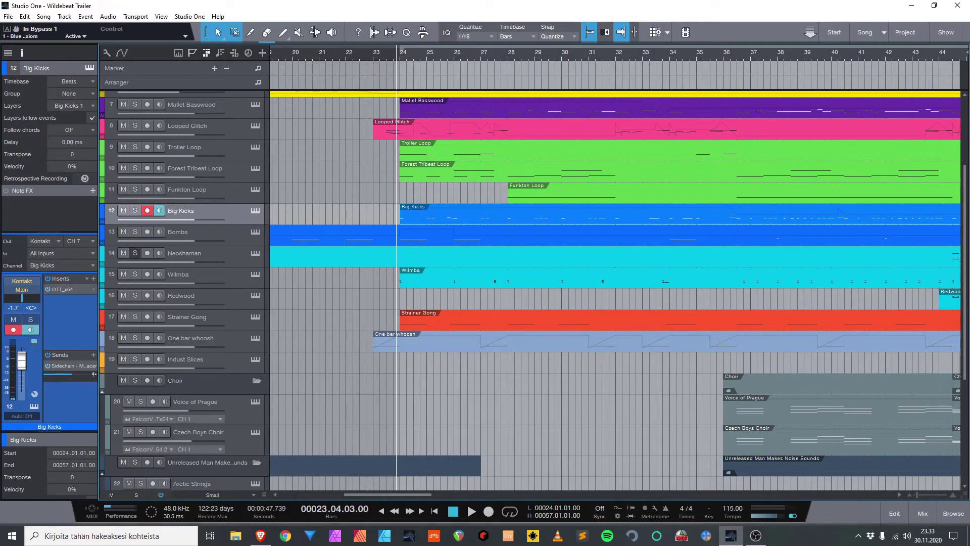
left_click(135, 274)
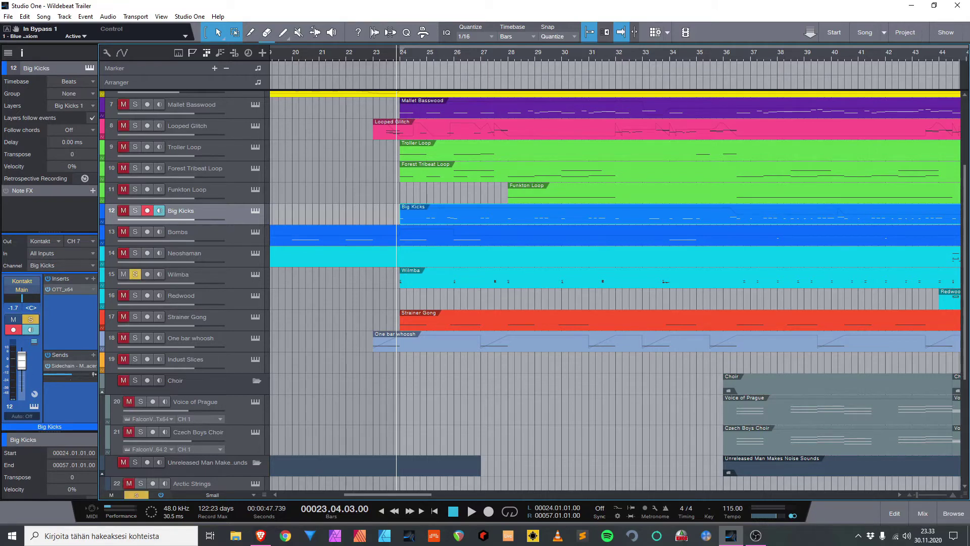
left_click(434, 277)
key("space")
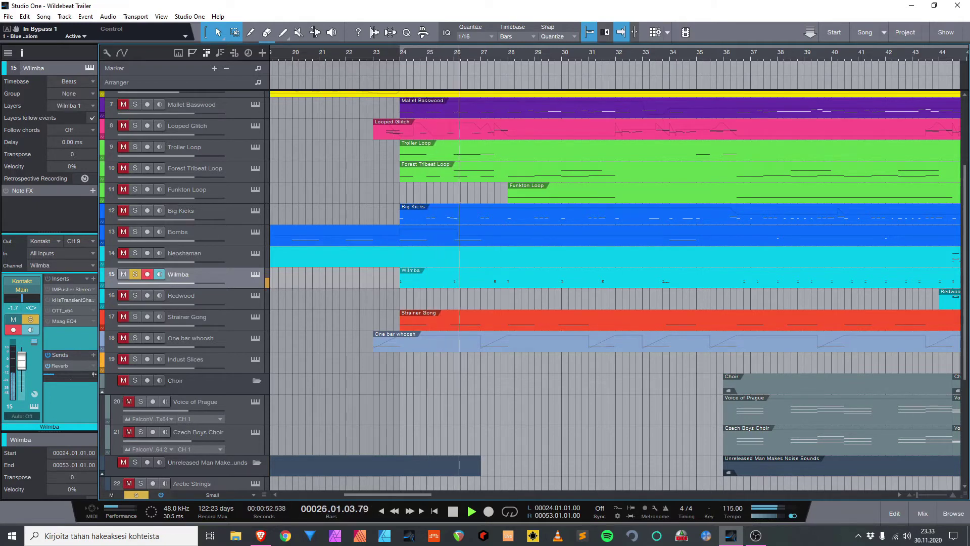
key("s")
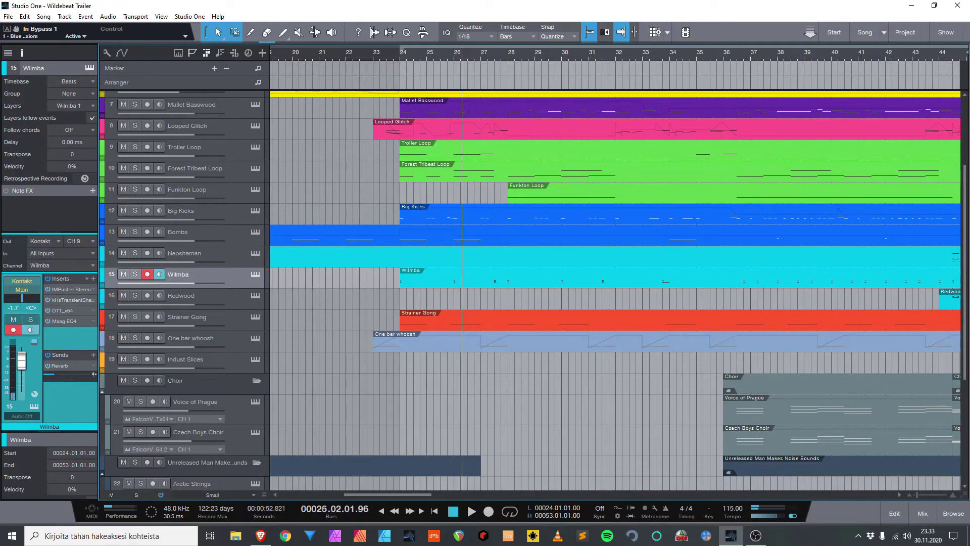
Play the Strainer Gong track soloed from just before bar 24, stop playback, and unsolo it.
left_click(505, 320)
key("s")
key("space")
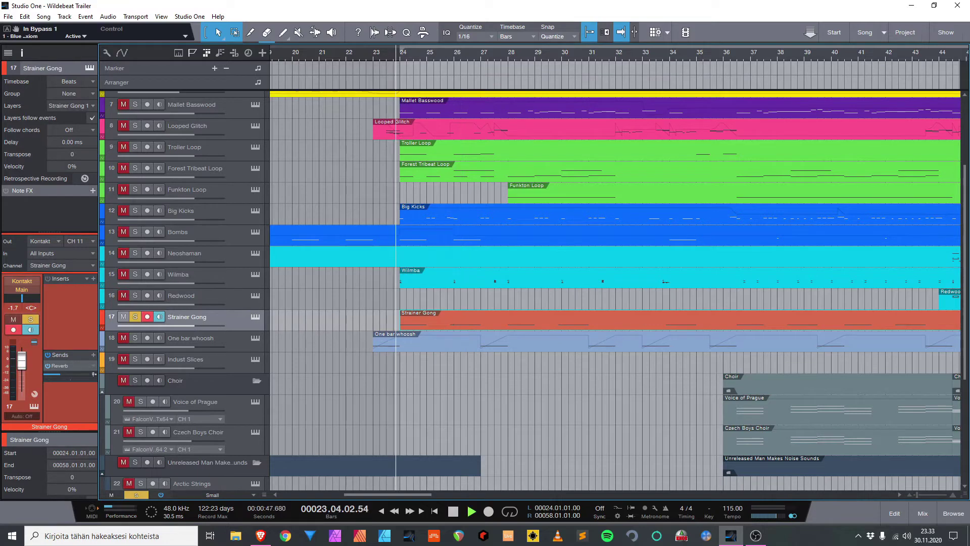
key("space")
key("s")
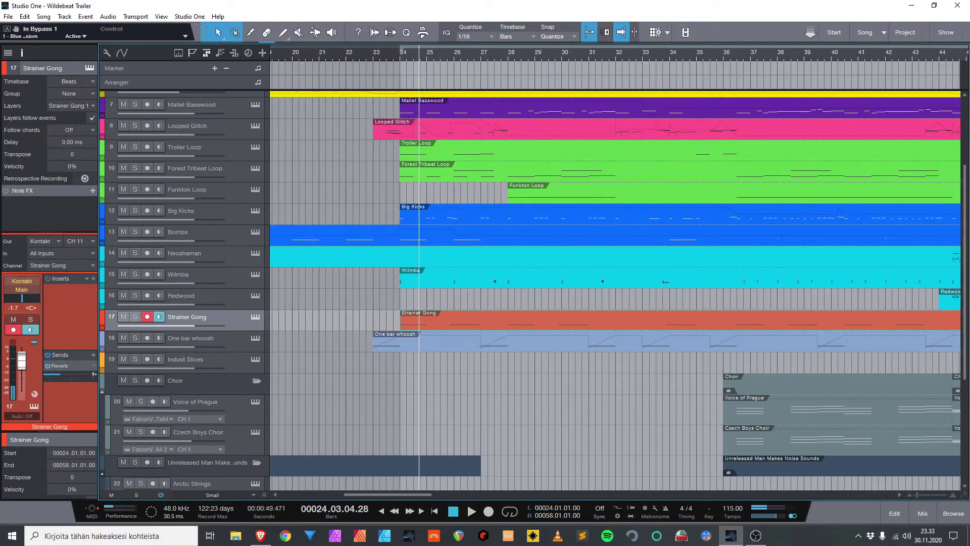
Play the full mix from just before bar 24, inspect the Natural Mallet's Eos 2 insert with that track briefly soloed, and close the window.
key("space")
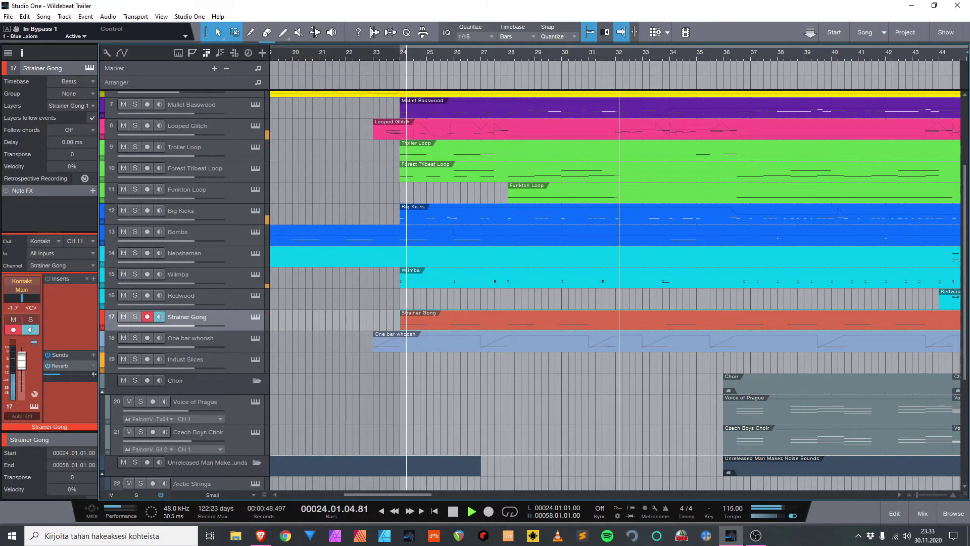
scroll(621, 290, "up", 4)
scroll(620, 290, "up", 1)
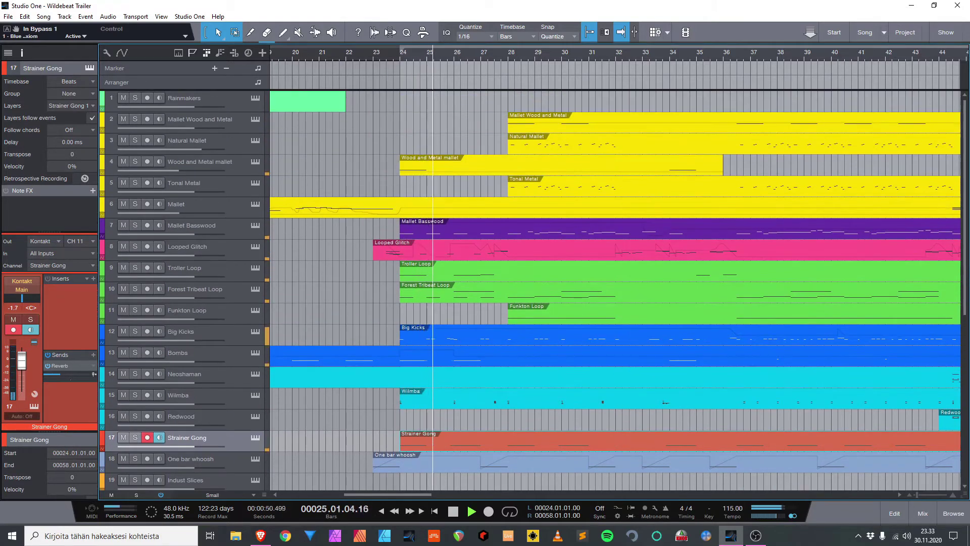
left_click(606, 145)
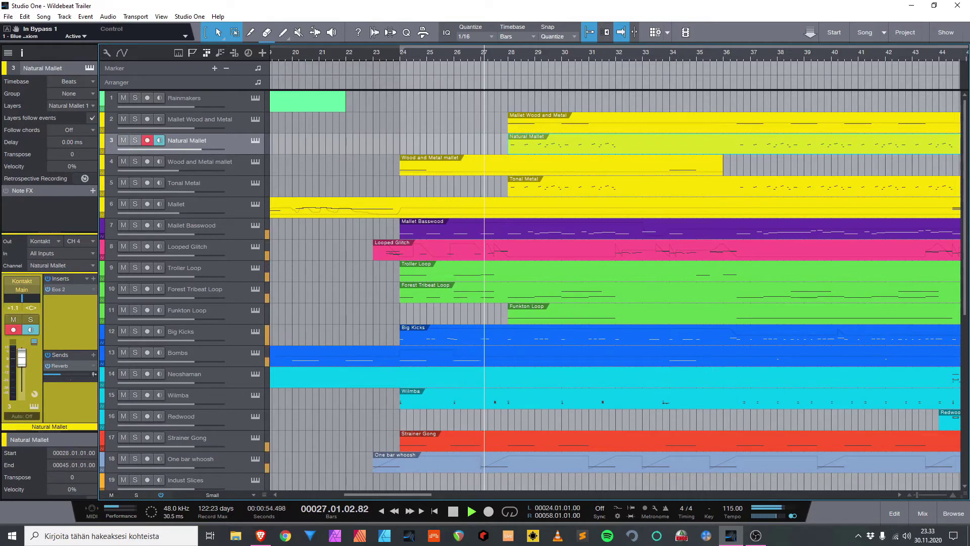
double_click(59, 290)
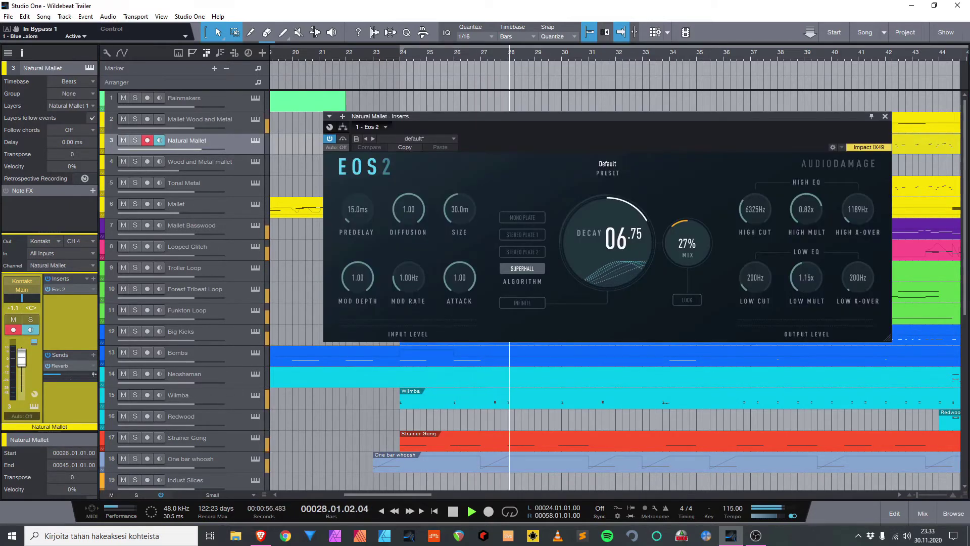
left_click_drag(505, 116, 497, 225)
key("s")
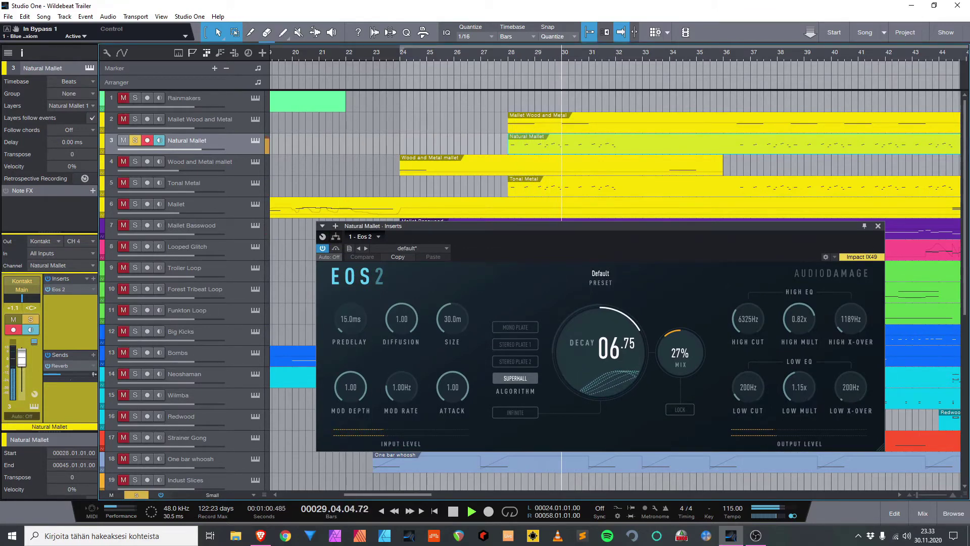
key("s")
key("Escape")
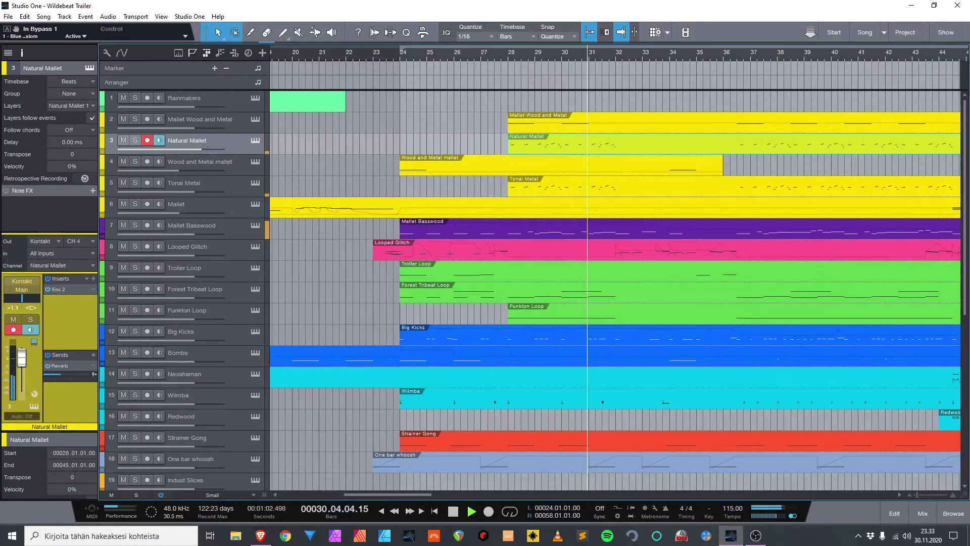
Play the Tonal Metal track soloed from about bar 28 and inspect its Kombinat Tri and Sigmund inserts with both windows visible.
left_click(135, 182)
key("p")
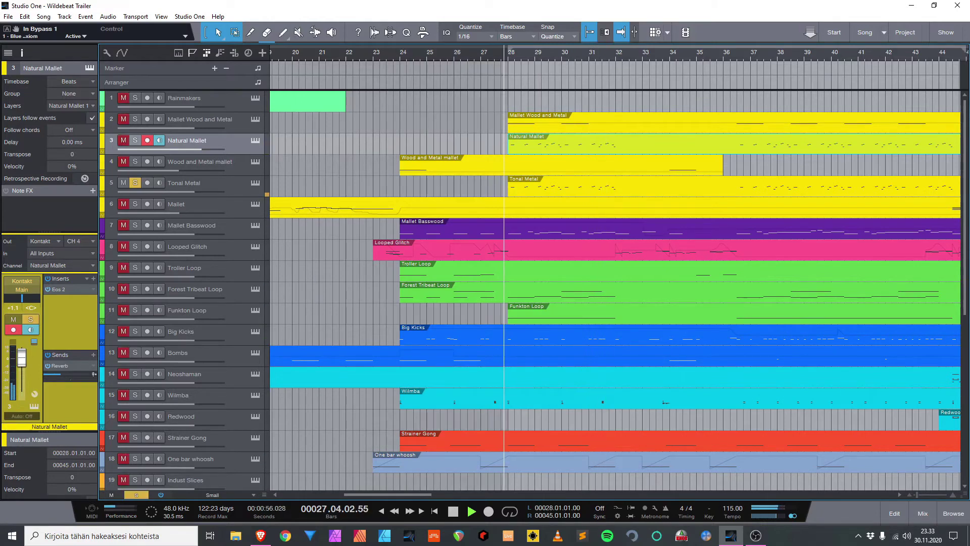
left_click(566, 187)
double_click(67, 289)
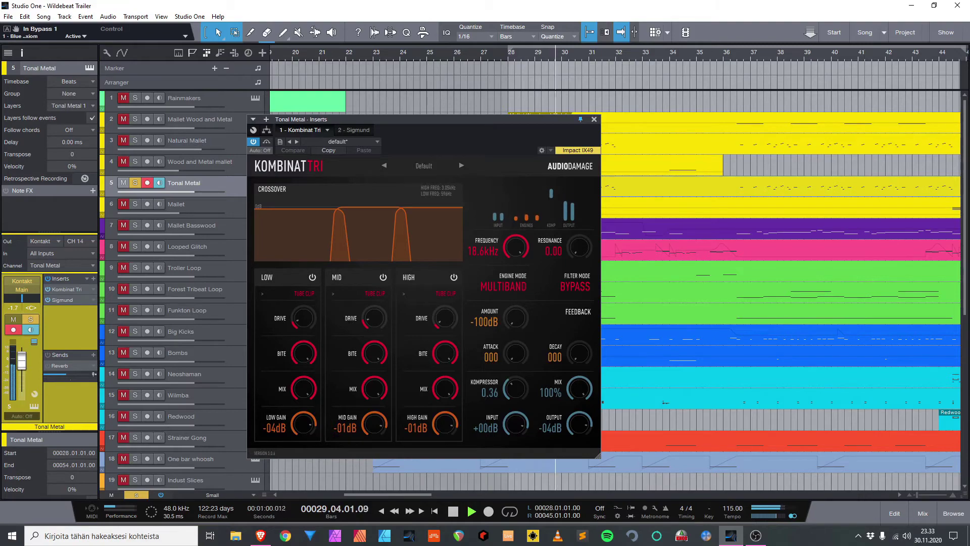
left_click(63, 300)
left_click_drag(642, 119, 686, 224)
left_click_drag(529, 120, 344, 47)
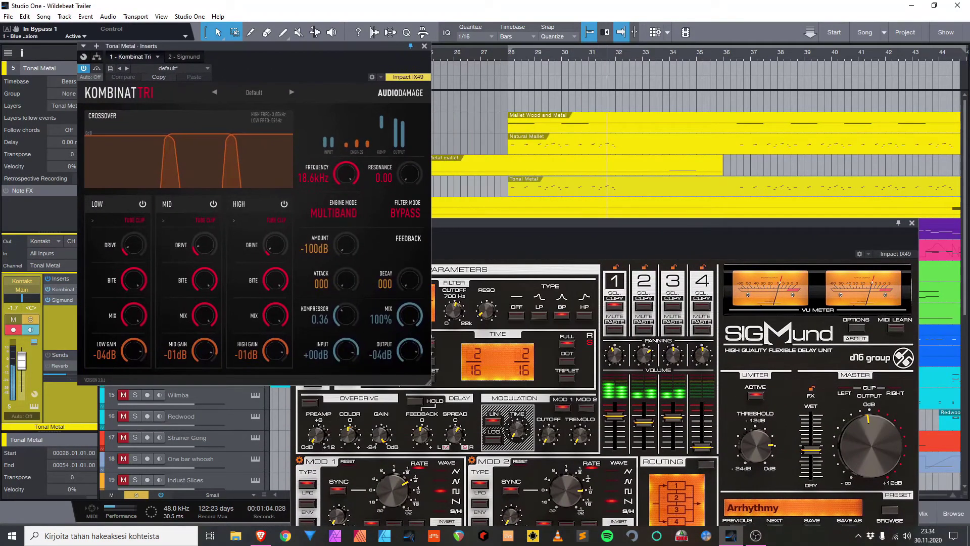
left_click_drag(638, 224, 628, 121)
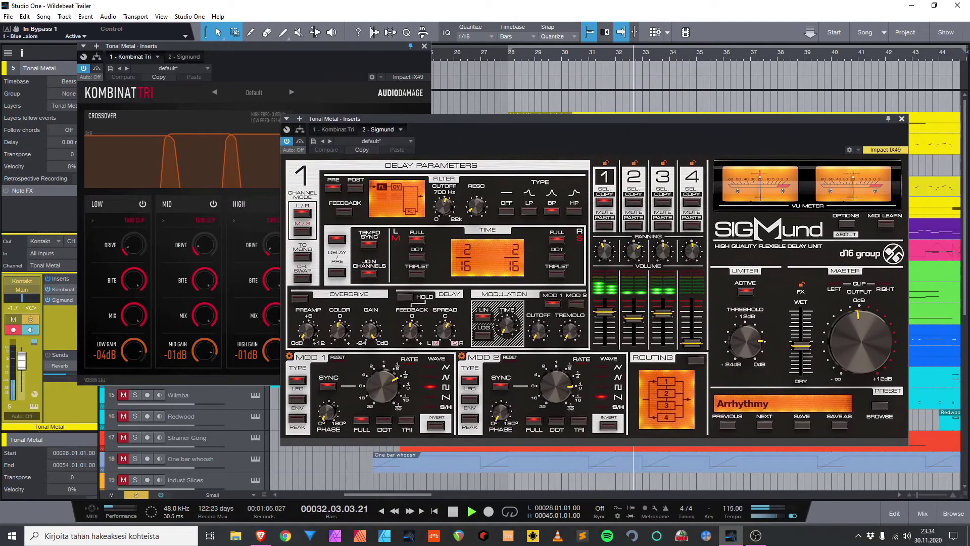
Close both Tonal Metal insert windows, stop playback, and unsolo the track.
left_click(902, 118)
left_click(425, 46)
key("space")
key("s")
Set the loop range to the Tonal Metal part and play the full mix from bar 28 while looking over all tracks.
key("p")
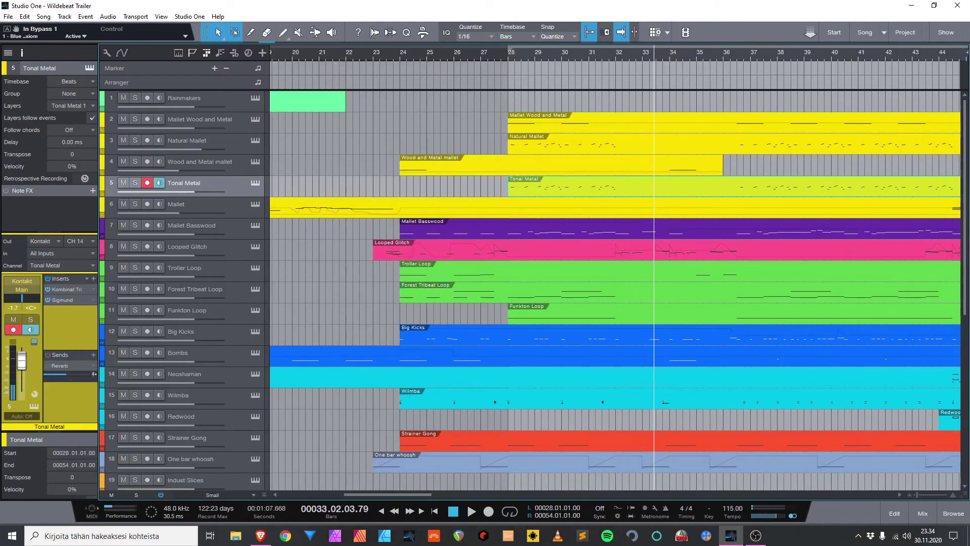
key("space")
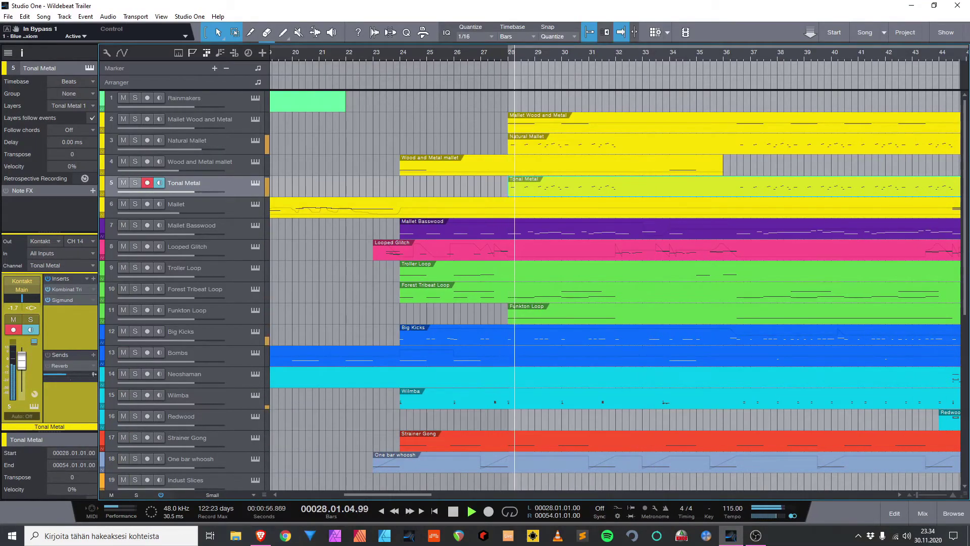
scroll(606, 290, "down", 10)
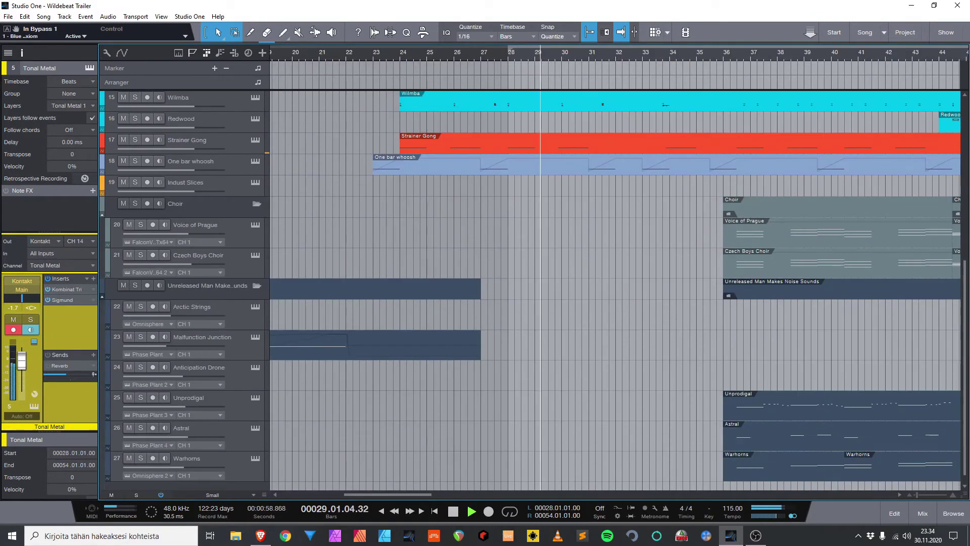
scroll(607, 290, "up", 10)
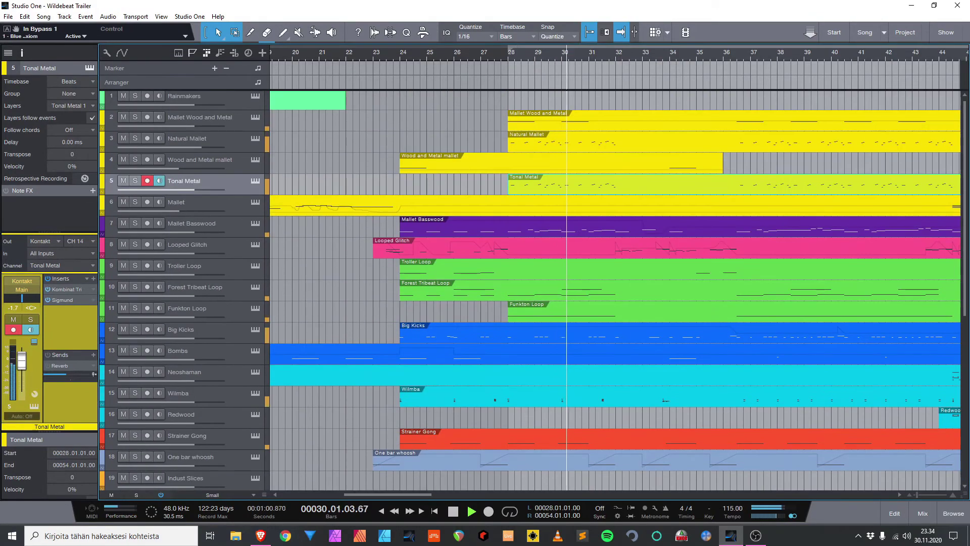
scroll(606, 291, "down", 1)
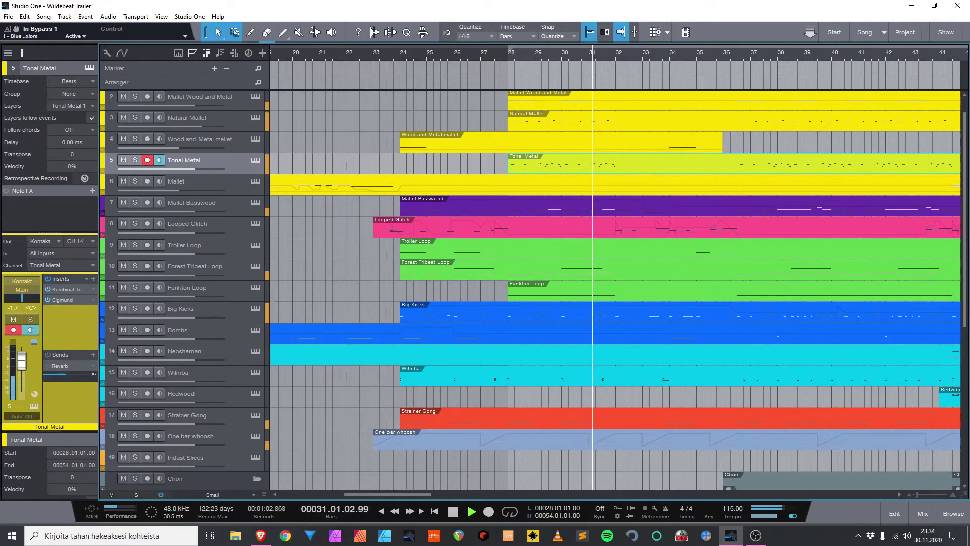
scroll(607, 291, "up", 2)
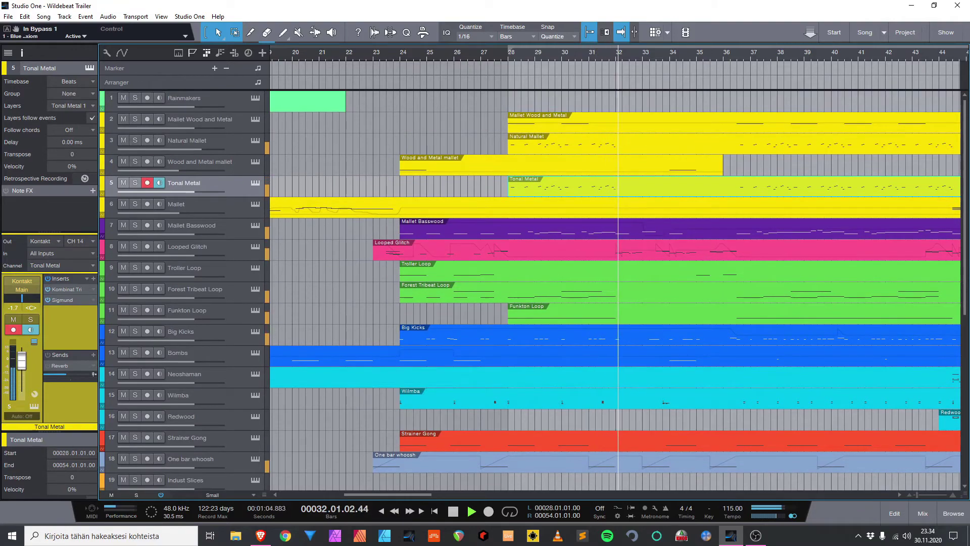
Inspect the Looped Glitch part's notes and Pitch Bend data in the note editor, close it, and set the loop range to that part.
left_click(677, 250)
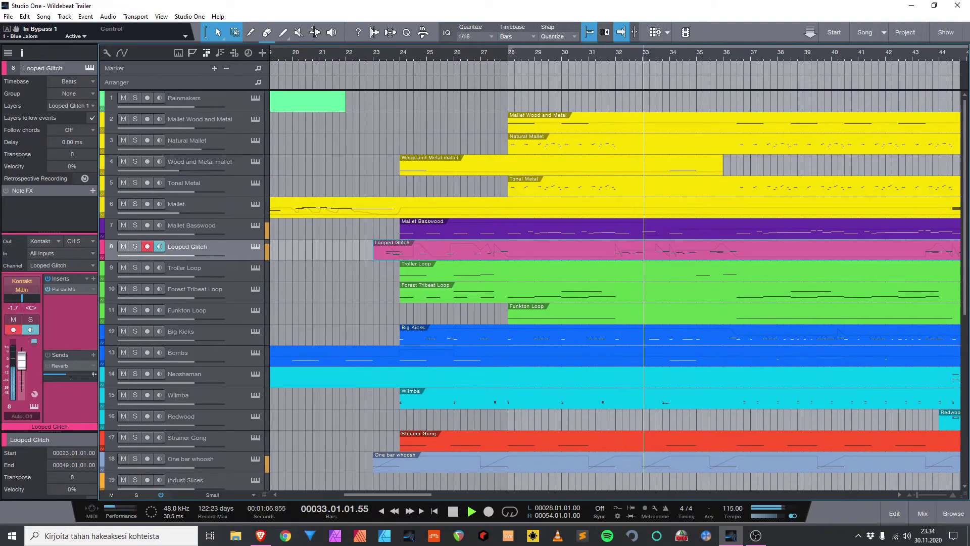
key("F2")
left_click_drag(389, 495, 380, 495)
left_click(438, 406)
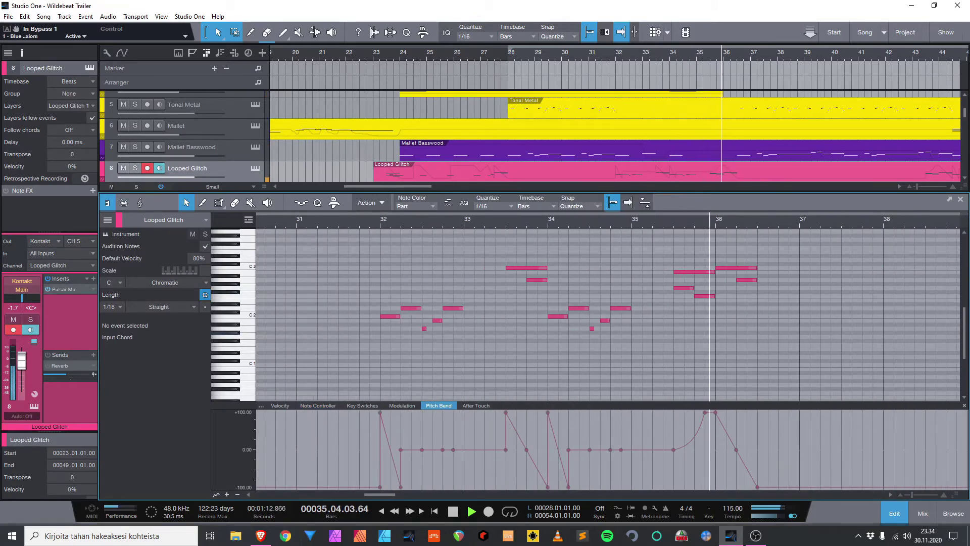
key("F2")
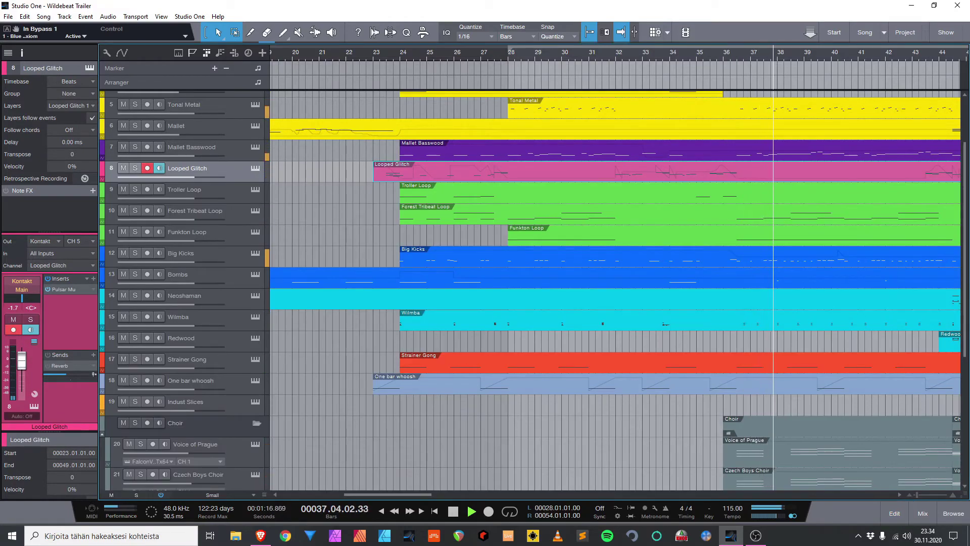
key("p")
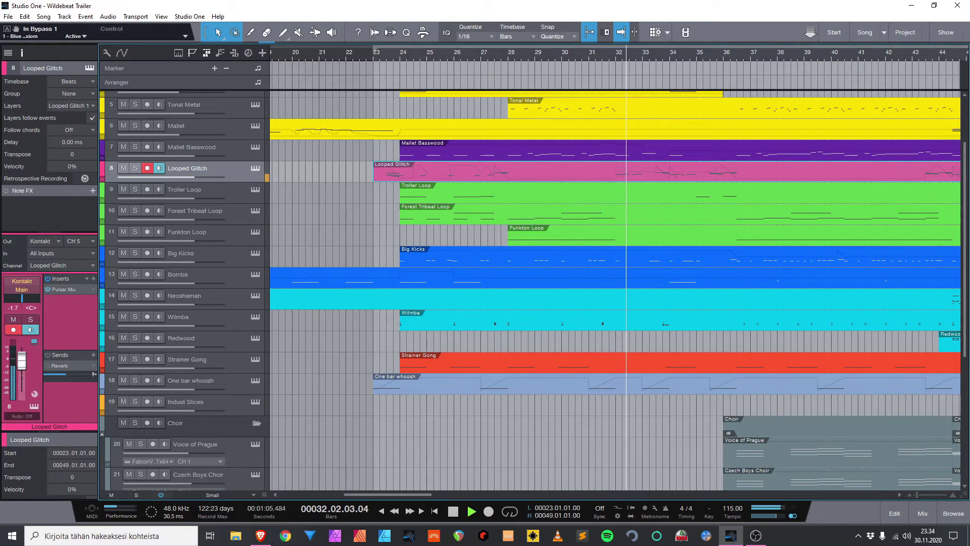
Inspect the Forest Tribeat Loop's notes between bars 36 and 44 in the note editor during playback, and close the editor.
scroll(607, 291, "up", 3)
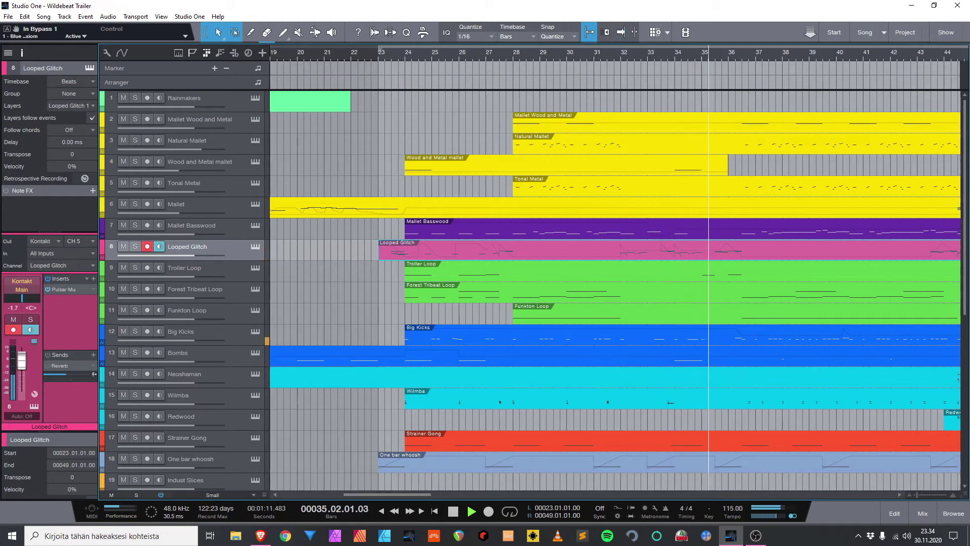
scroll(615, 291, "right", 9)
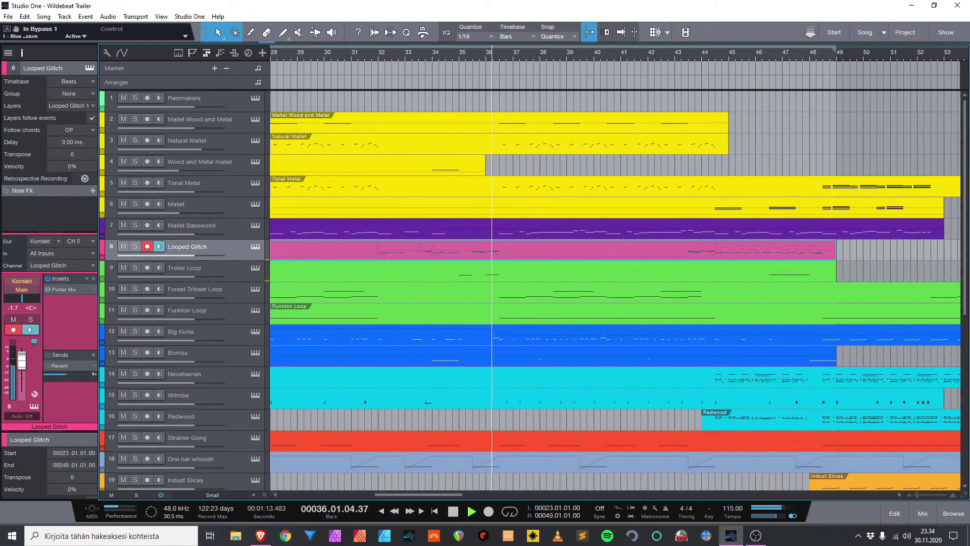
left_click(602, 292)
key("F2")
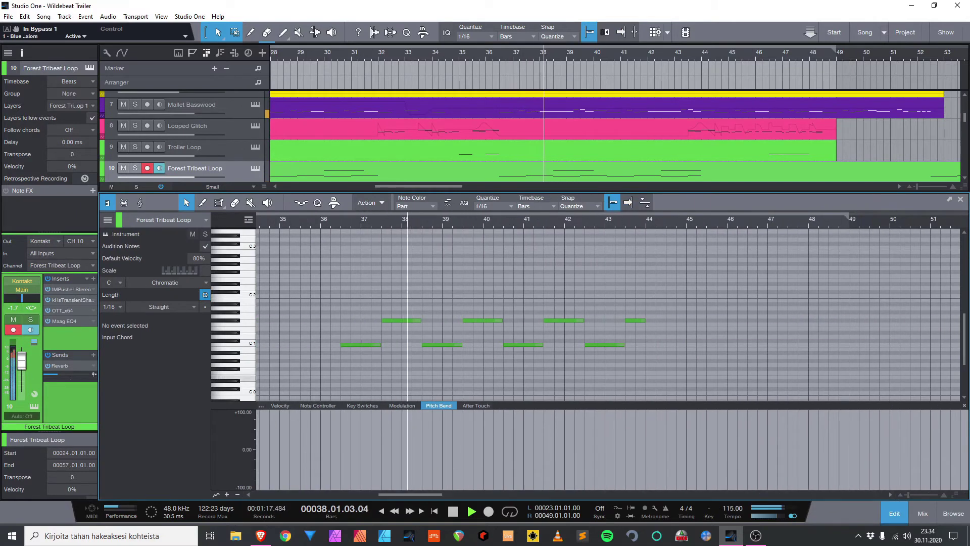
key("F2")
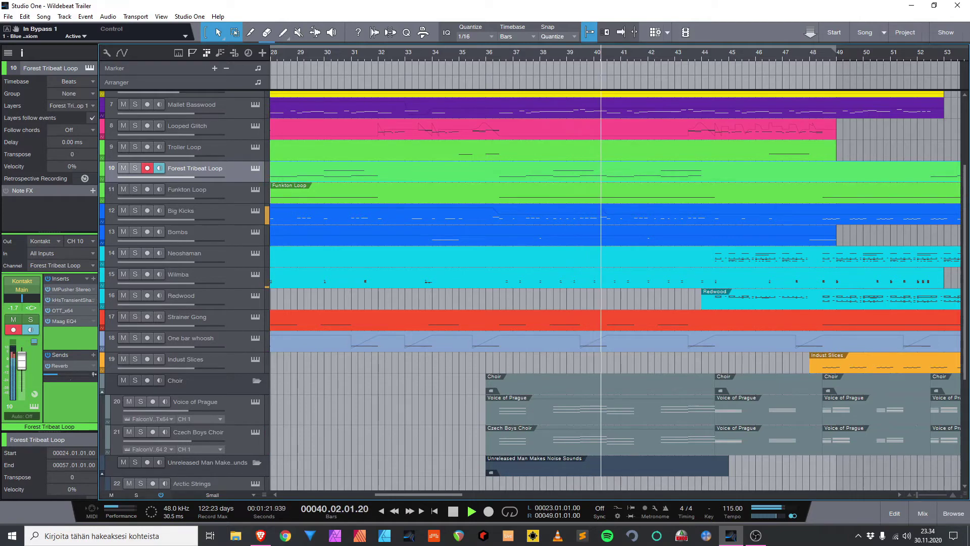
Save the song and inspect the Wiimba part's notes in the note editor during playback, closing the editor again.
key("ctrl+s")
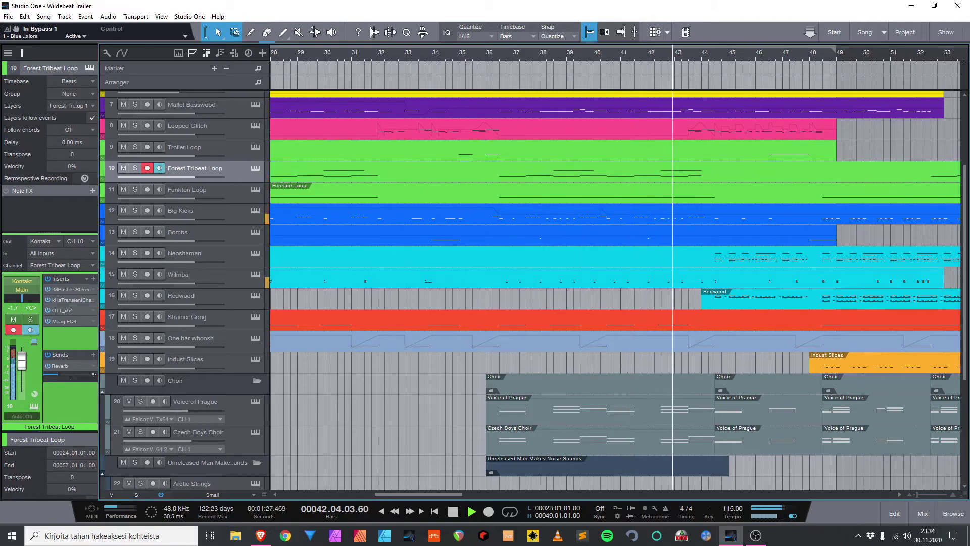
double_click(657, 278)
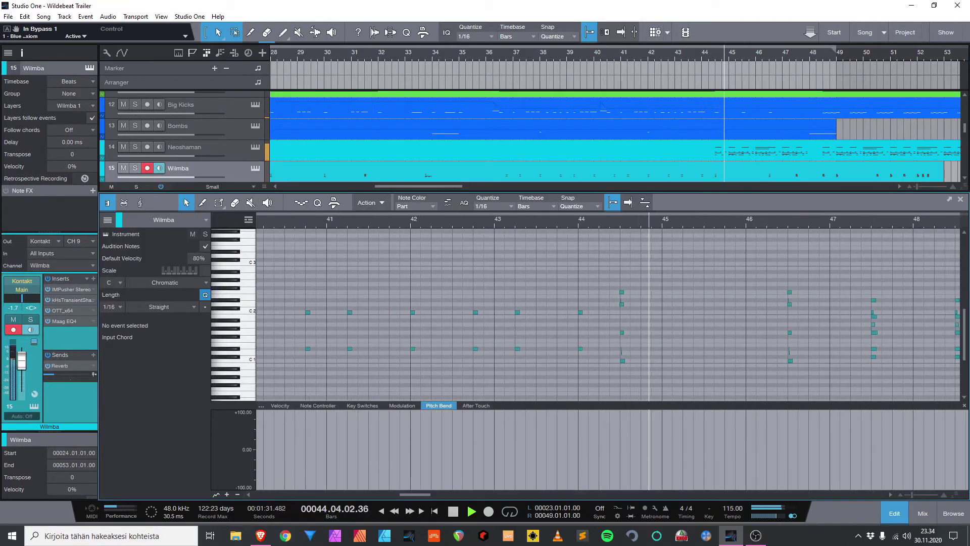
key("F2")
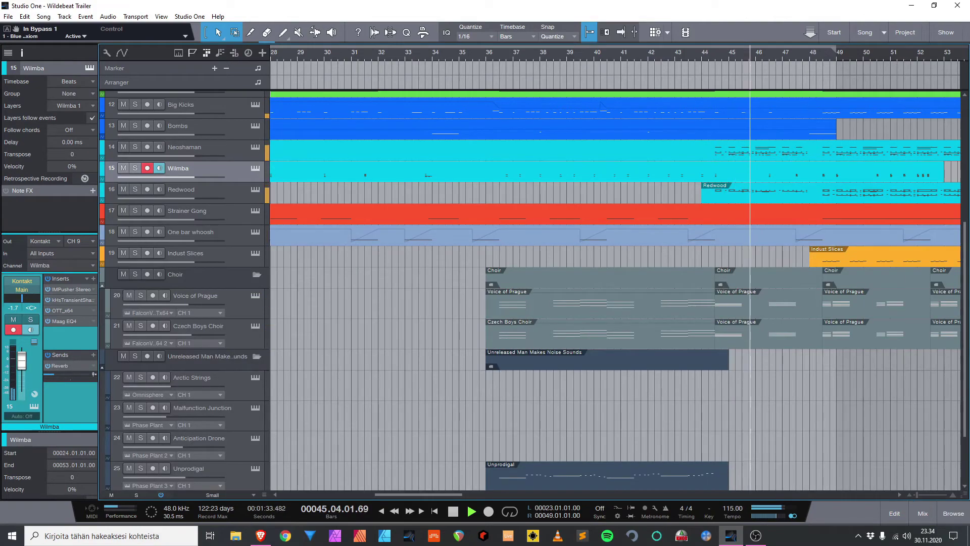
Solo the Redwood track and inspect its part's notes and its OTT_x64 insert, closing both views.
scroll(799, 431, "up", 3)
scroll(799, 431, "right", 3)
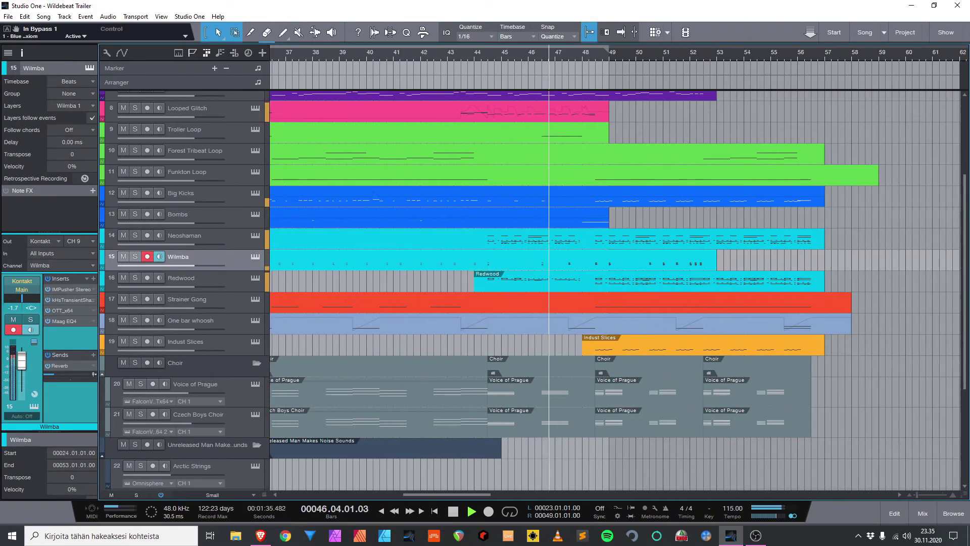
left_click(135, 278)
double_click(556, 284)
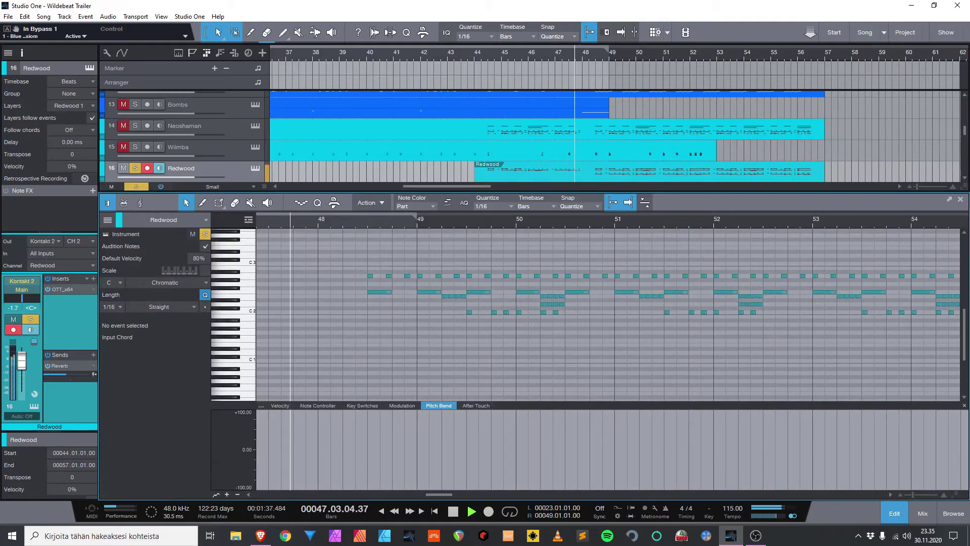
key("F2")
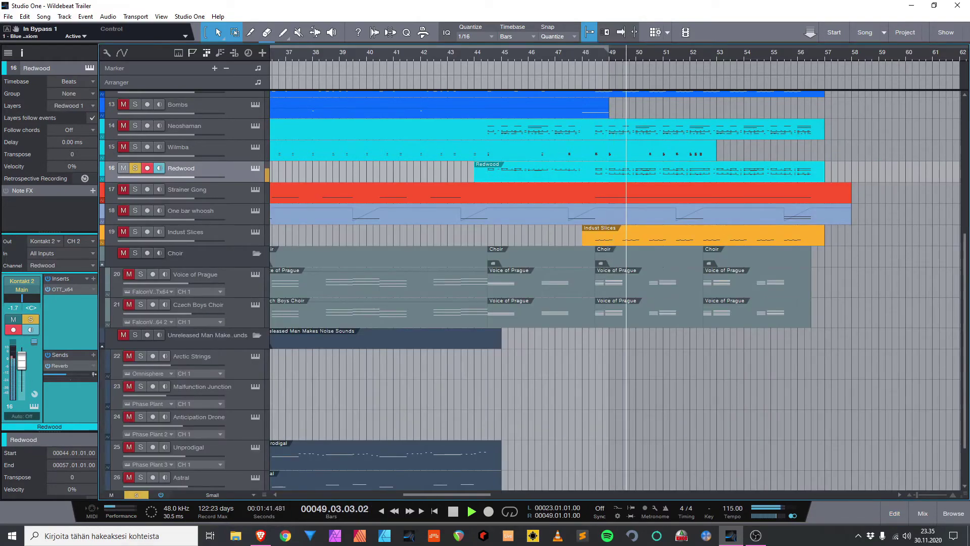
double_click(62, 290)
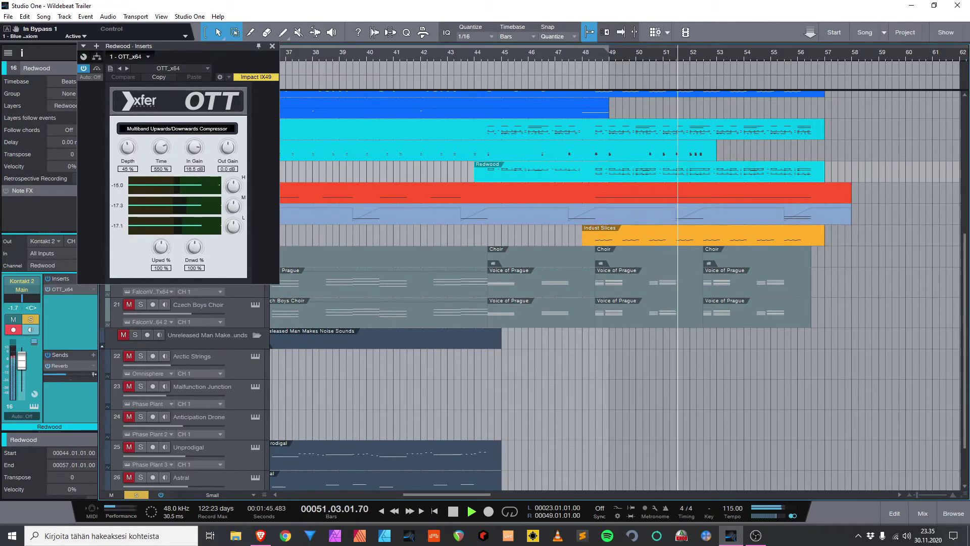
left_click(272, 46)
Examine the Redwood part's notes across the upper octaves in an enlarged note editor, looping the part, and close the editor.
key("F2")
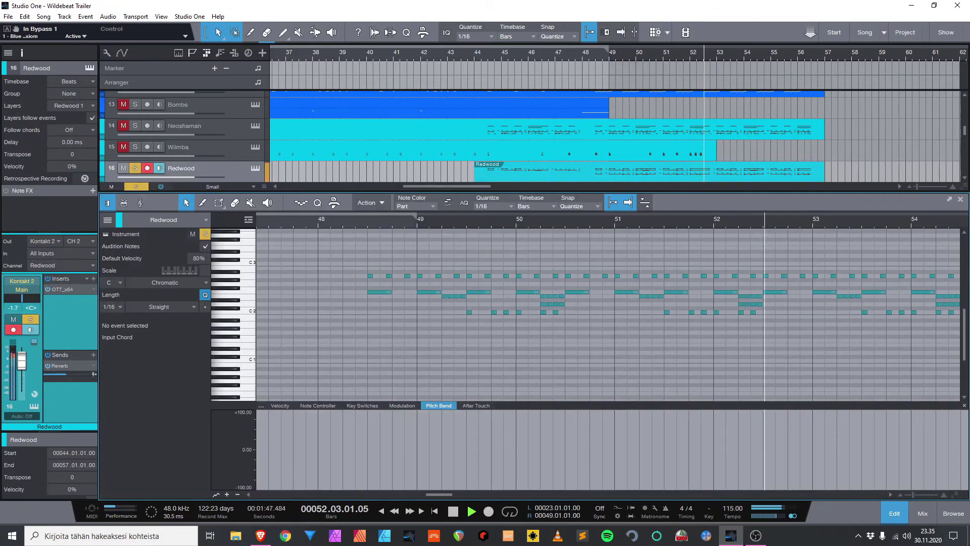
scroll(709, 323, "up", 4)
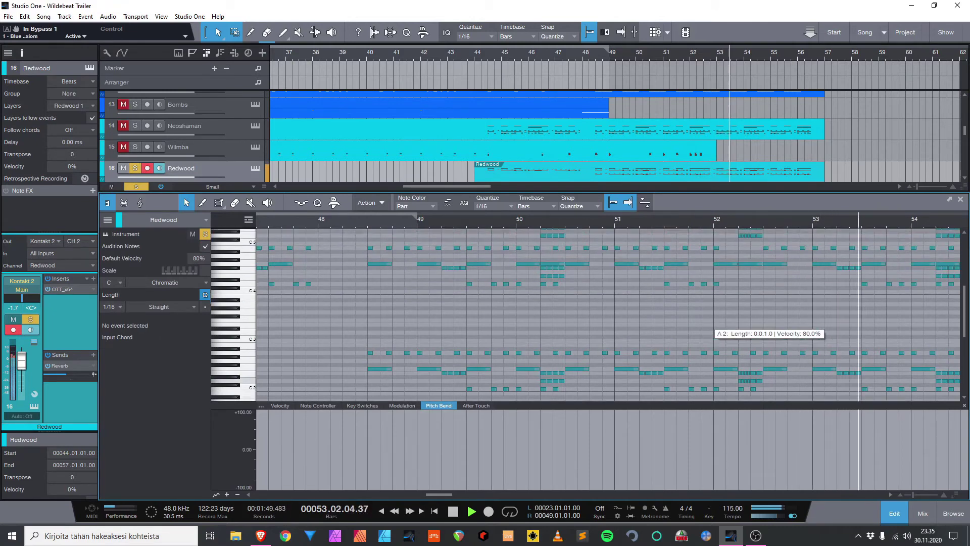
scroll(710, 323, "up", 2)
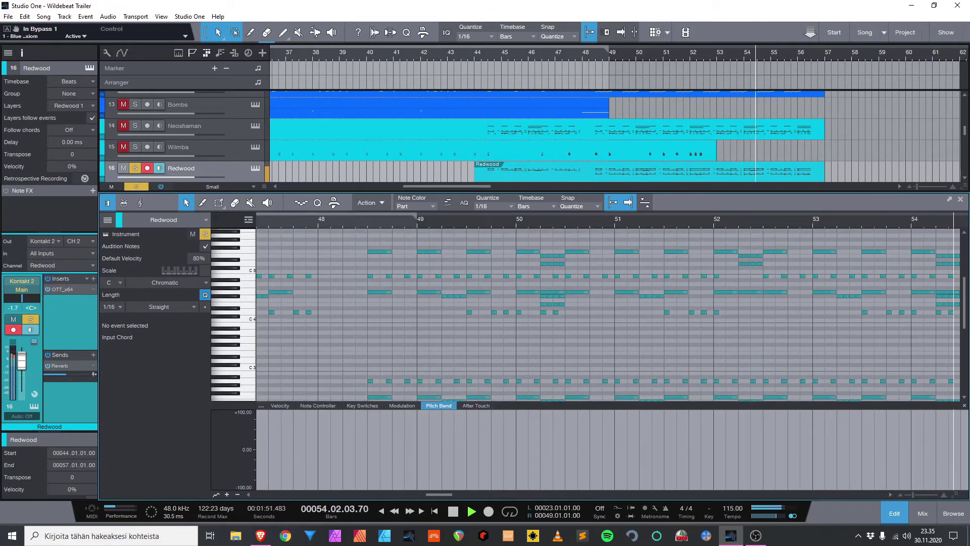
left_click_drag(534, 192, 534, 129)
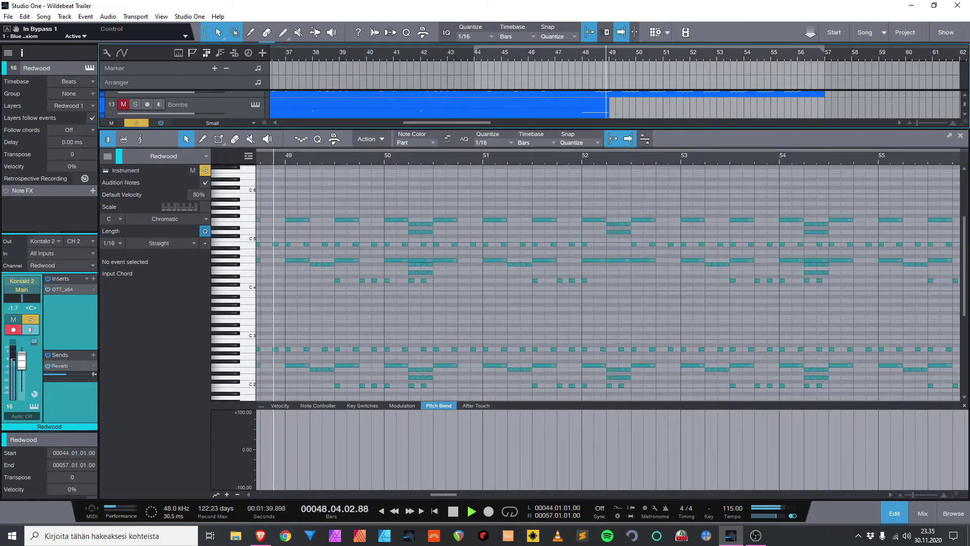
key("F2")
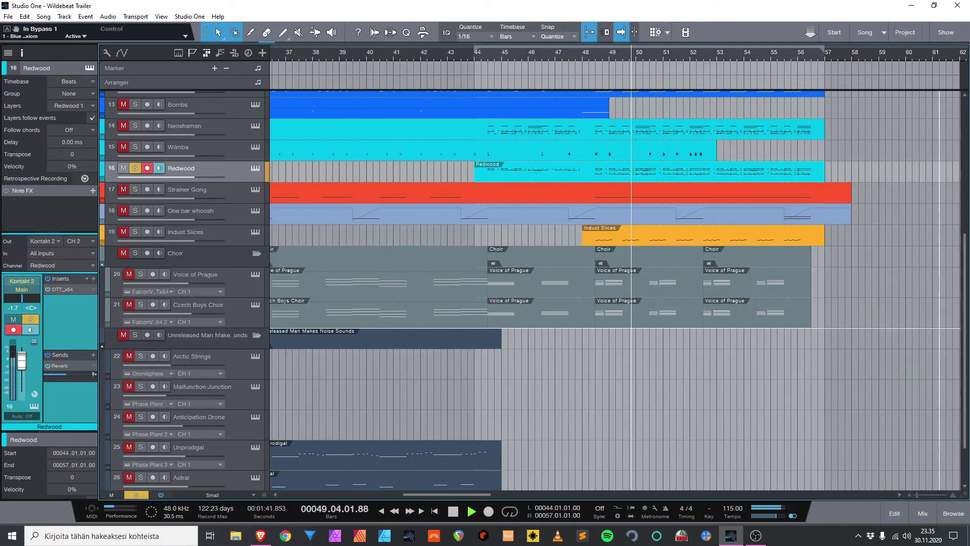
Solo the Neoshaman track alongside Redwood, inspect its notes in the note editor, and close the editor.
left_click(184, 126)
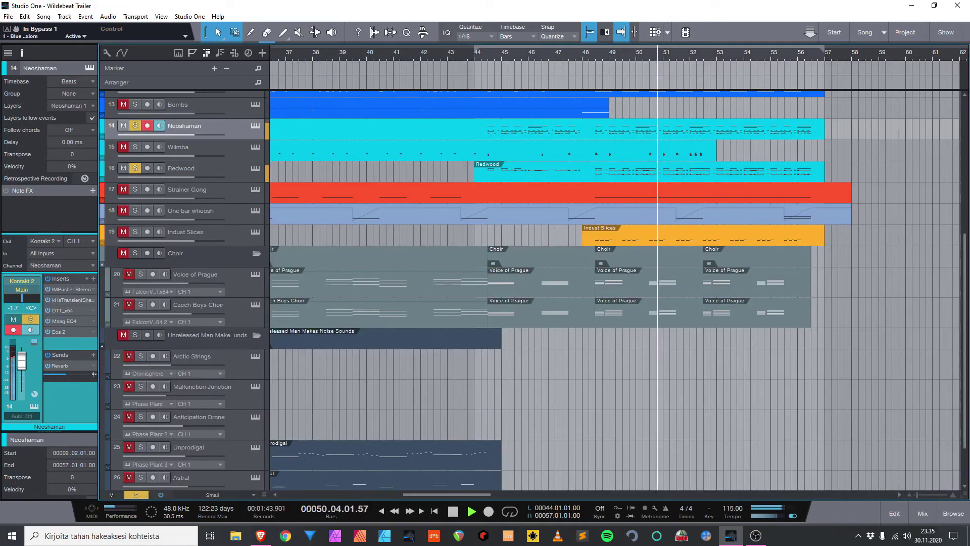
key("F2")
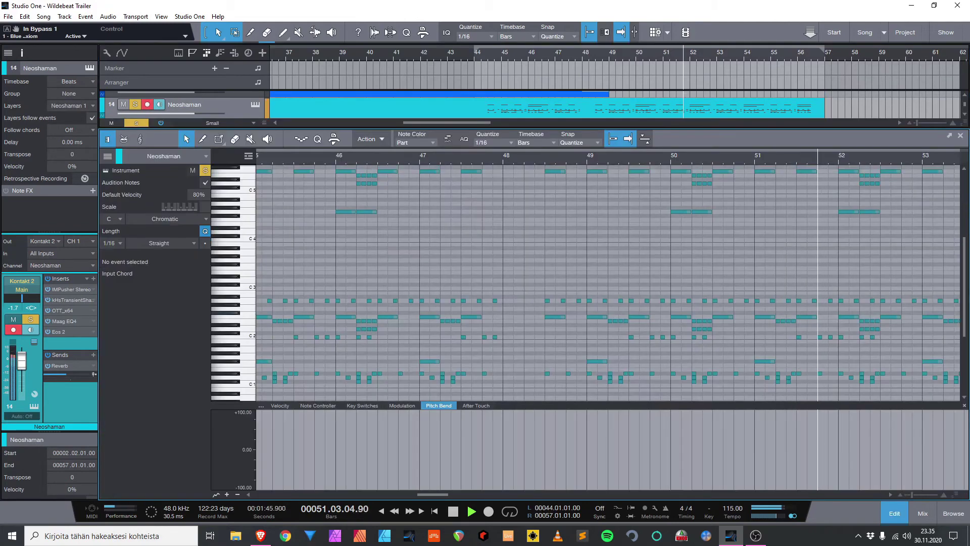
key("F2")
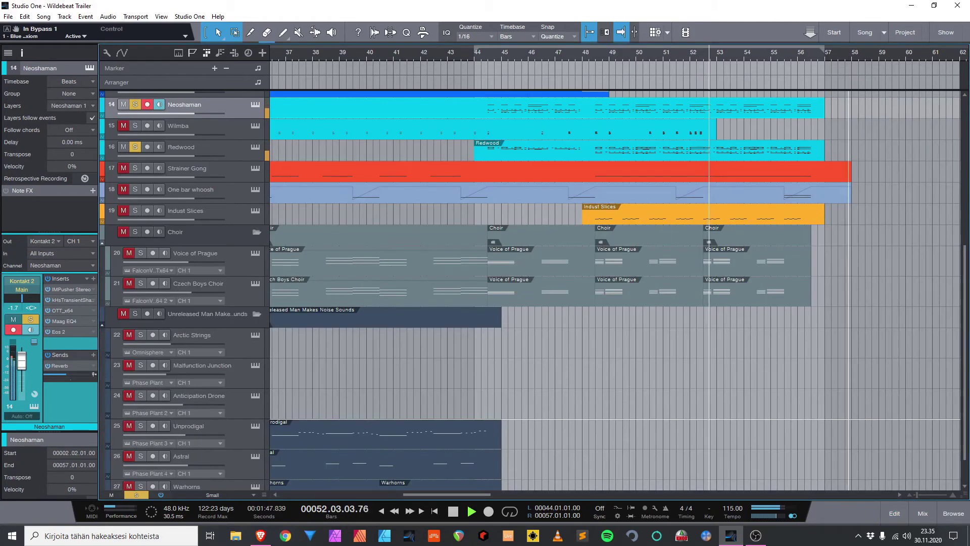
Solo the Funkton Loop track in place of Redwood and Neoshaman, and briefly audition Big Kicks together with it.
scroll(374, 176, "up", 5)
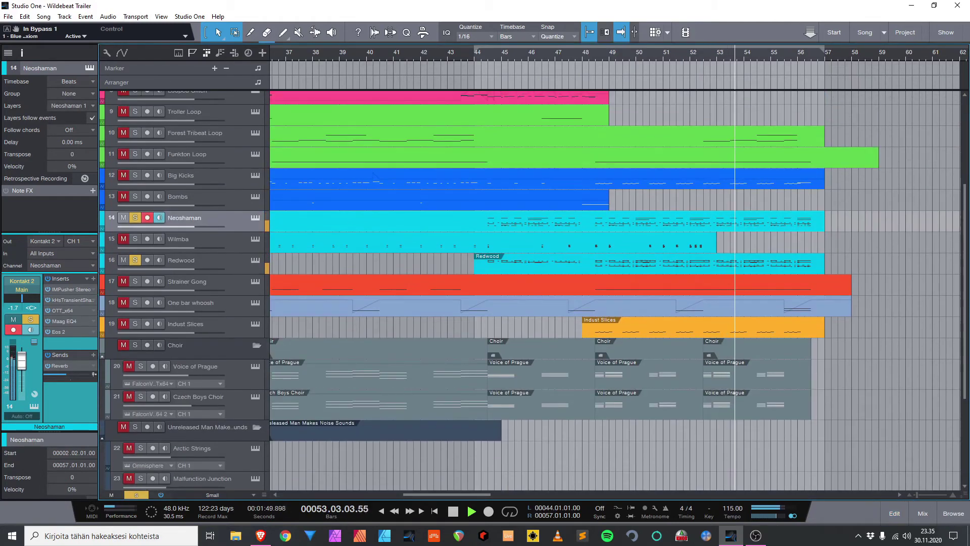
left_click(135, 154)
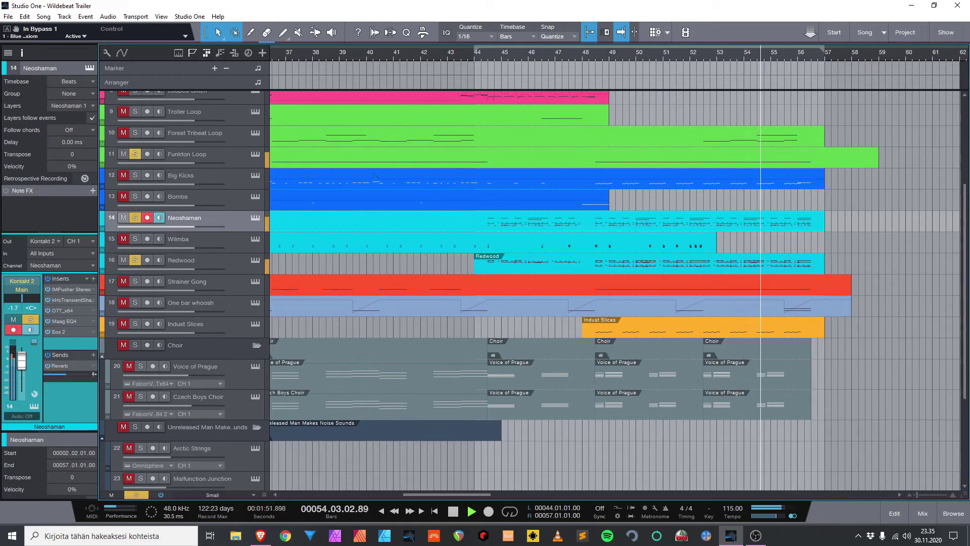
left_click(135, 261)
left_click(135, 218)
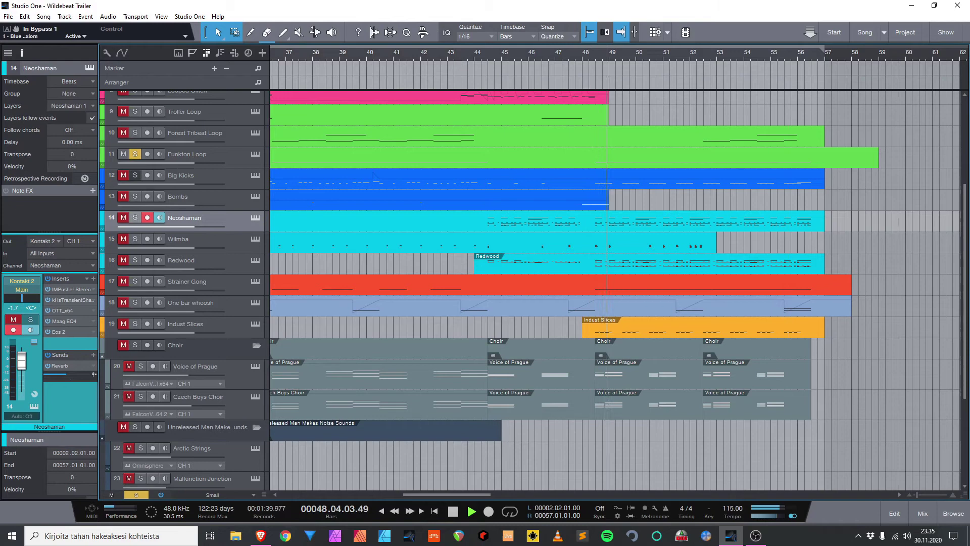
left_click(135, 175)
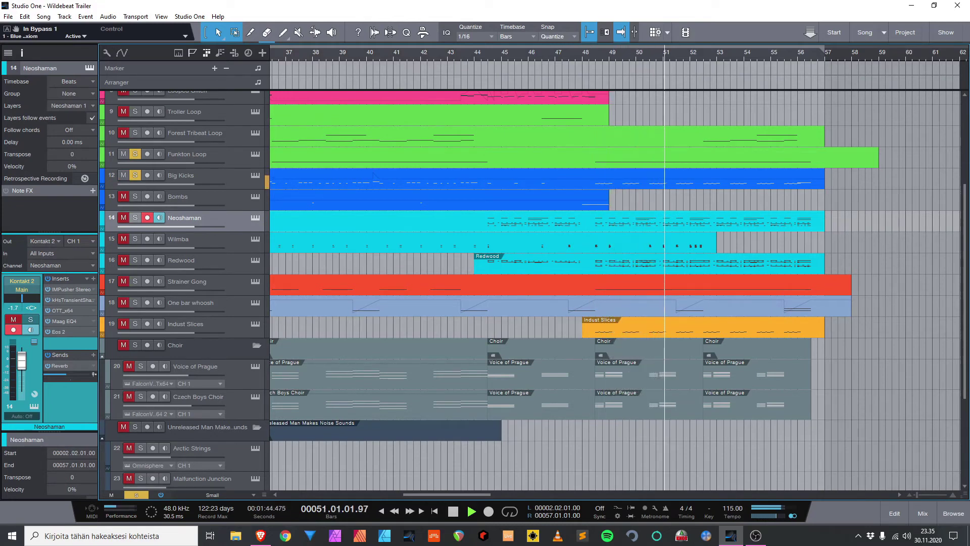
left_click(135, 176)
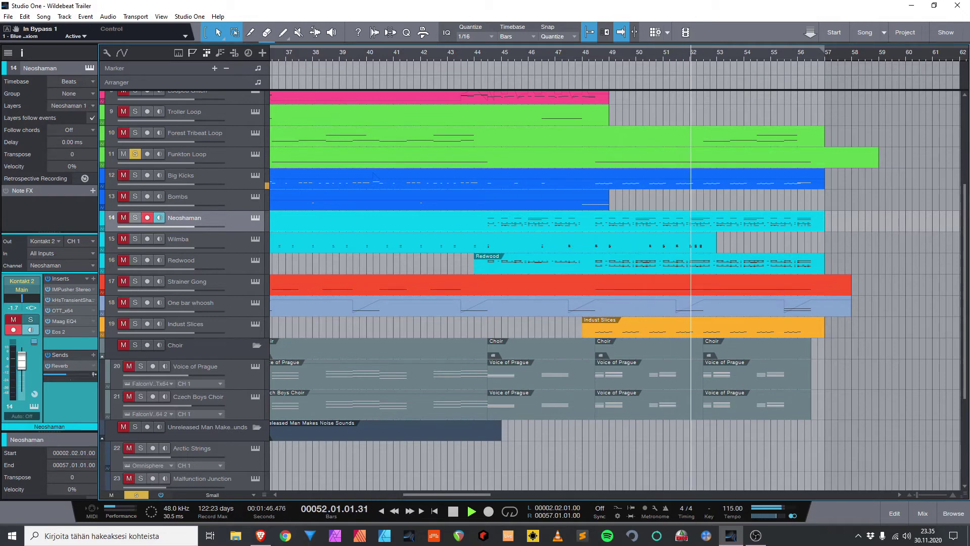
Solo Indust Slices instead of Funkton Loop, inspect its Kontakt 2 instrument window, and close it.
left_click(135, 154)
left_click(135, 324)
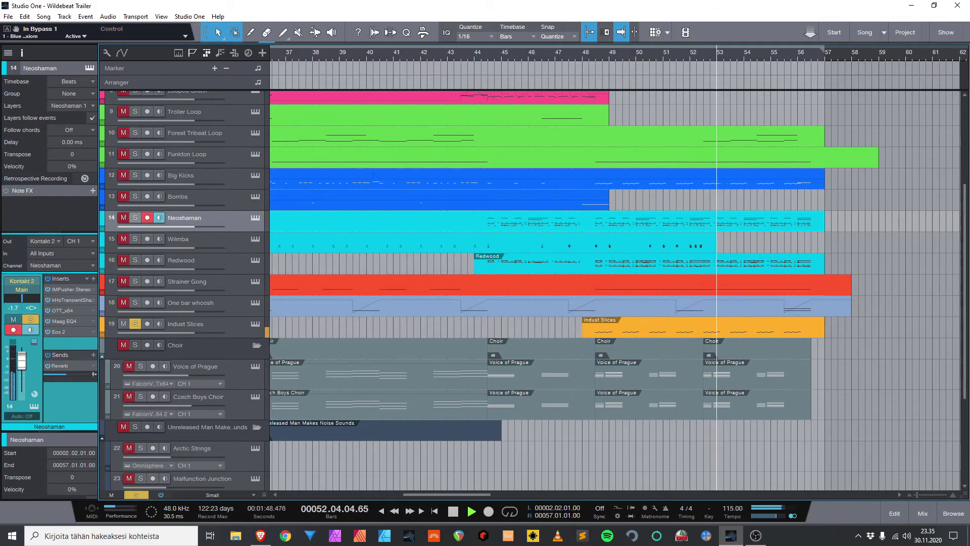
left_click(255, 324)
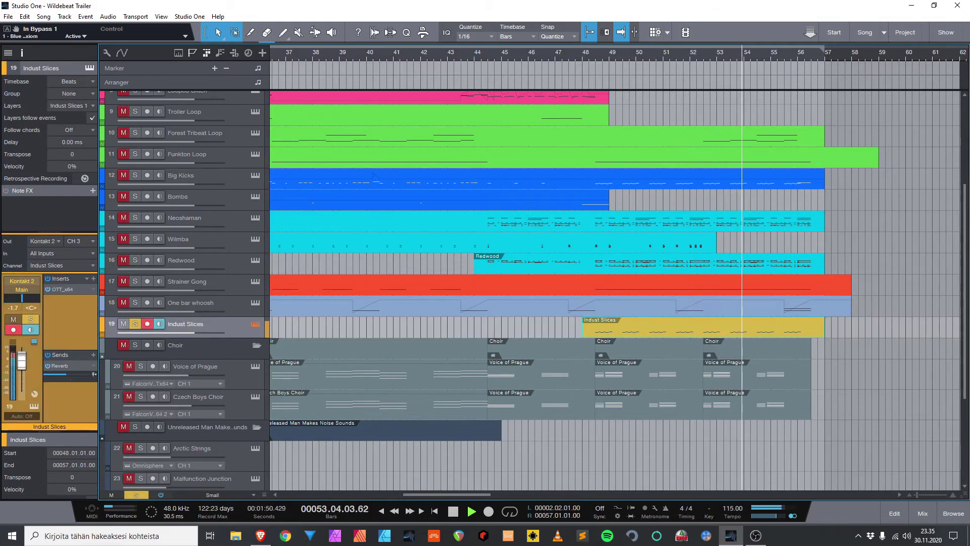
key("F11")
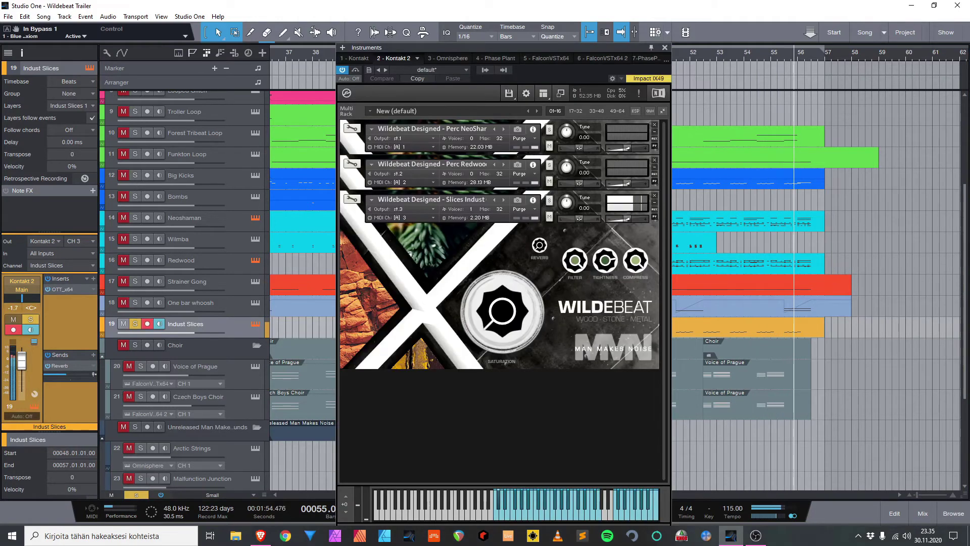
key("F11")
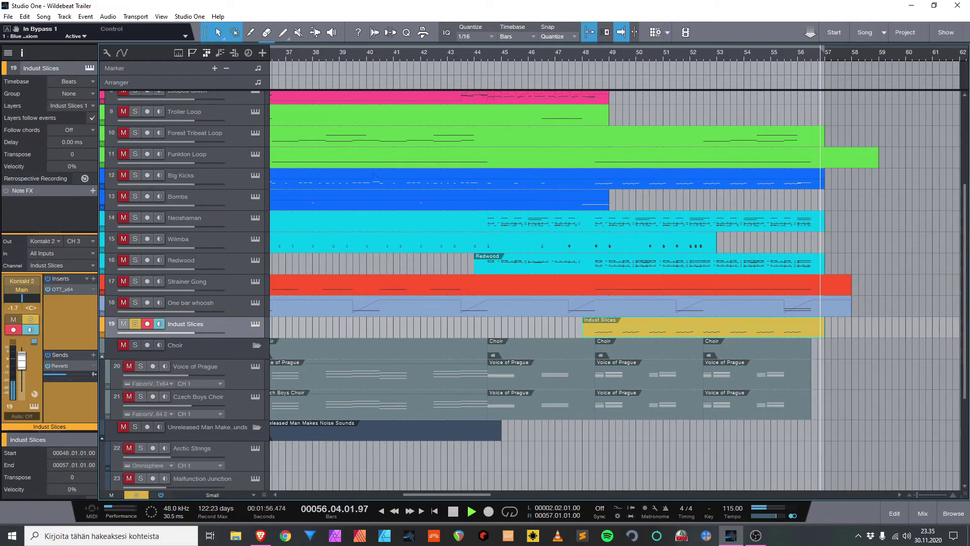
Set the loop range to the Indust Slices part and inspect the track's OTT_x64 insert, closing its window.
key("p")
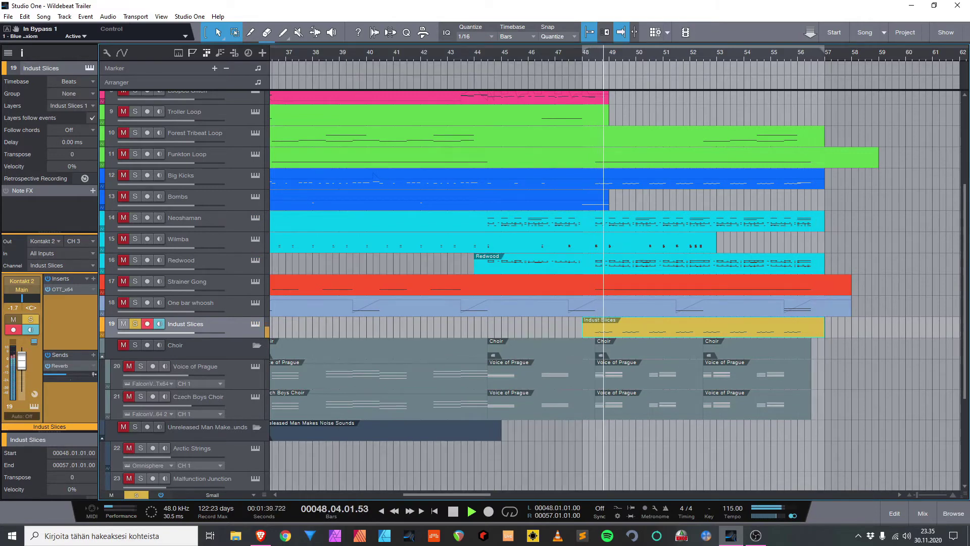
key("F11")
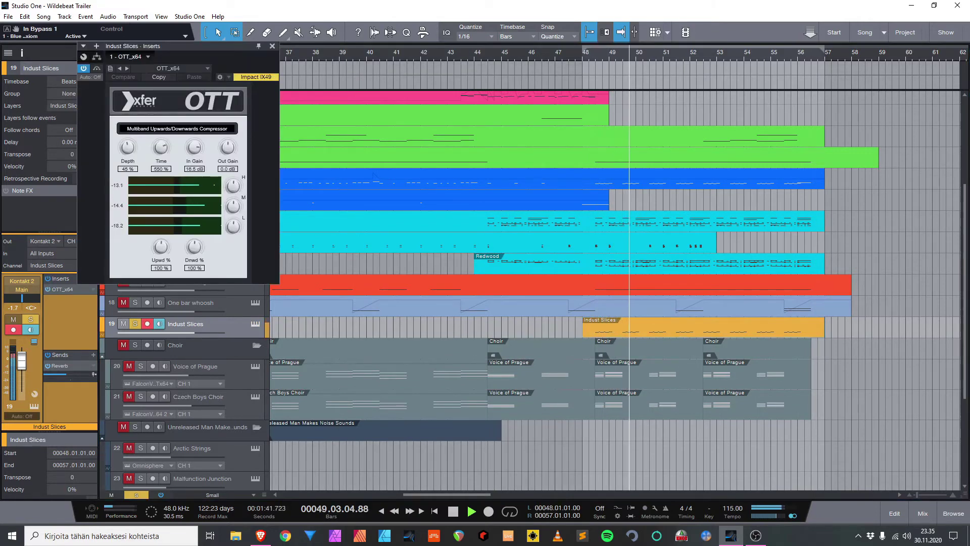
key("F11")
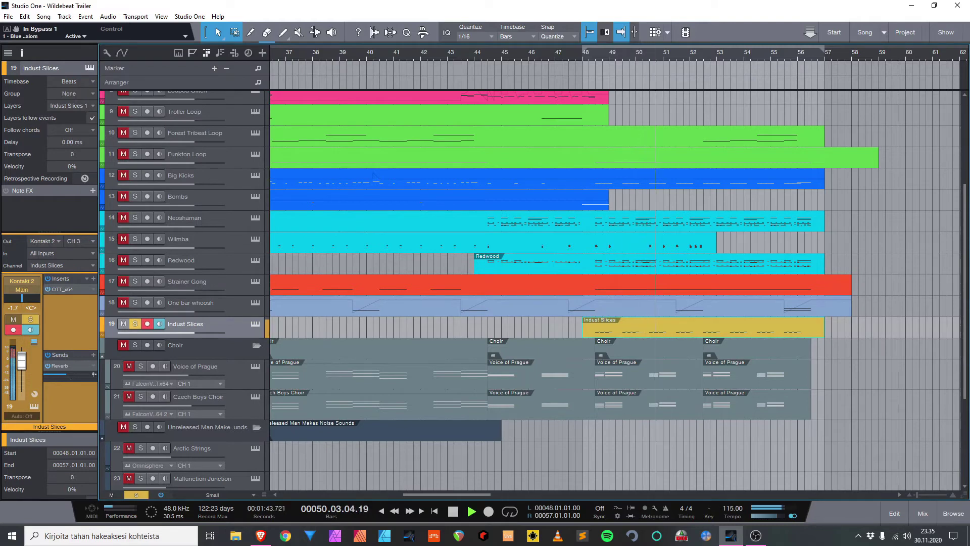
Unsolo Indust Slices and play the full mix from bar 48 while looking over all tracks.
key("s")
scroll(615, 291, "up", 4)
scroll(530, 291, "up", 3)
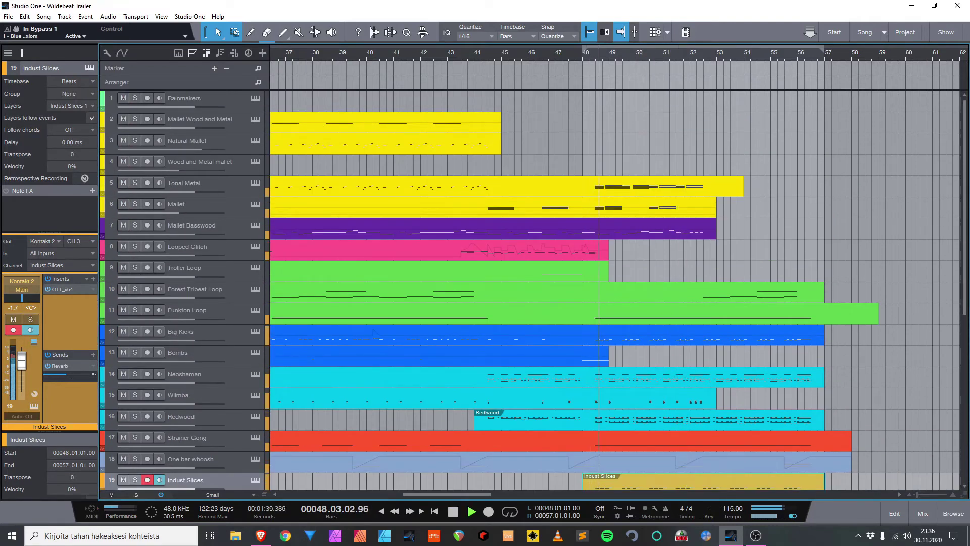
scroll(530, 290, "down", 5)
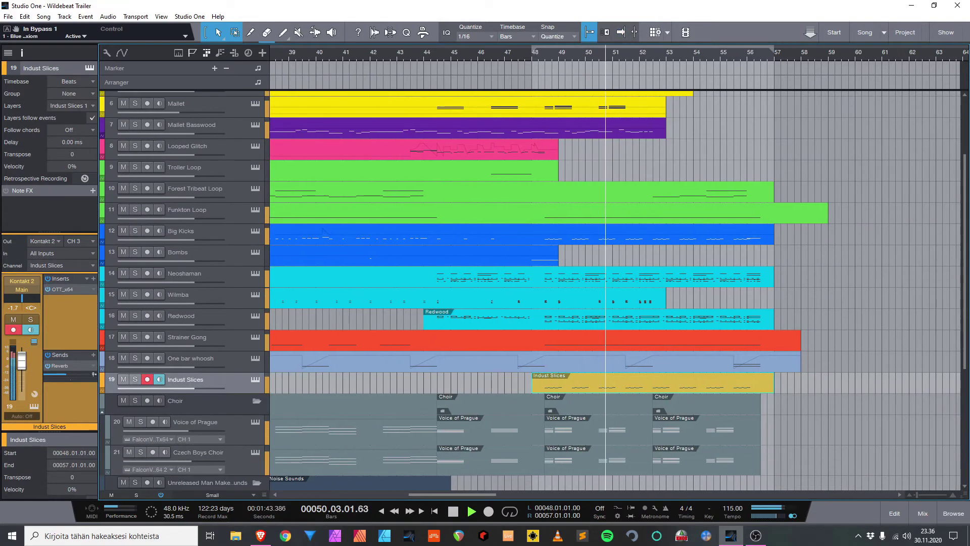
scroll(531, 291, "up", 4)
scroll(530, 290, "up", 1)
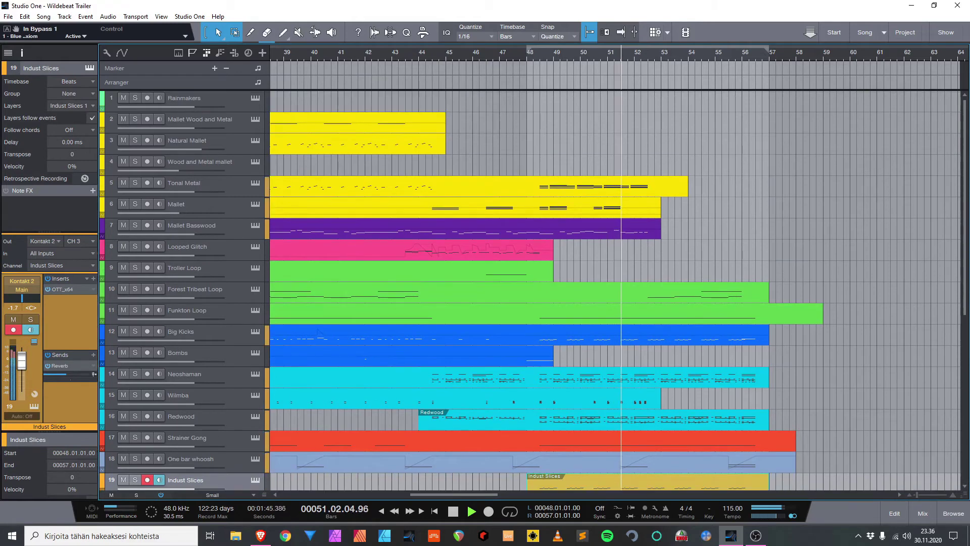
Solo Tonal Metal, Mallet and Mallet Basswood together, play them from bar 48, and stop playback.
left_click(135, 183)
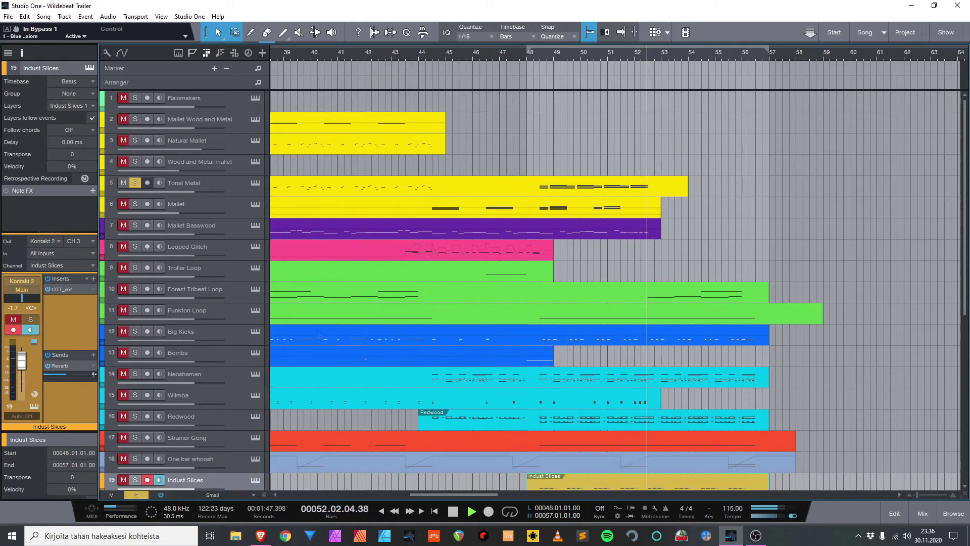
left_click(532, 55)
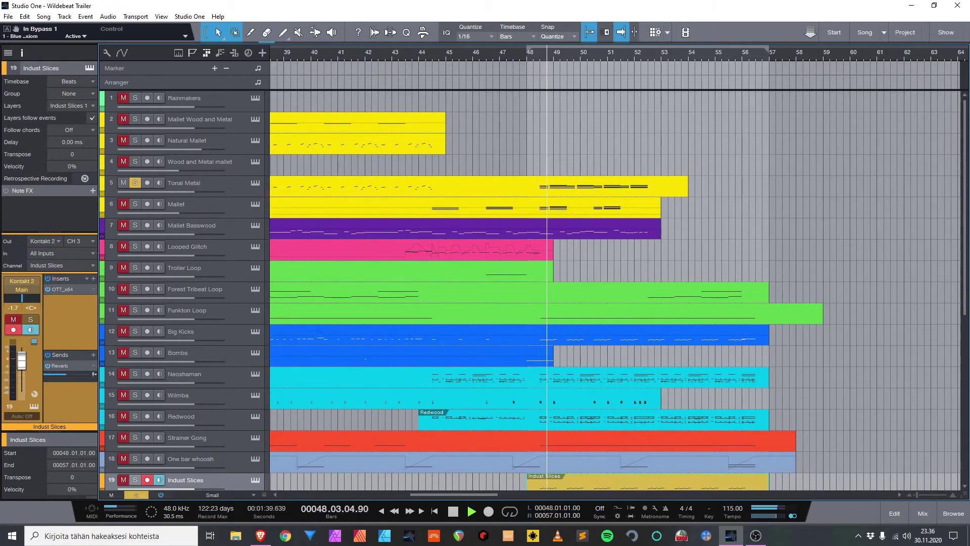
left_click(135, 204)
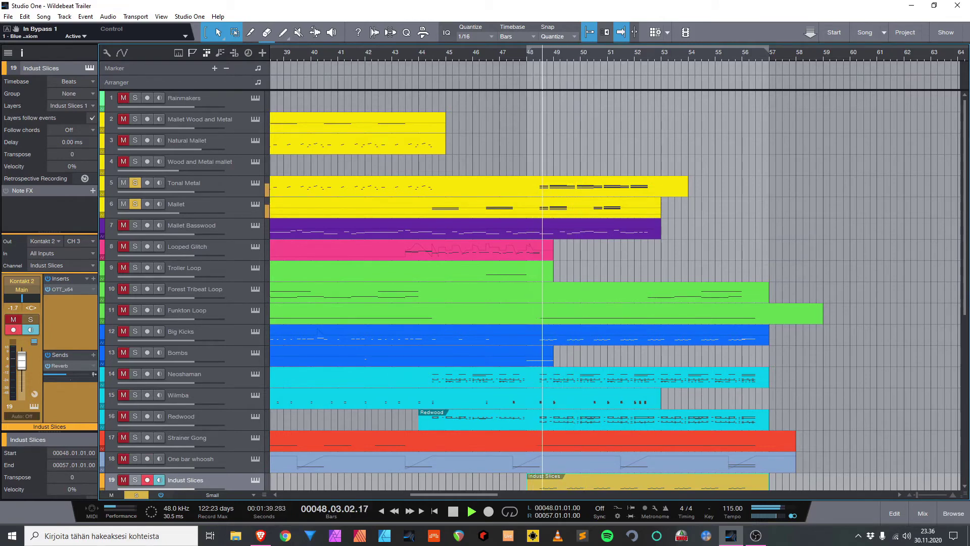
left_click(135, 225)
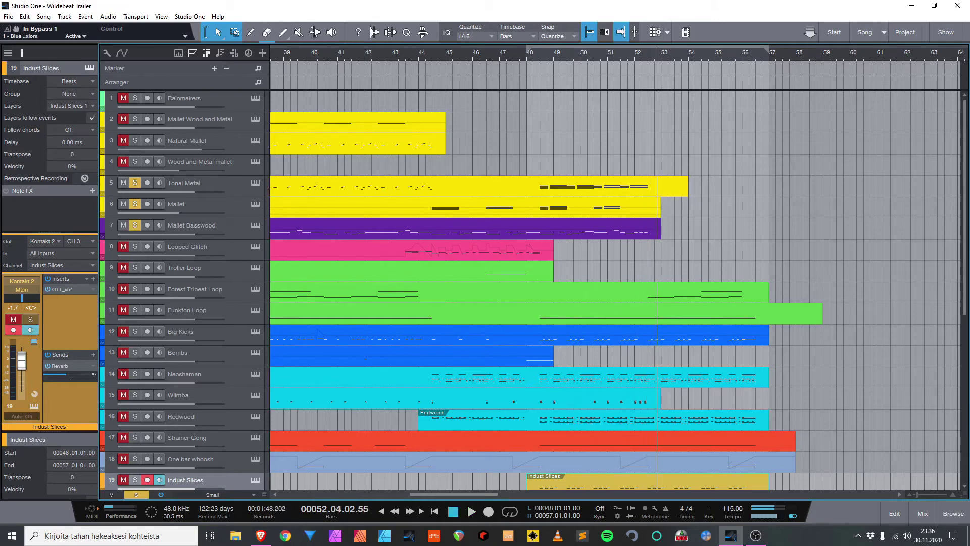
scroll(615, 291, "left", 5)
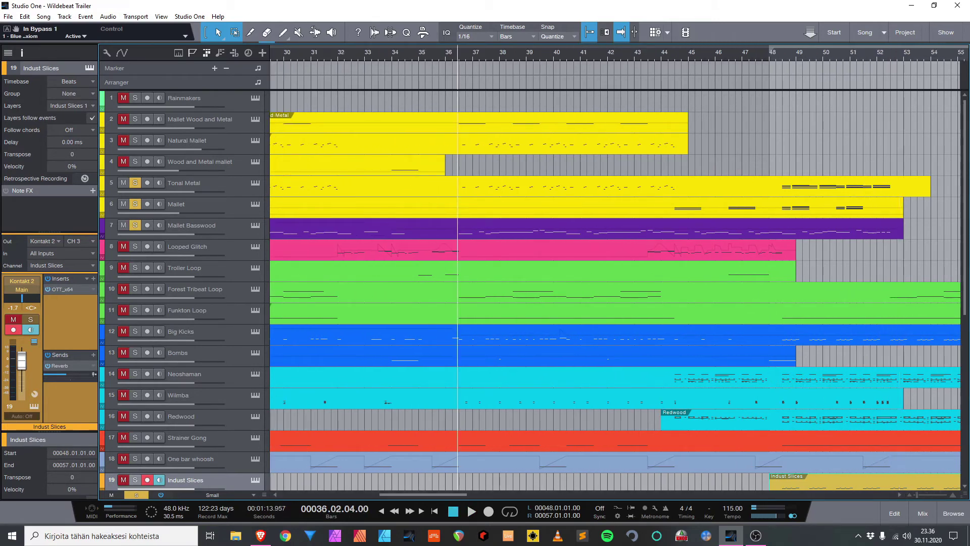
Play the soloed mallet tracks from bar 36 and add Astral, Warhorns and Unprodigal to the solo.
key("space")
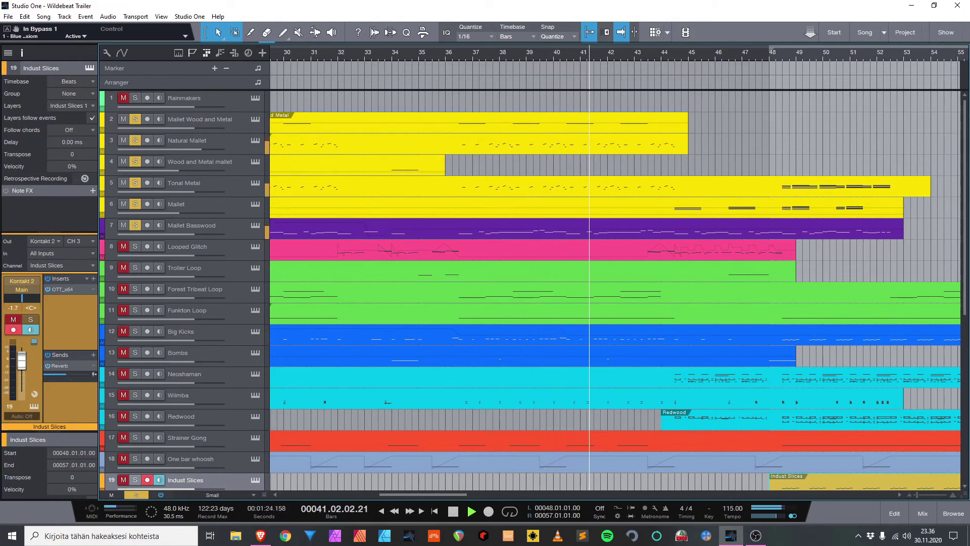
scroll(529, 291, "down", 1)
scroll(529, 291, "down", 10)
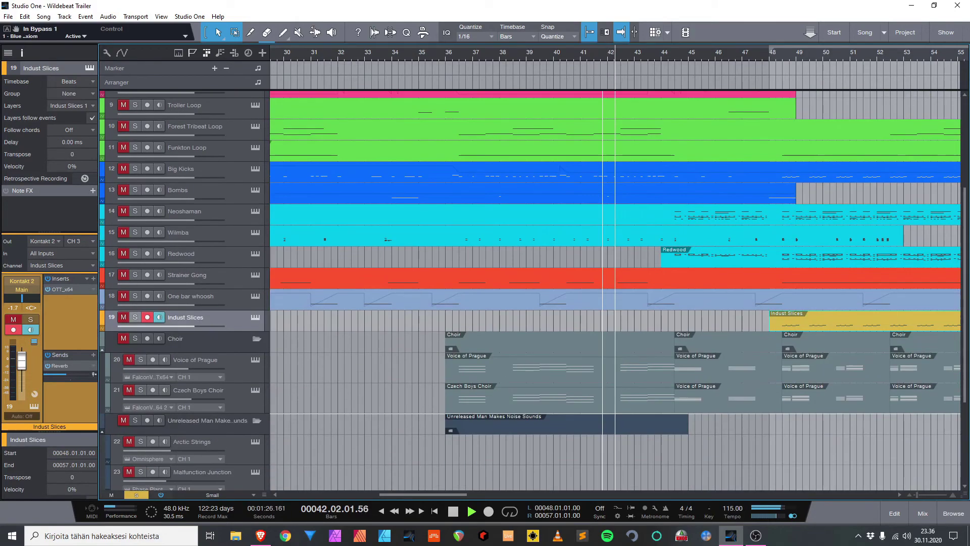
left_click(141, 416)
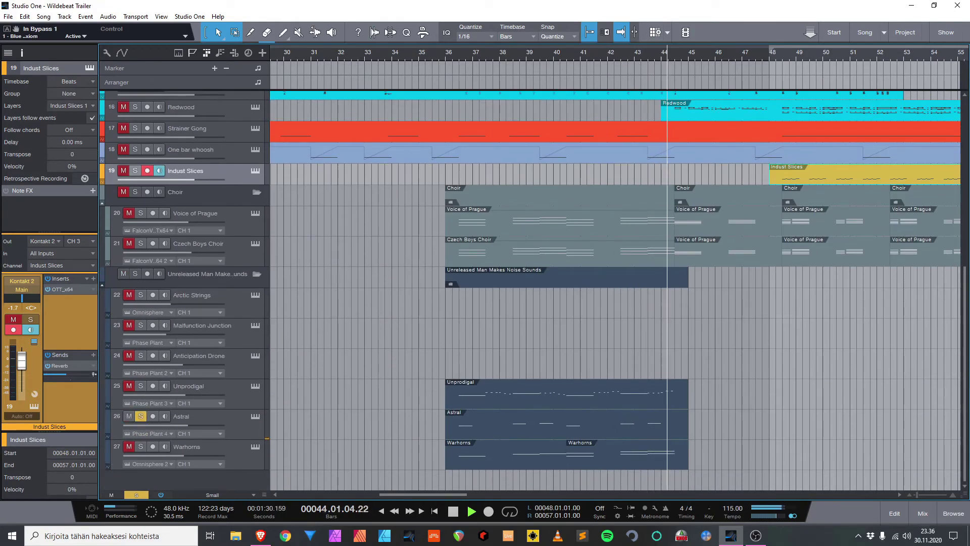
left_click(442, 53)
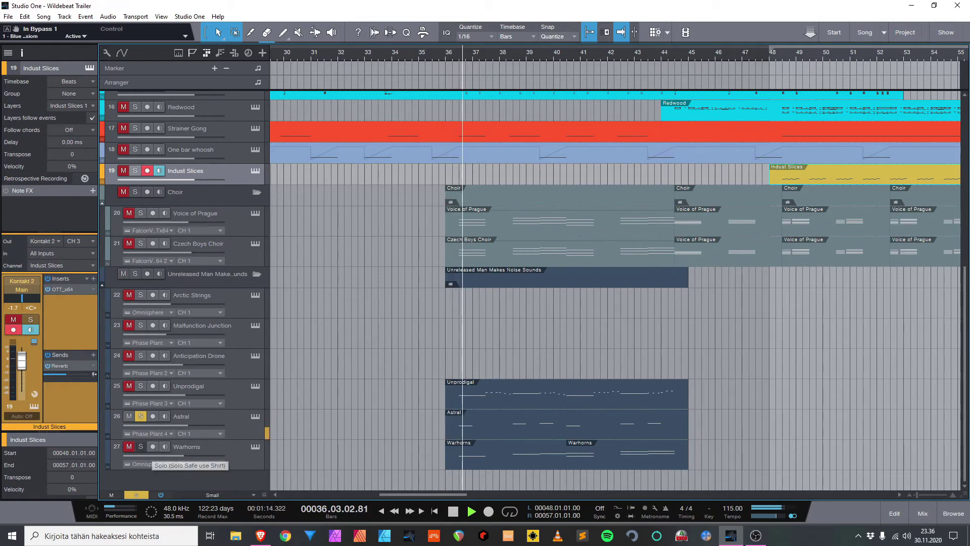
left_click(141, 447)
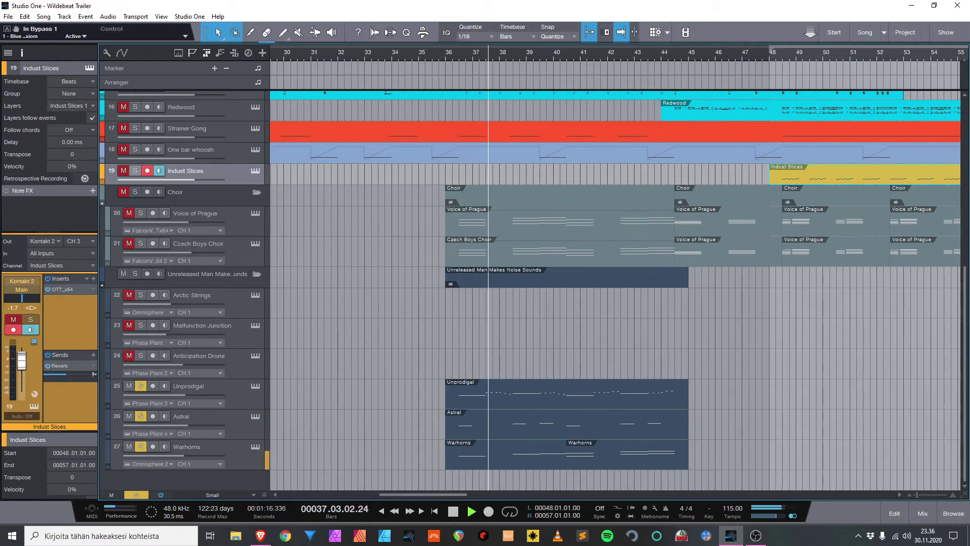
left_click(140, 385)
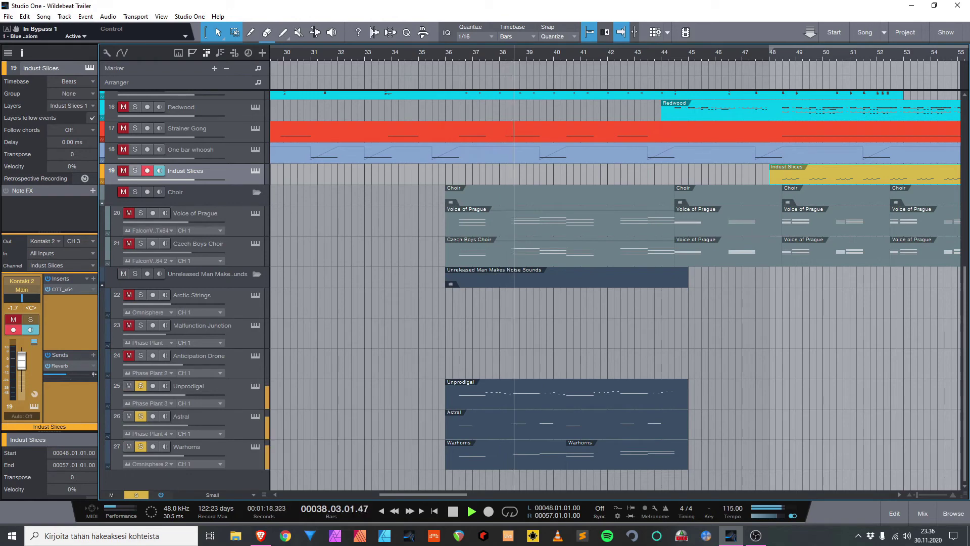
Unsolo Unprodigal, listen with the Choir folder soloed, and clear the Choir, Astral and Warhorns solos.
left_click(140, 386)
left_click(135, 191)
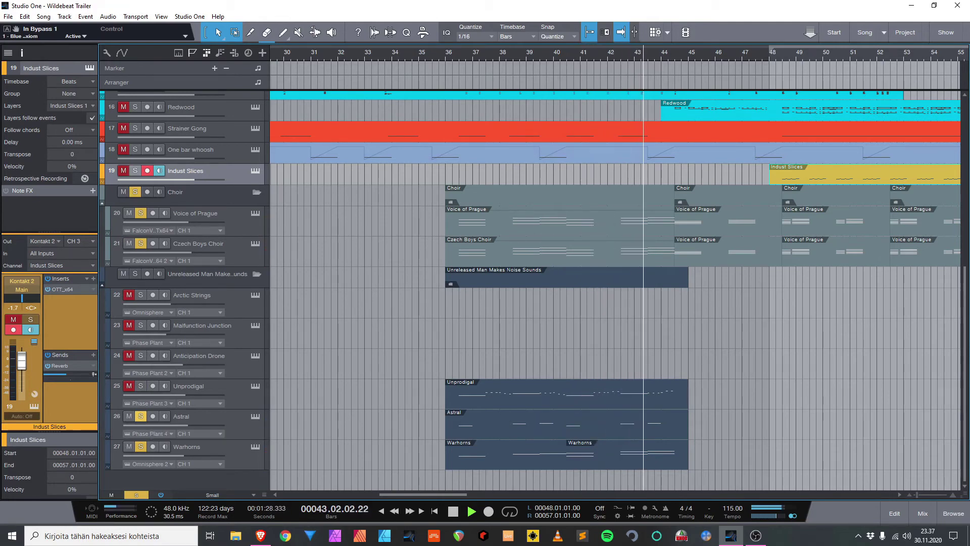
left_click(141, 447, "alt")
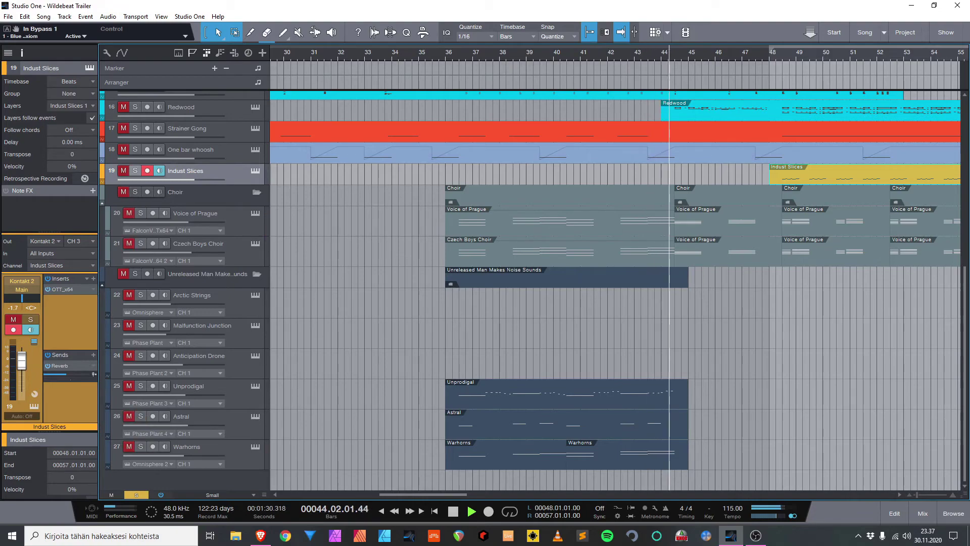
Solo Neoshaman, Indust Slices and Redwood together with the mallet tracks to hear the section before bar 48.
scroll(530, 292, "up", 10)
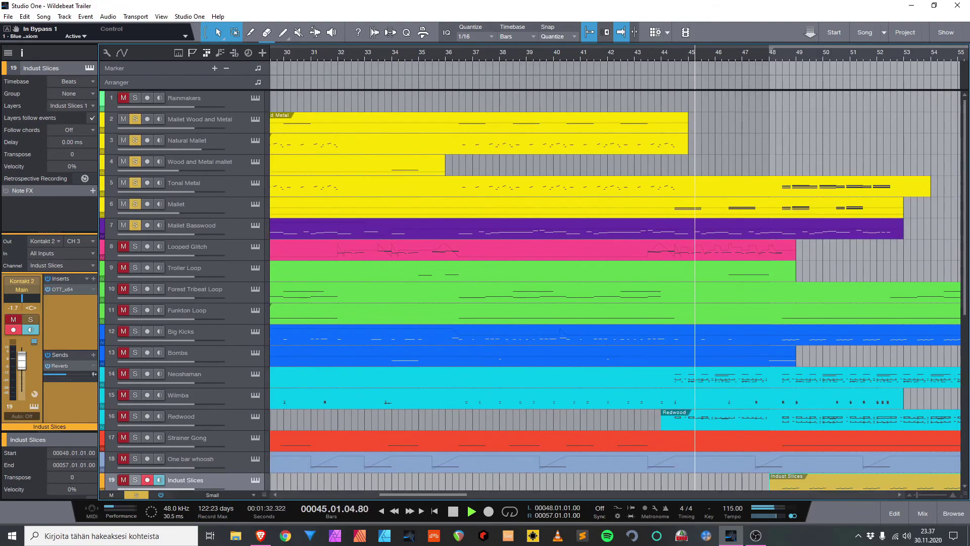
scroll(615, 291, "right", 10)
scroll(530, 291, "down", 3)
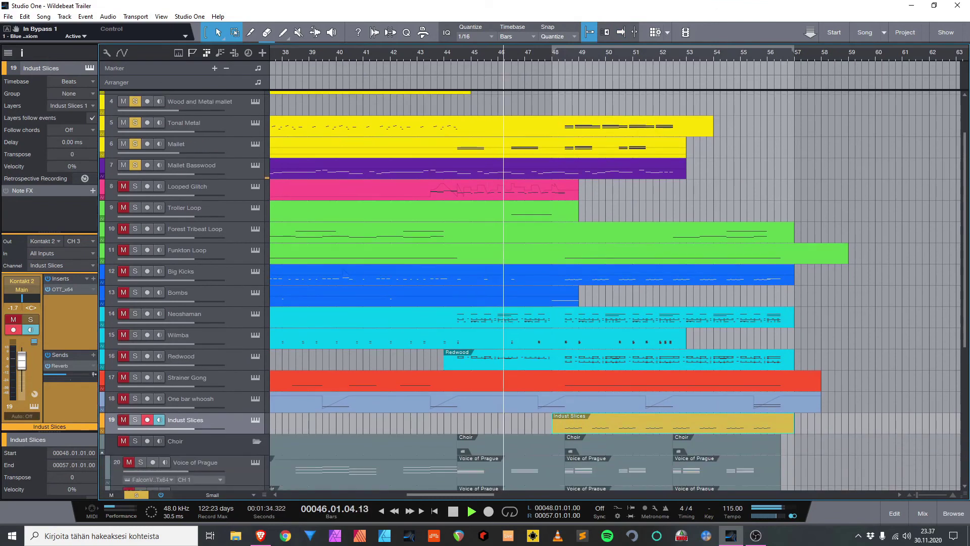
left_click(135, 313)
left_click(135, 420)
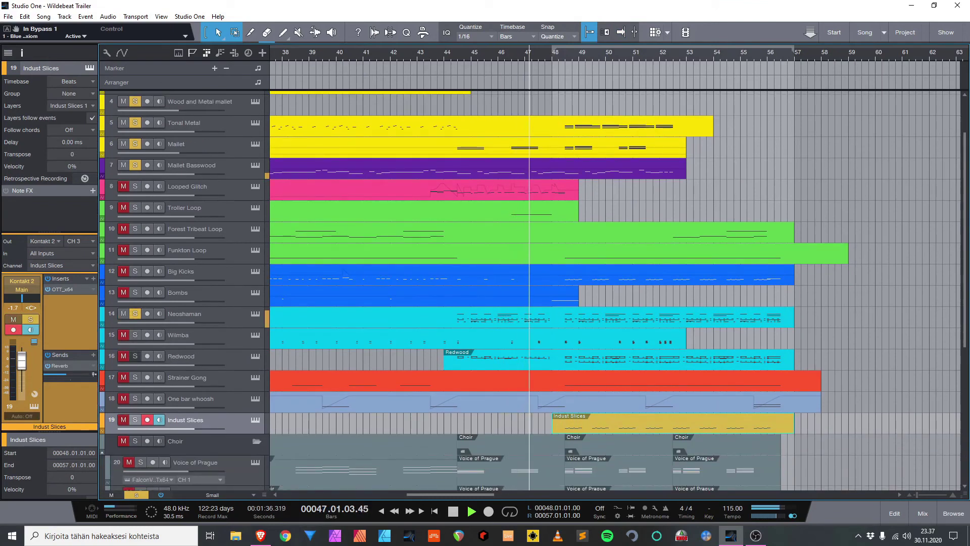
left_click(135, 356)
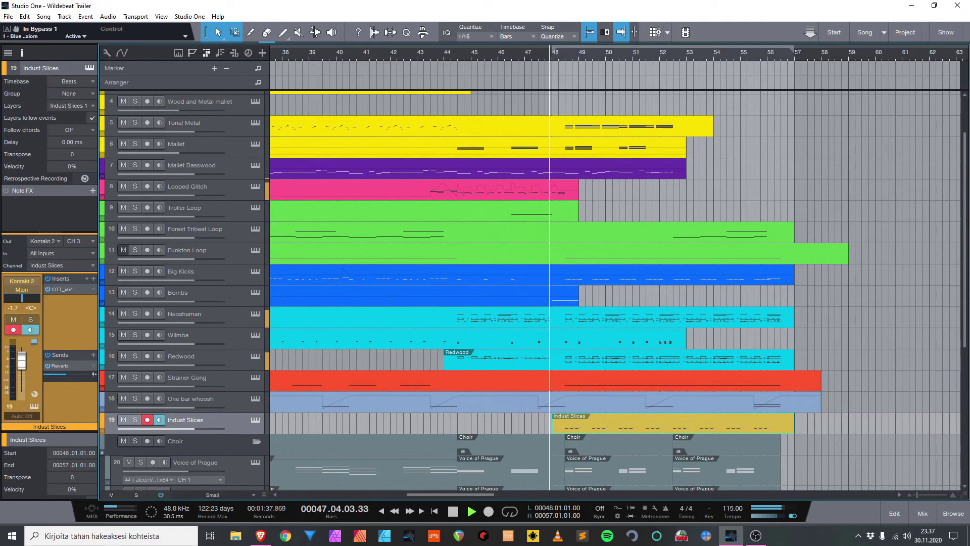
Solo Funkton Loop, Forest Tribeat Loop and Troller Loop and play them from about bar 36.
left_click(135, 250)
left_click(134, 229)
left_click(135, 207)
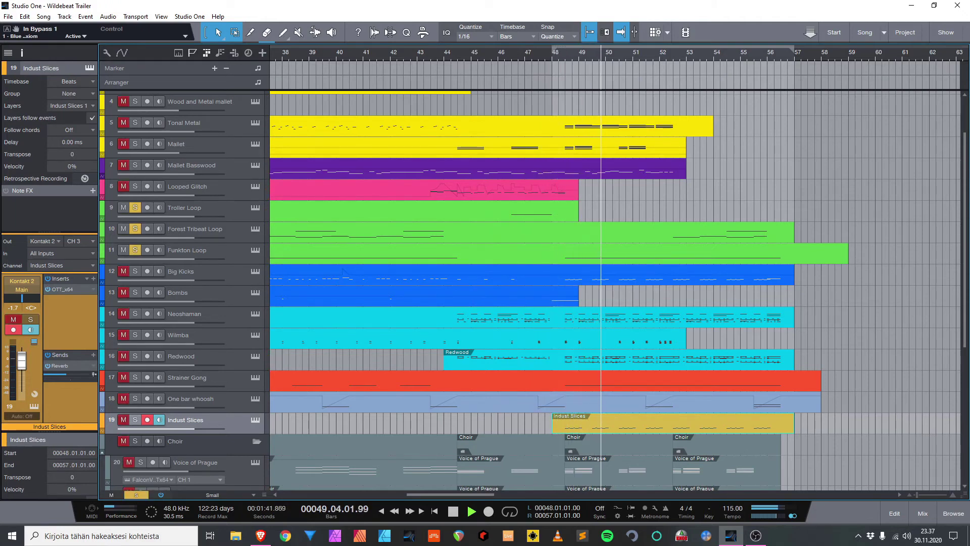
key("space")
scroll(615, 291, "left", 3)
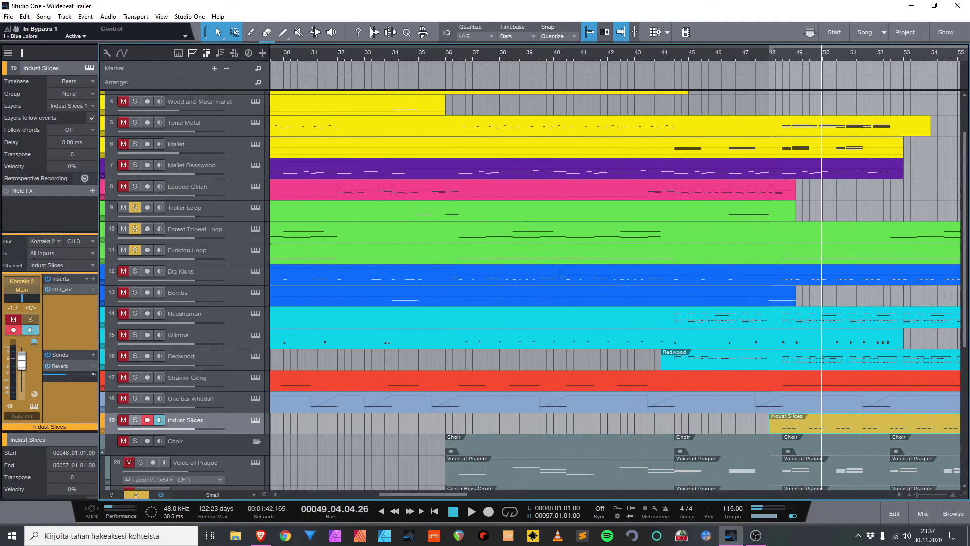
left_click(452, 56)
key("space")
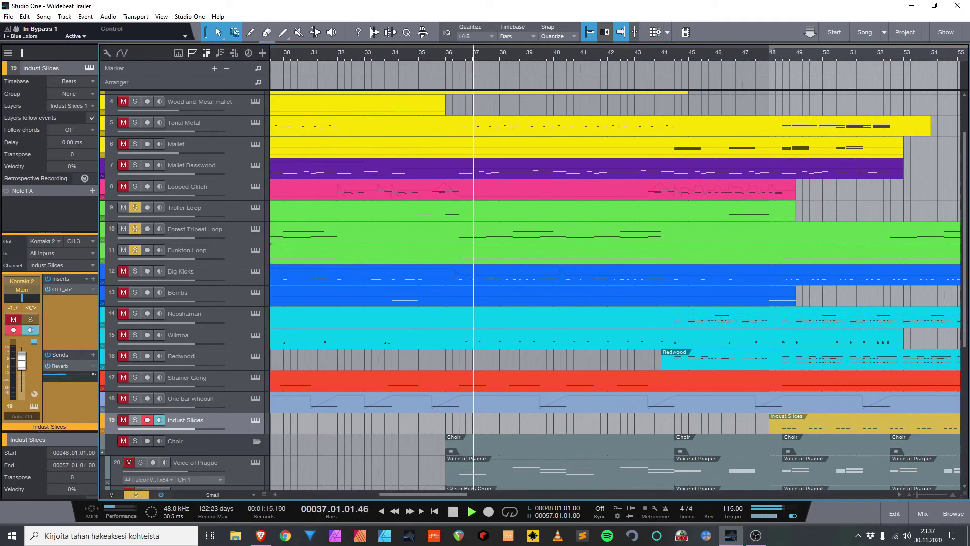
Restart playback from about bar 28 with Looped Glitch and Big Kicks added to the loop solos.
key("space")
scroll(614, 291, "left", 3)
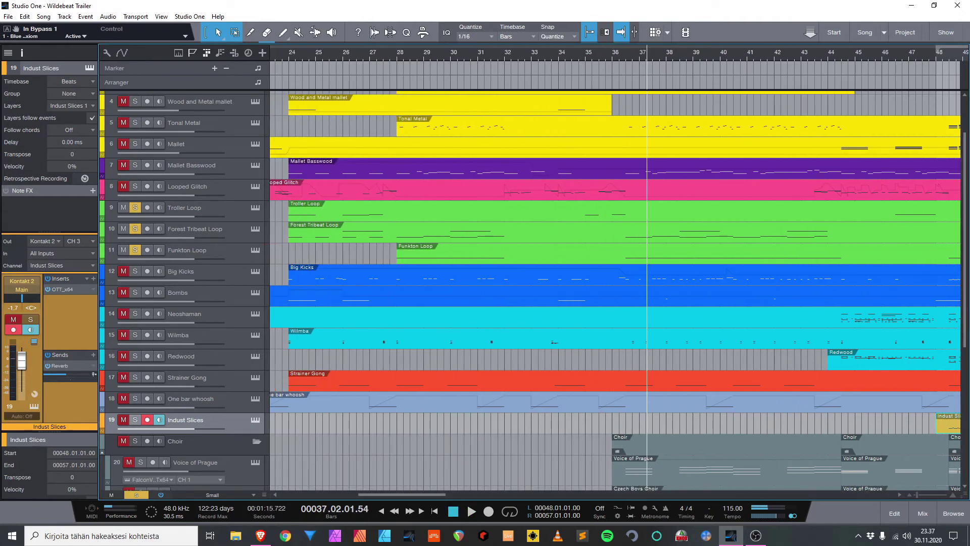
key("space")
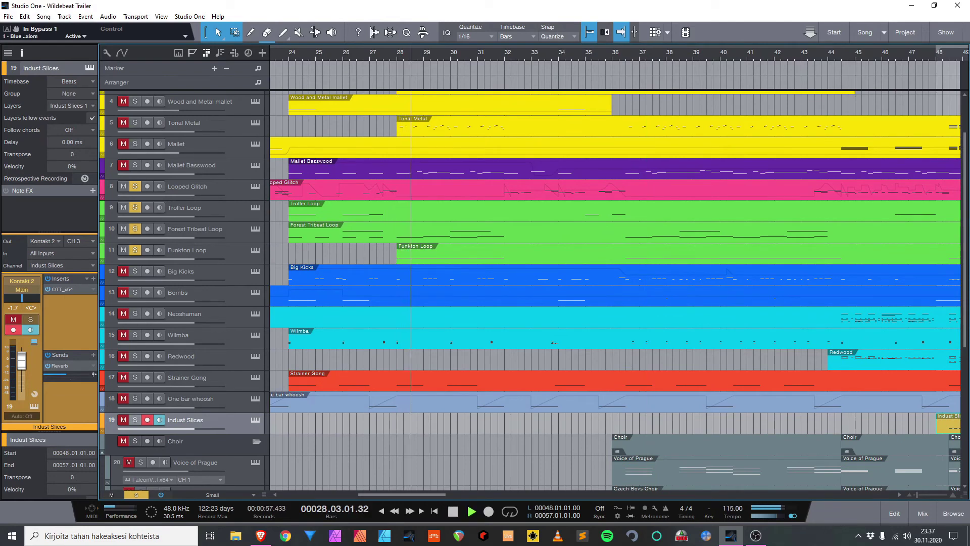
scroll(614, 291, "up", 3)
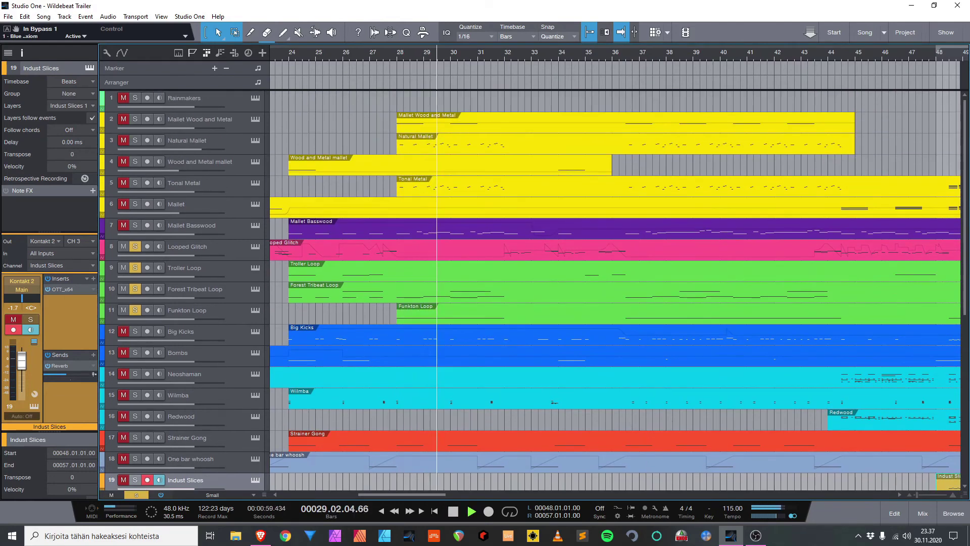
scroll(615, 291, "down", 3)
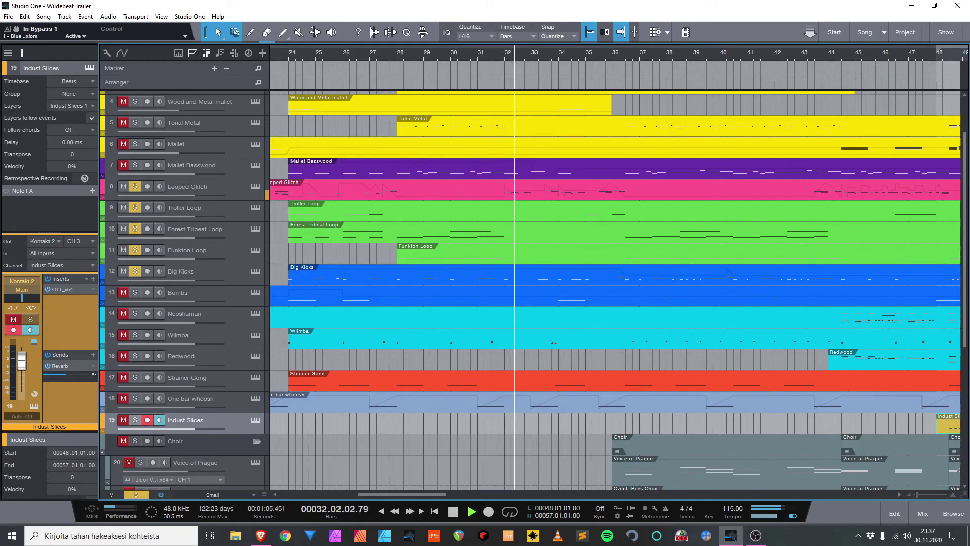
Solo Mallet Basswood as well, inspect its Trackspacer insert, and close the plug-in window.
left_click(134, 165)
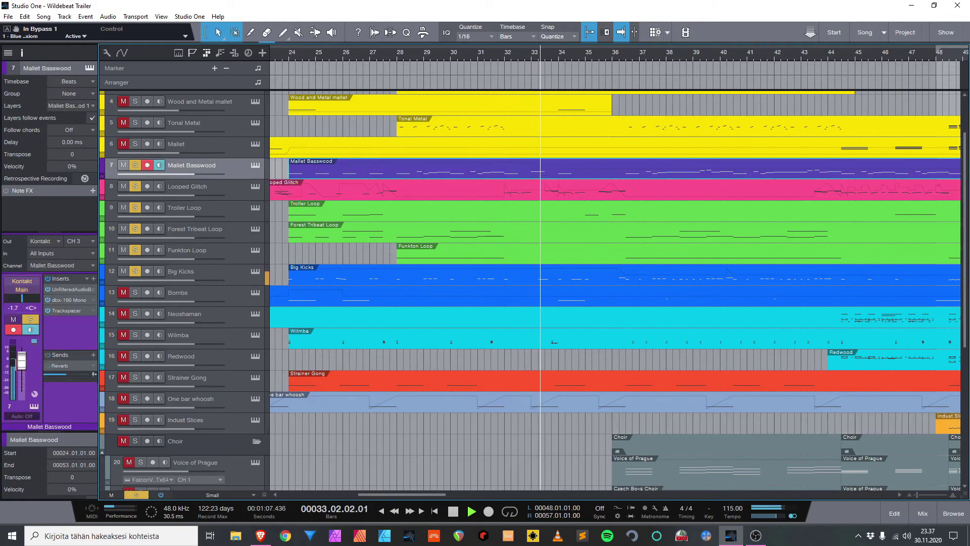
double_click(66, 310)
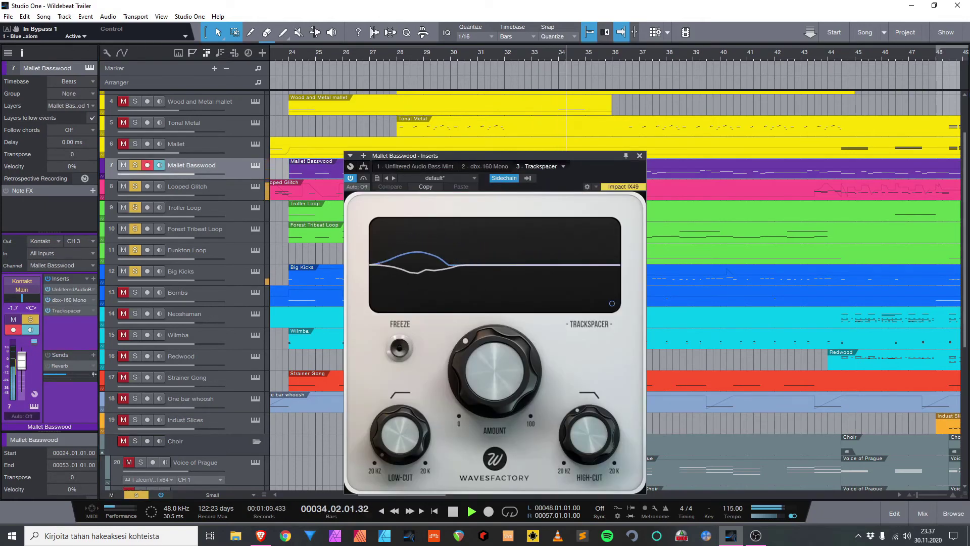
key("Escape")
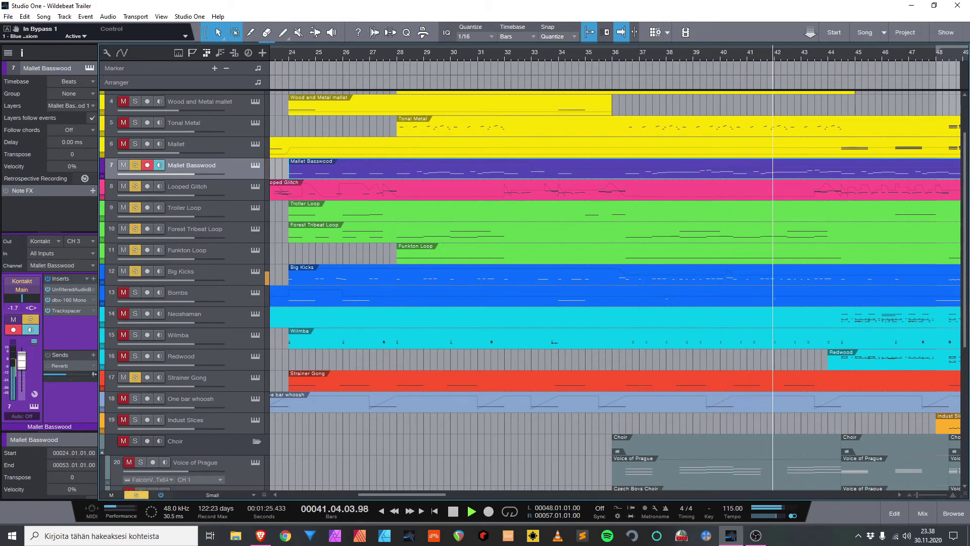
Clear all solos, set the loop range to the Mallet Basswood part, and stop playback.
left_click(136, 495)
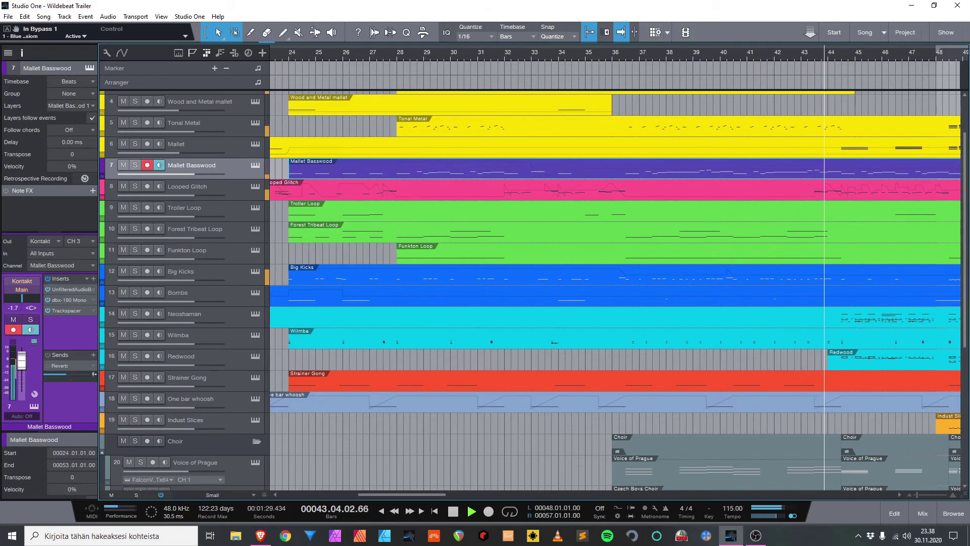
scroll(531, 291, "up", 3)
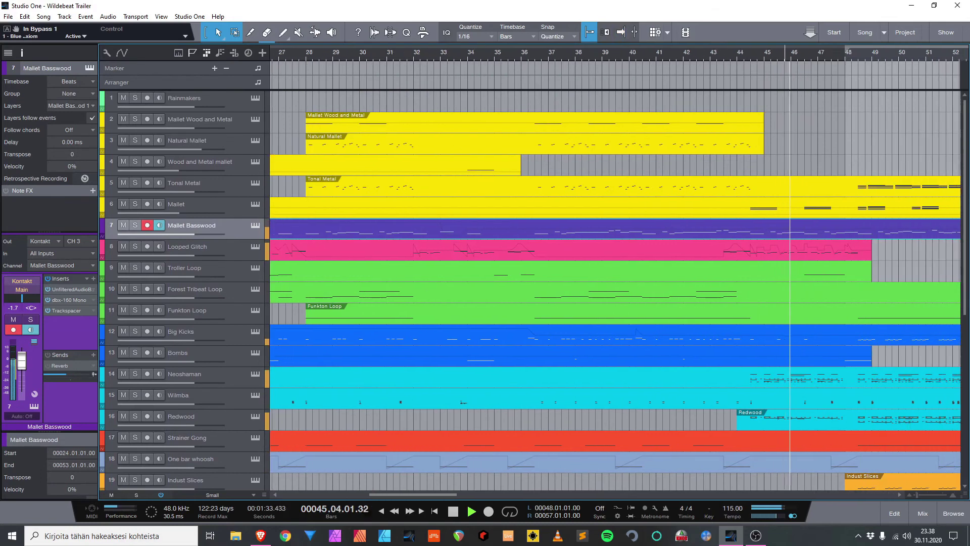
key("p")
key("space")
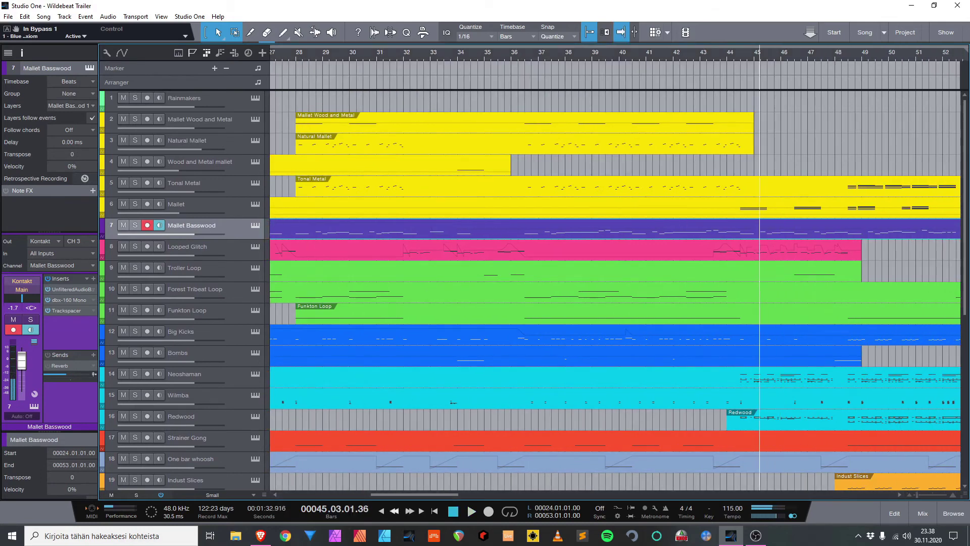
Rewind to the start of the song and play the full mix with the whole arrangement in view.
key("KP_Subtract")
key("KP_Subtract")
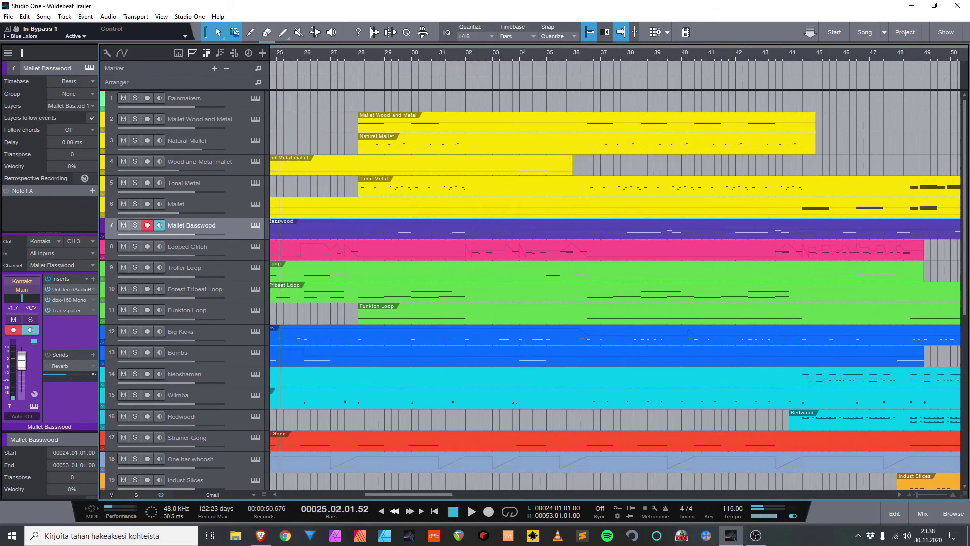
key("KP_Subtract")
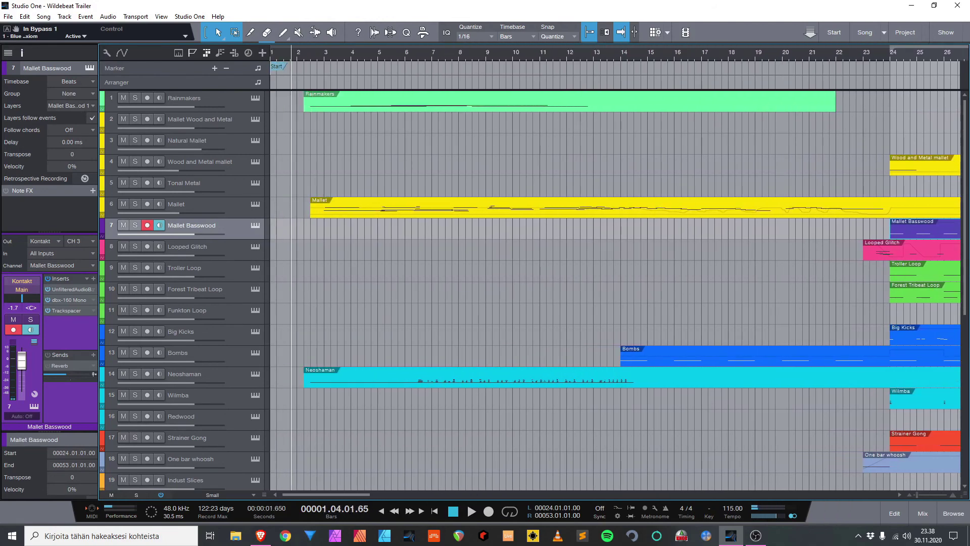
key("space")
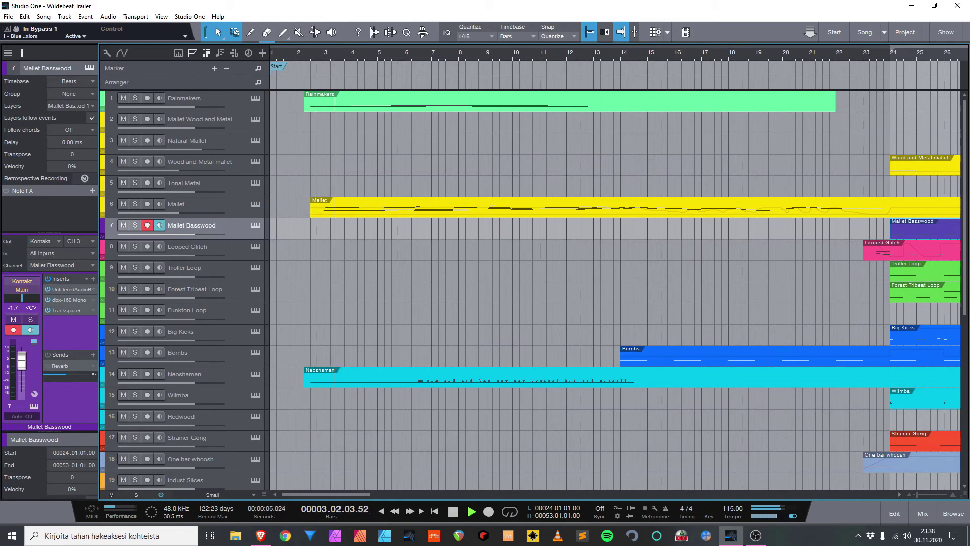
key("w")
key("w")
key("w")
key("w")
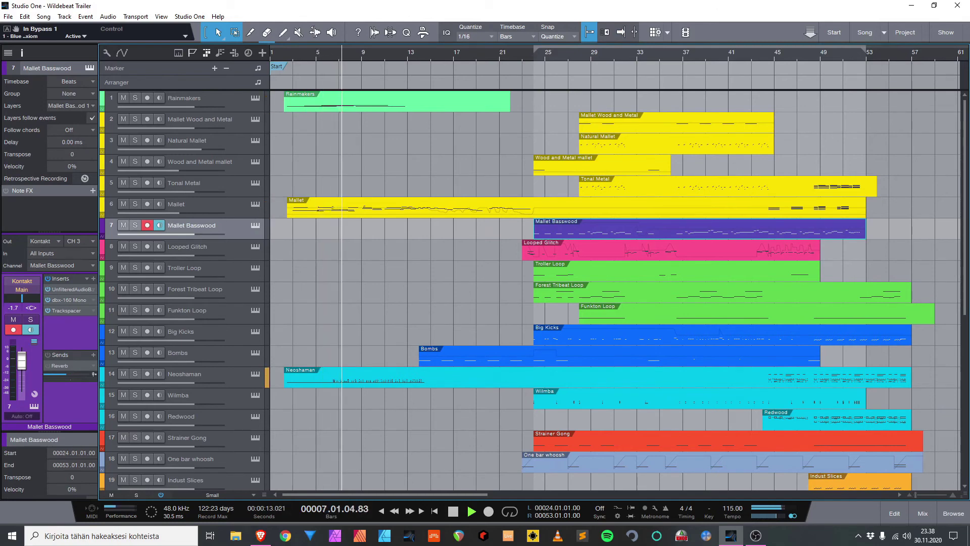
Look over the channels and inserts in the mixer console, close it, and select the Mallet Wood and Metal part.
key("F3")
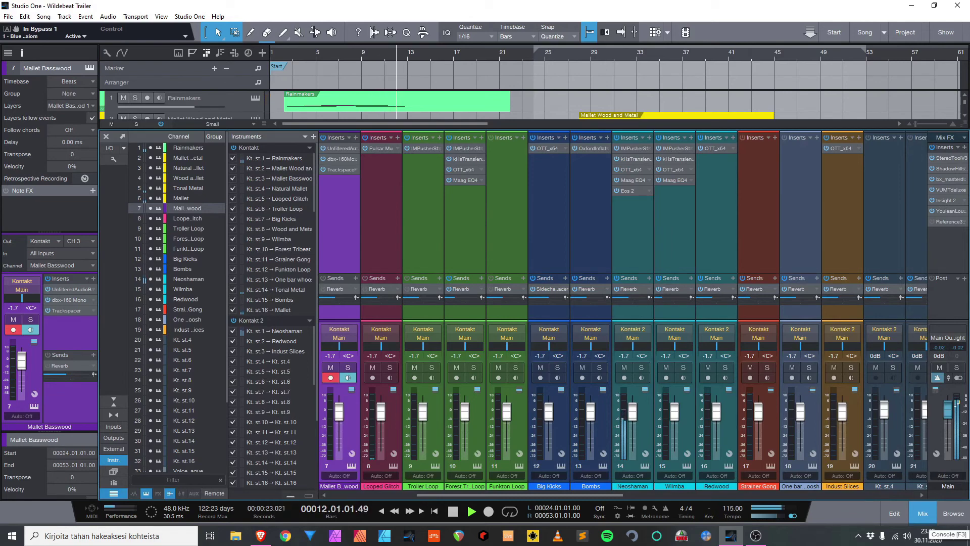
left_click_drag(521, 495, 434, 495)
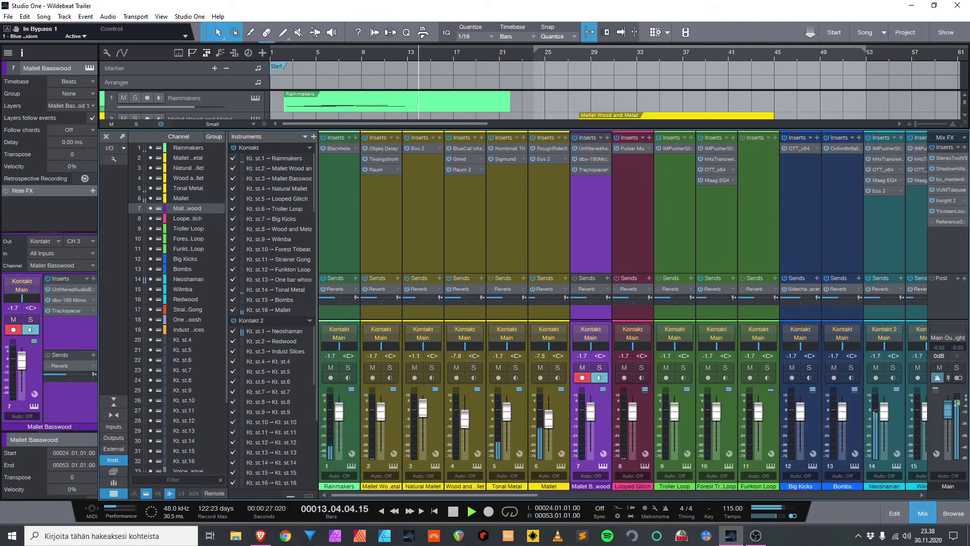
scroll(623, 309, "right", 1)
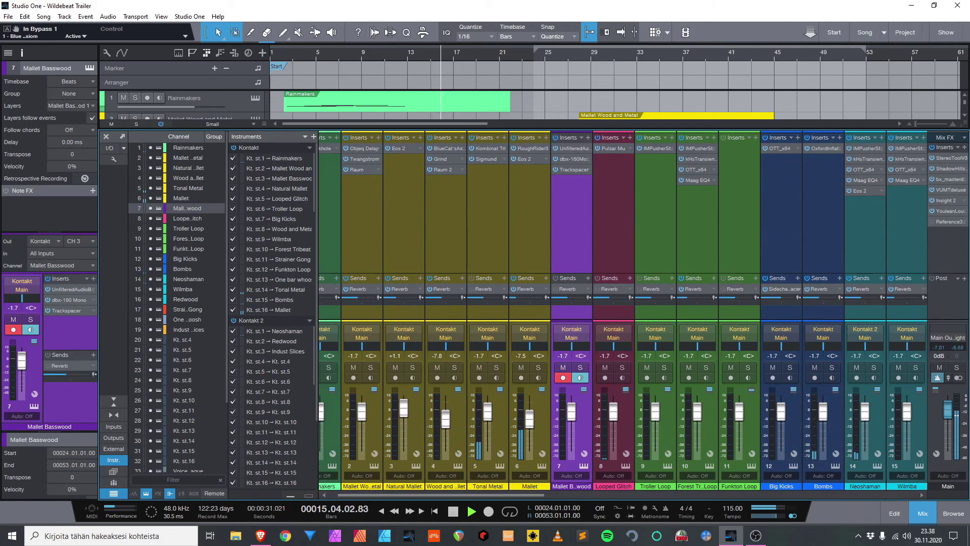
scroll(623, 310, "left", 1)
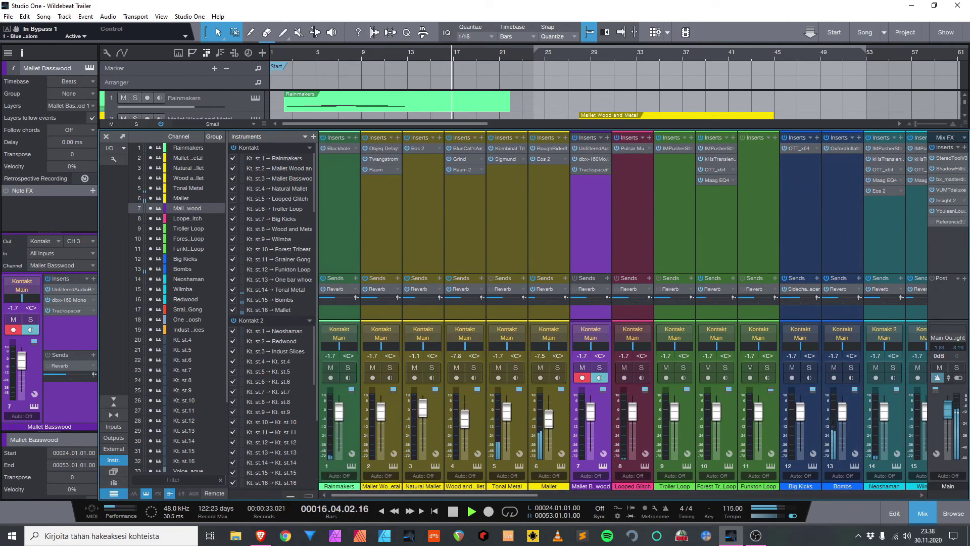
key("F3")
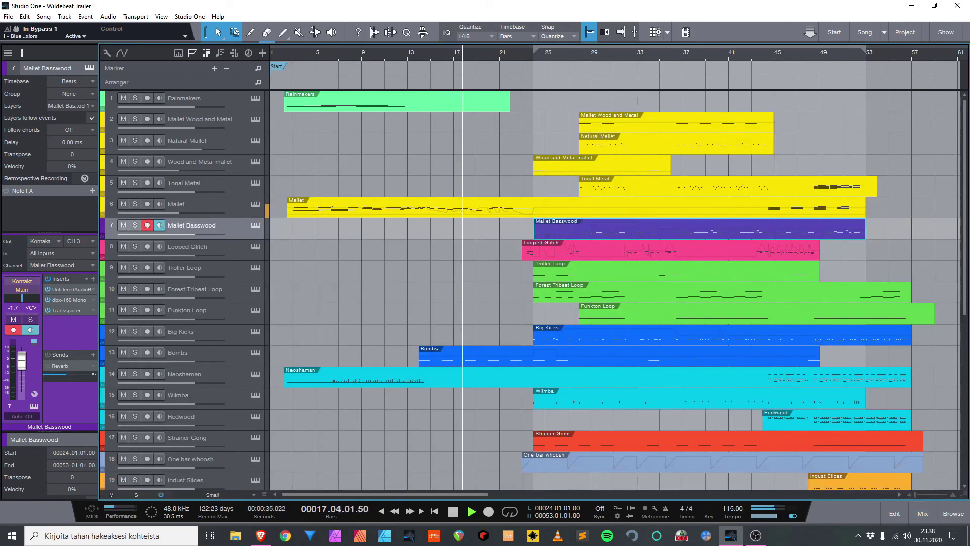
left_click(677, 123)
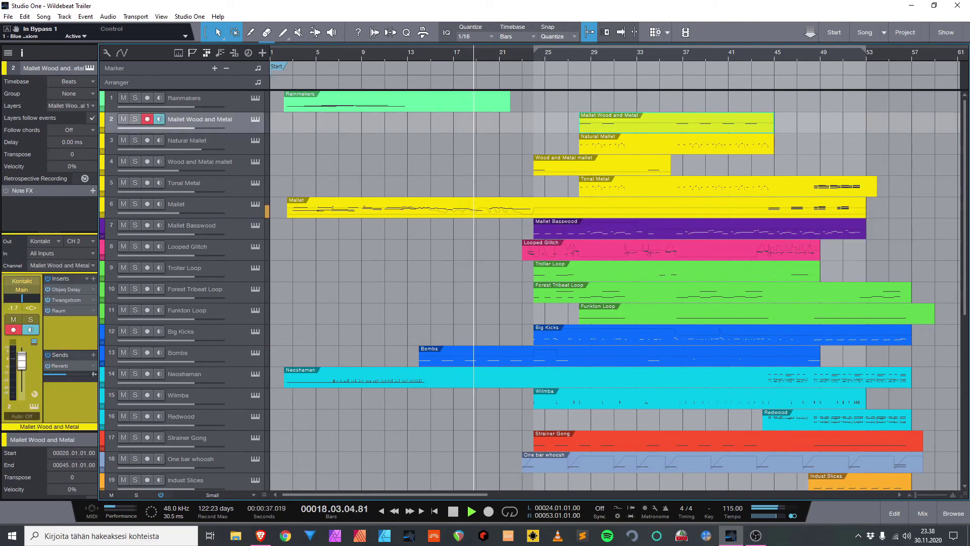
Open the Mallet Wood and Metal track's Objeq Delay and Twangstrom inserts in separate pinned windows and arrange them for viewing.
key("F11")
left_click(433, 127)
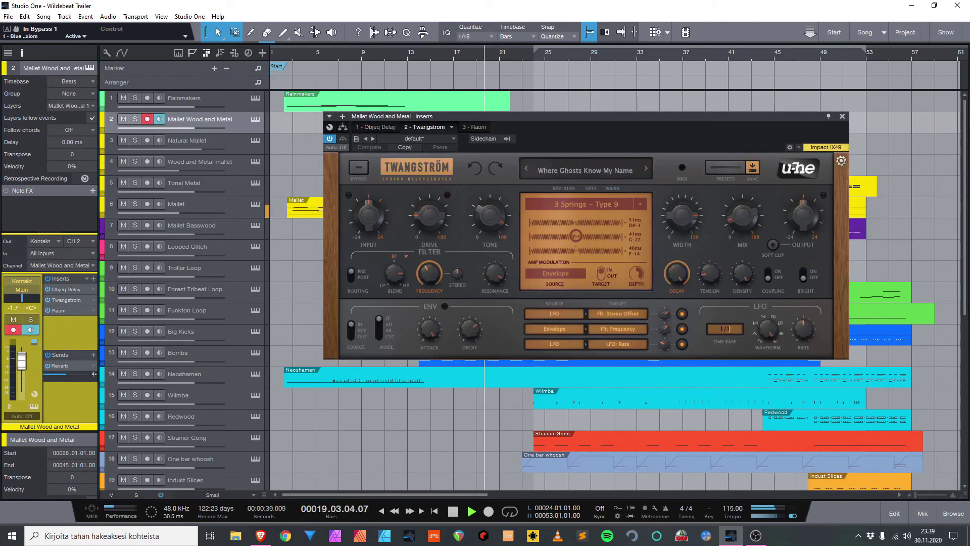
left_click_drag(613, 117, 610, 166)
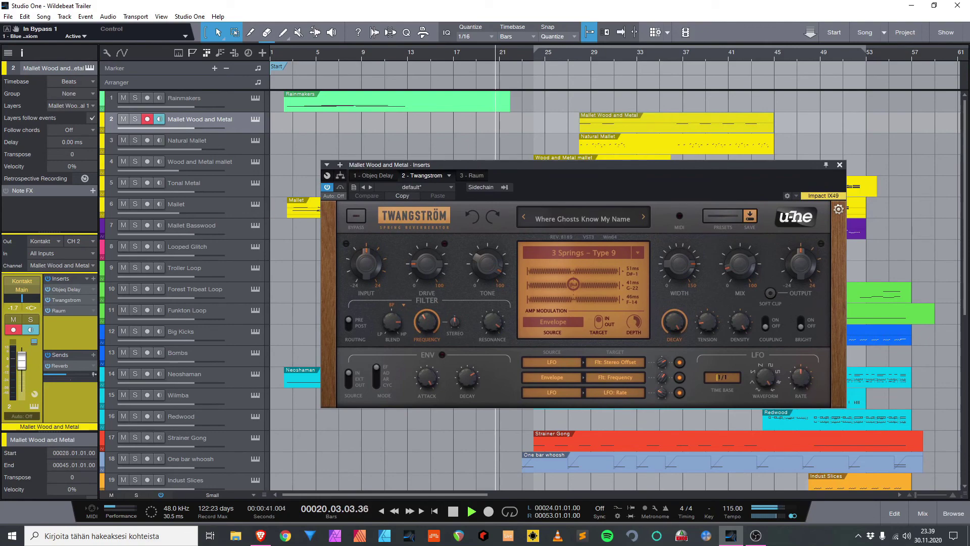
key("F11")
key("F11")
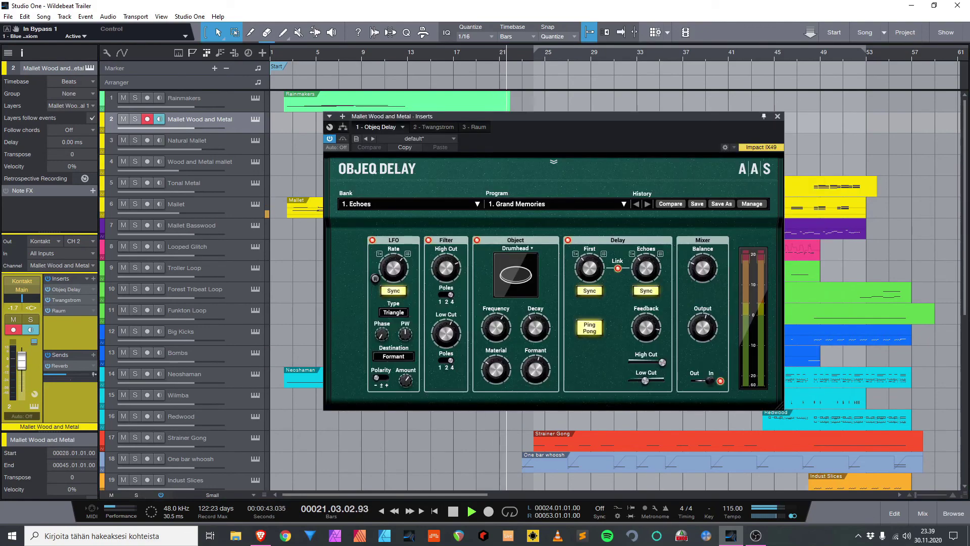
left_click_drag(592, 118, 538, 101)
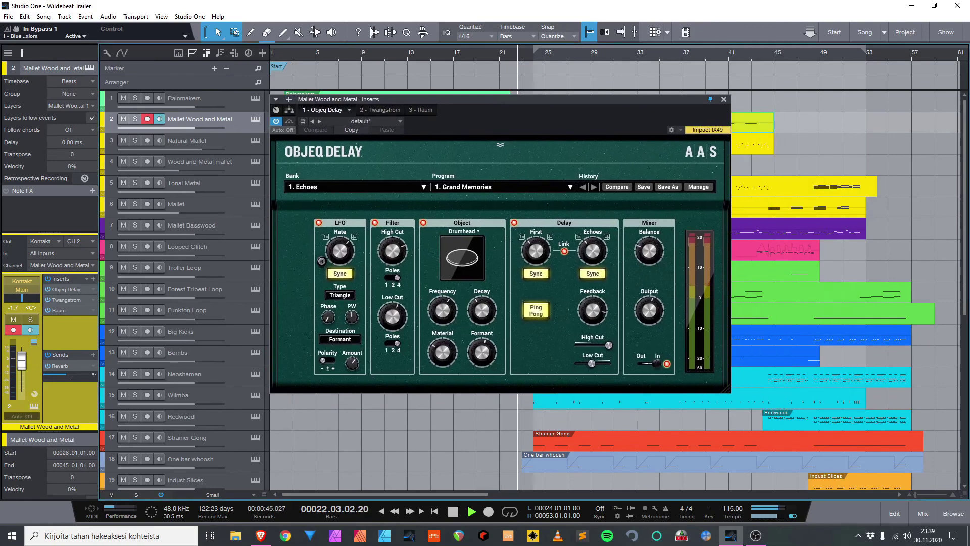
key("F11")
left_click_drag(655, 174, 746, 174)
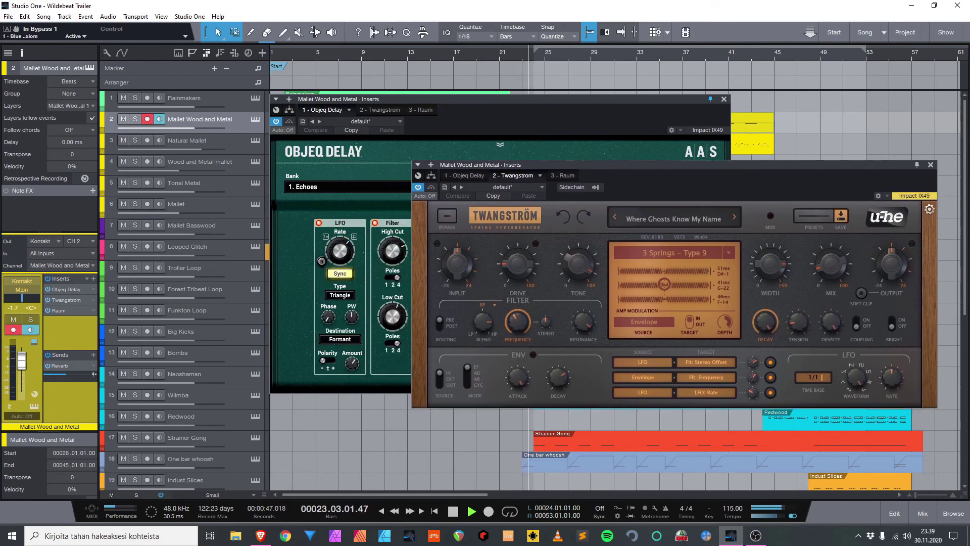
left_click(917, 164)
Open the track's Raum insert in front of the other plug-ins for inspection, and close all three plug-in windows.
double_click(59, 311)
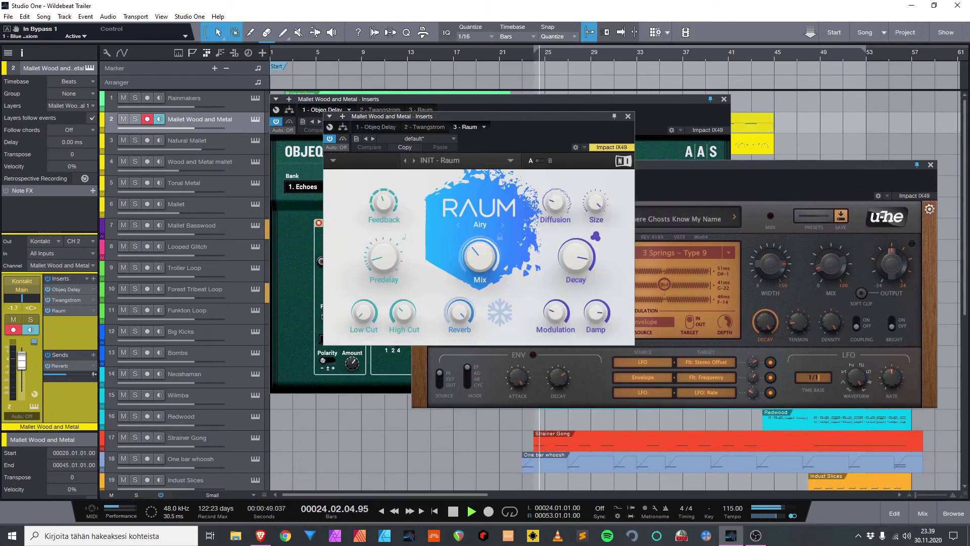
left_click_drag(549, 117, 600, 209)
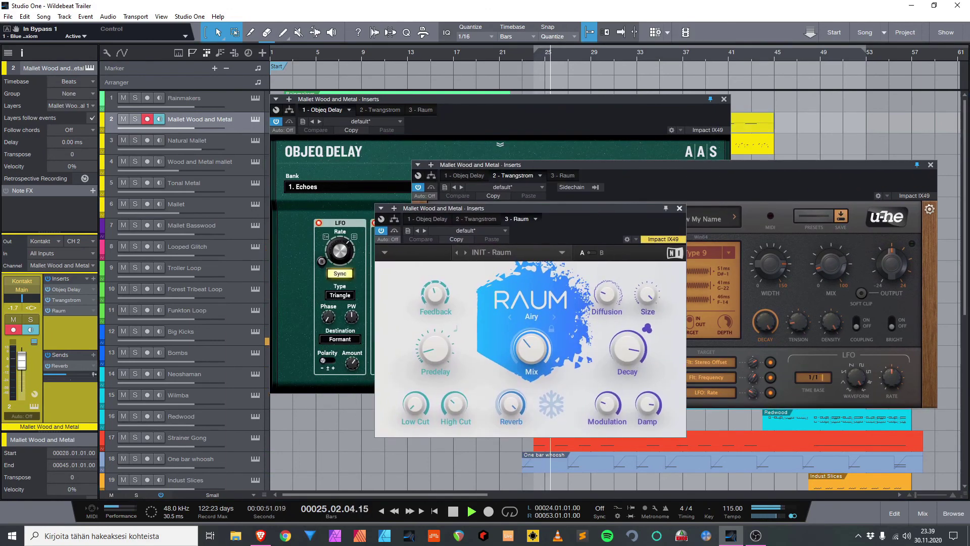
left_click(680, 208)
left_click(931, 165)
left_click(725, 99)
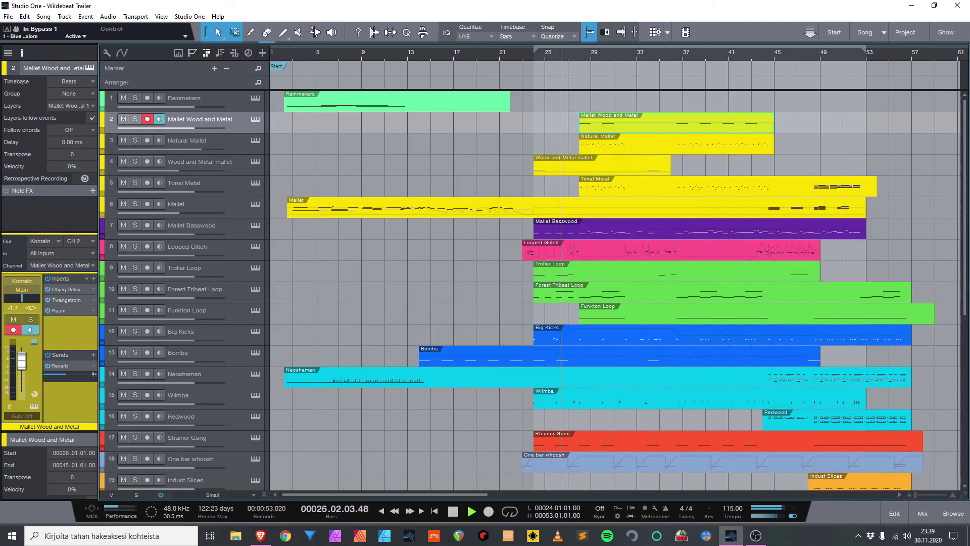
Step through the tracks from Natural Mallet to Mallet Basswood to view their inserts, and select the Rainmakers part.
key("Down")
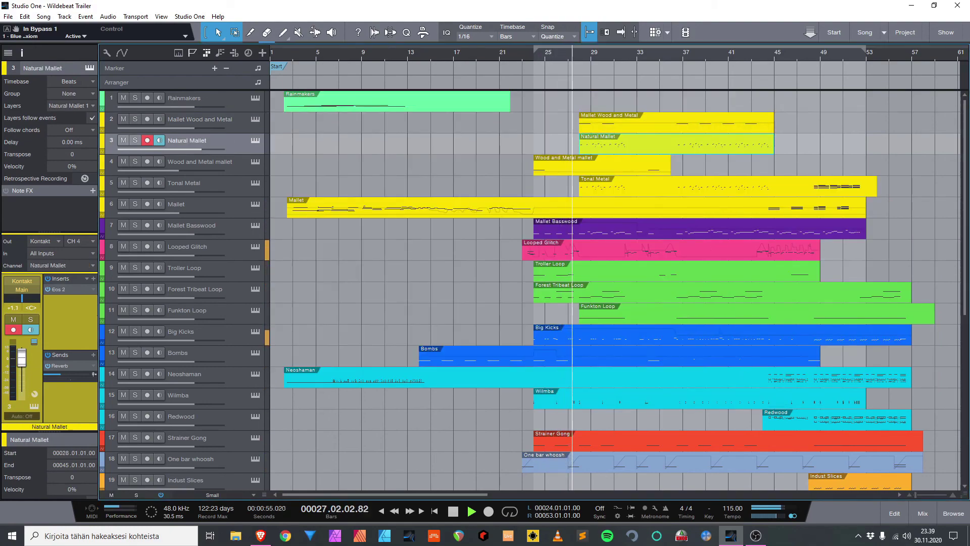
key("Down")
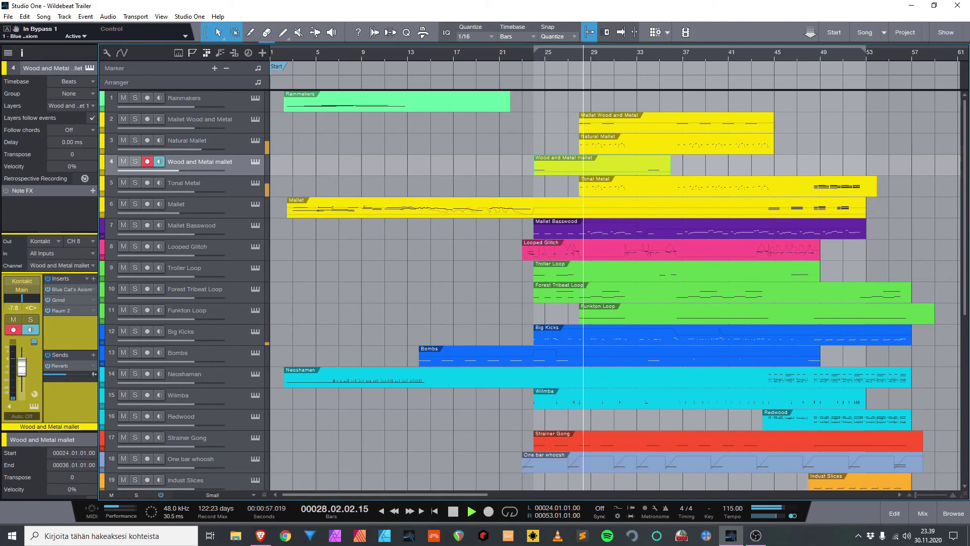
key("Down")
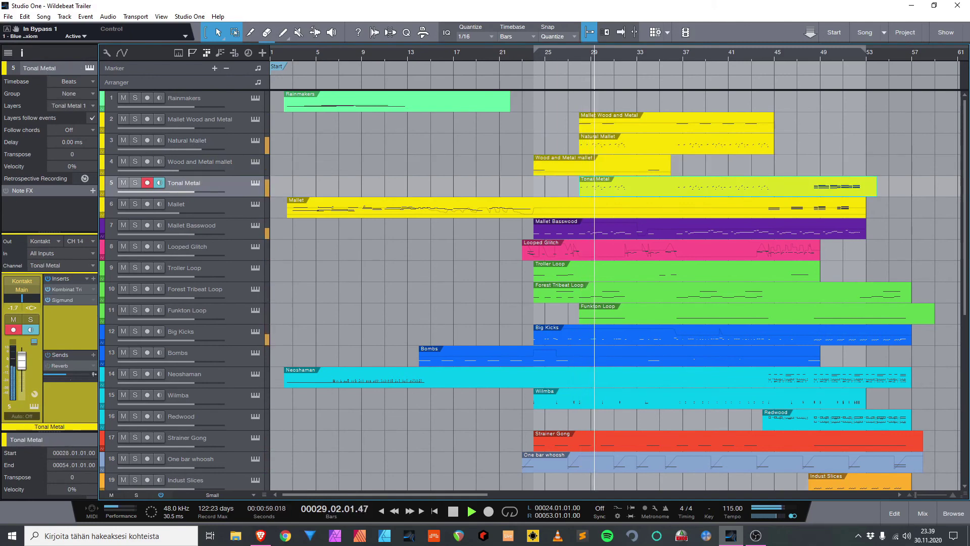
key("Down")
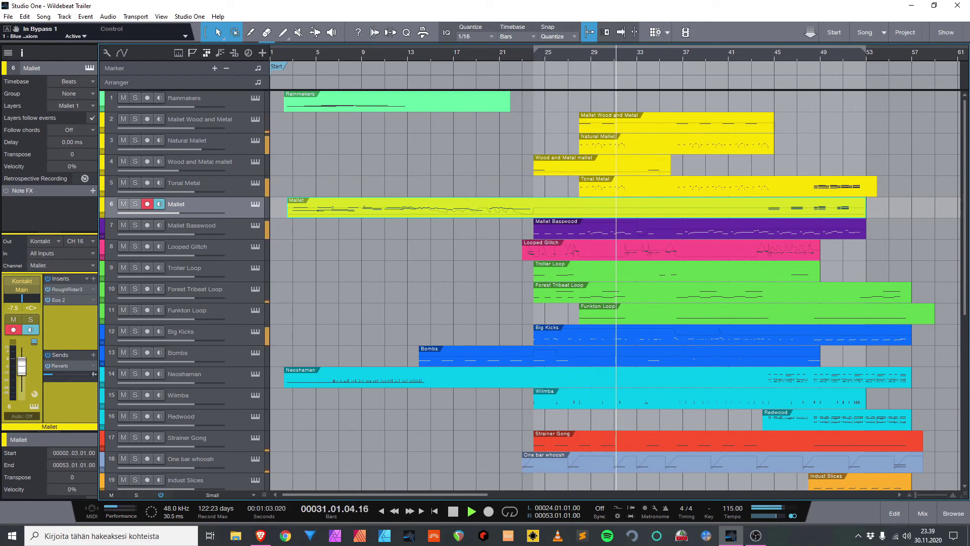
key("Down")
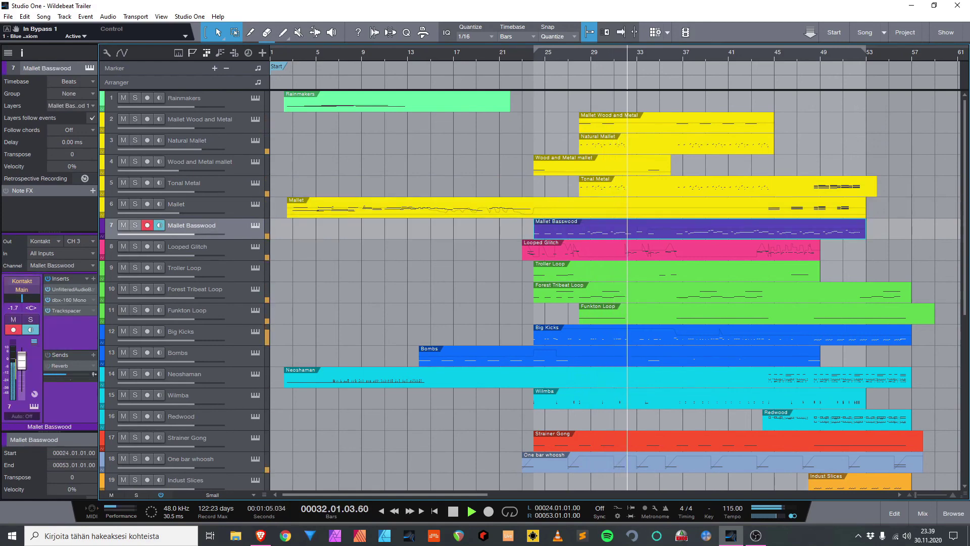
left_click(397, 102)
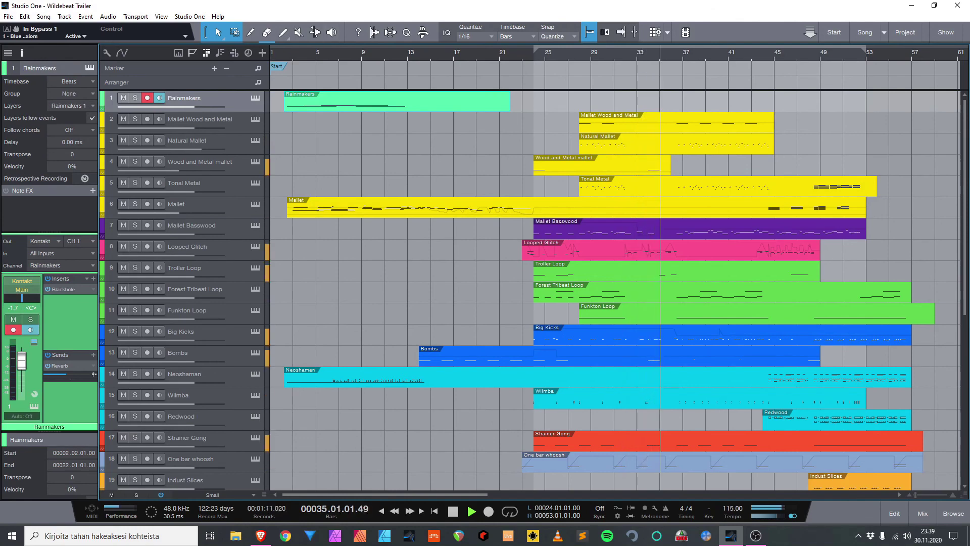
Look over the lower tracks from Wilmba to Warhorns during playback and return to the first track of the arrangement.
scroll(615, 291, "down", 2)
scroll(616, 290, "down", 5)
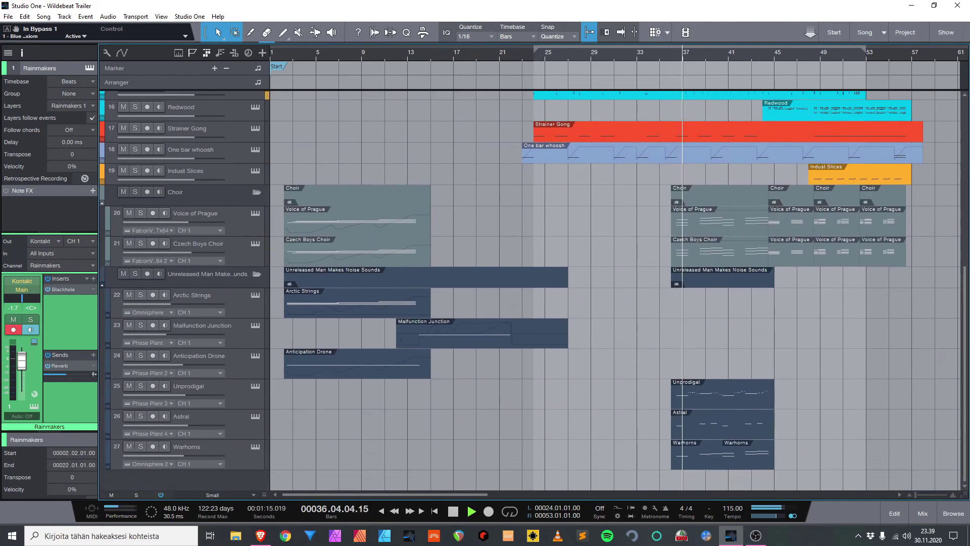
scroll(617, 290, "up", 7)
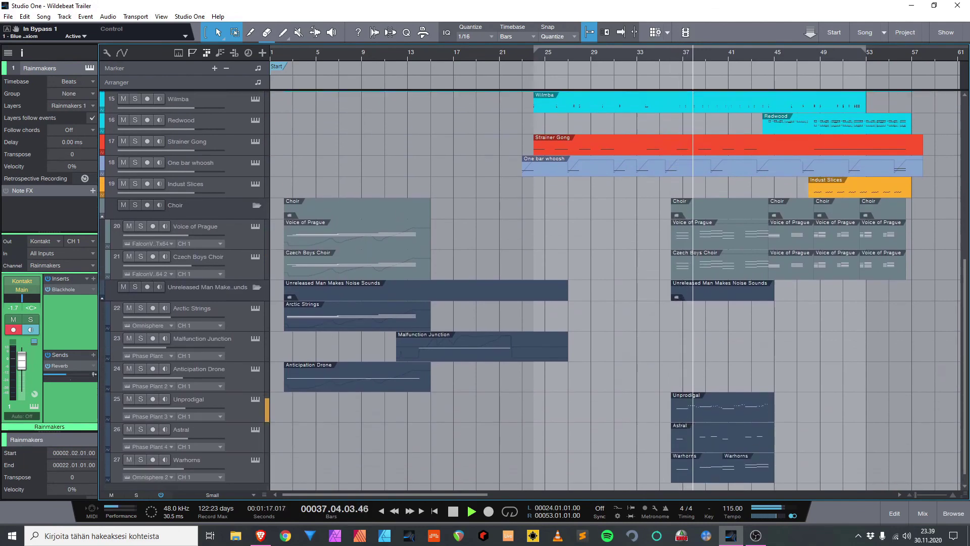
scroll(617, 290, "up", 7)
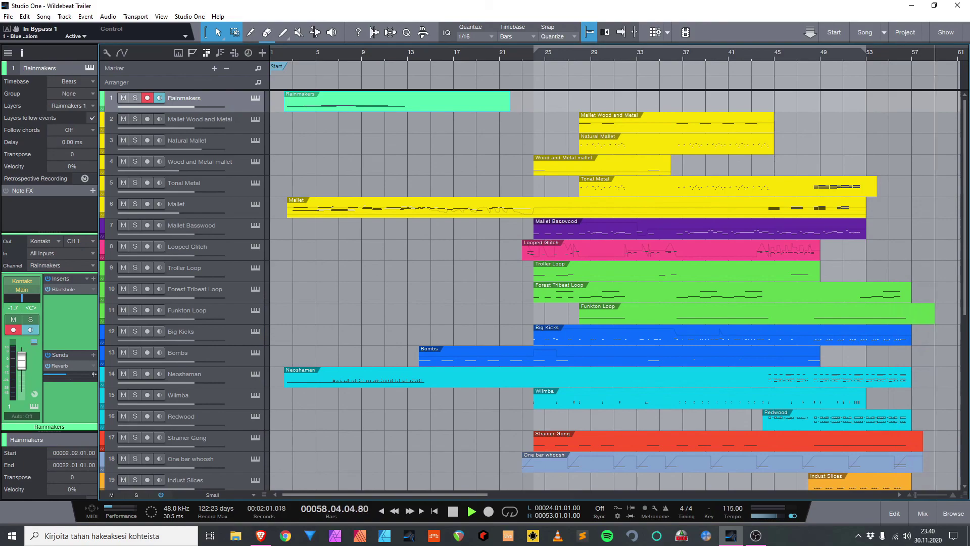
key("p")
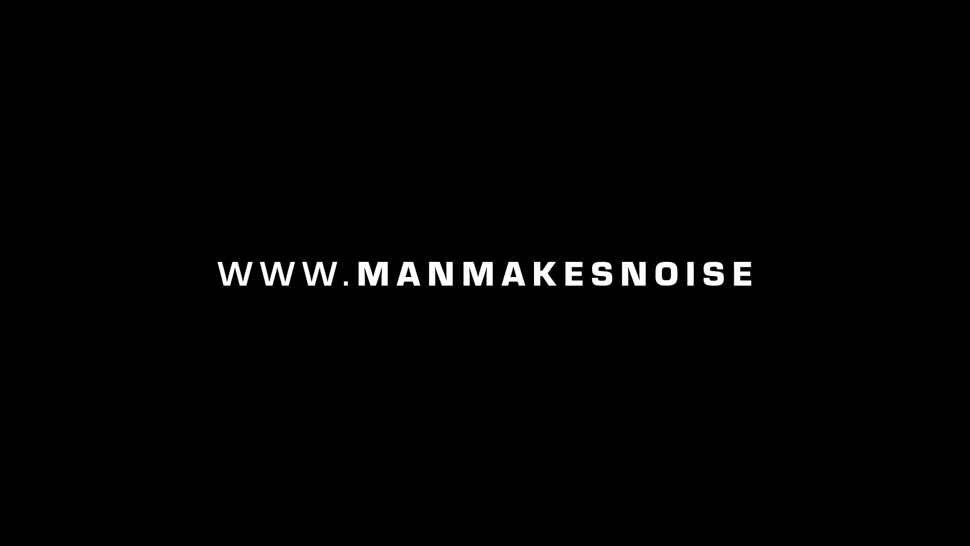